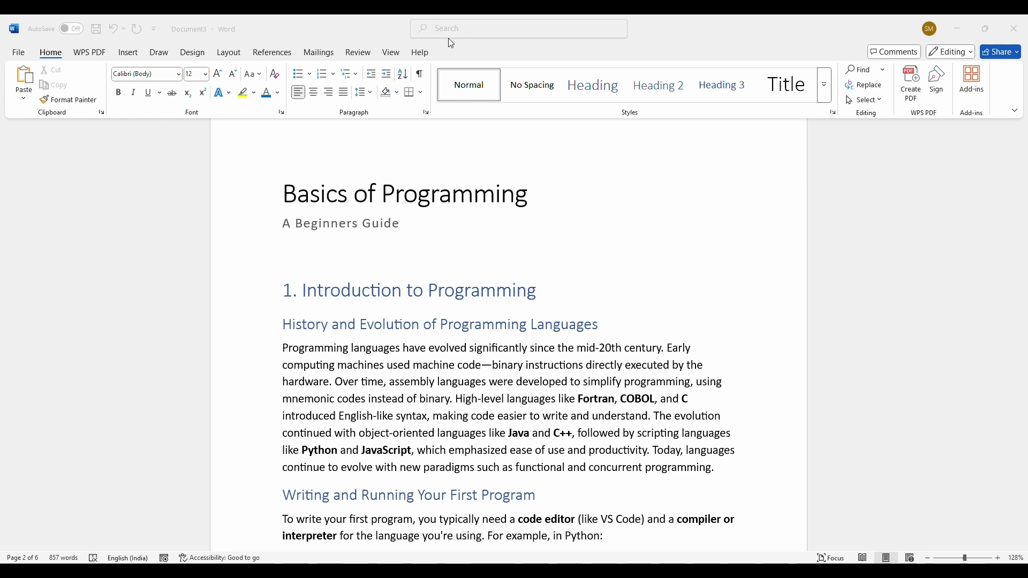
- Bring up the document design options and return to the contents page at the start of the document
{"action": "left_click", "coordinate": [197, 54]}
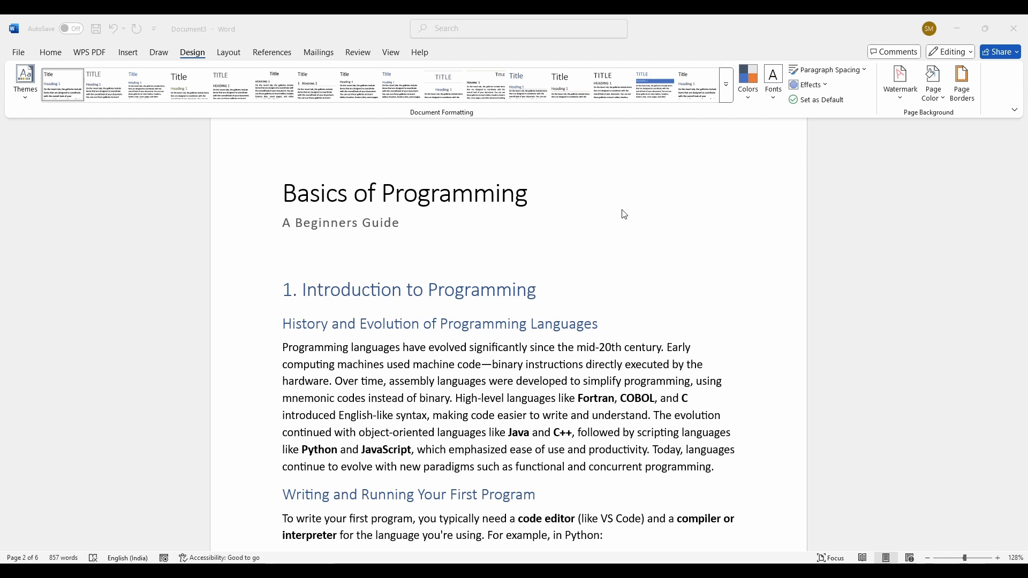
{"action": "left_click", "coordinate": [601, 272]}
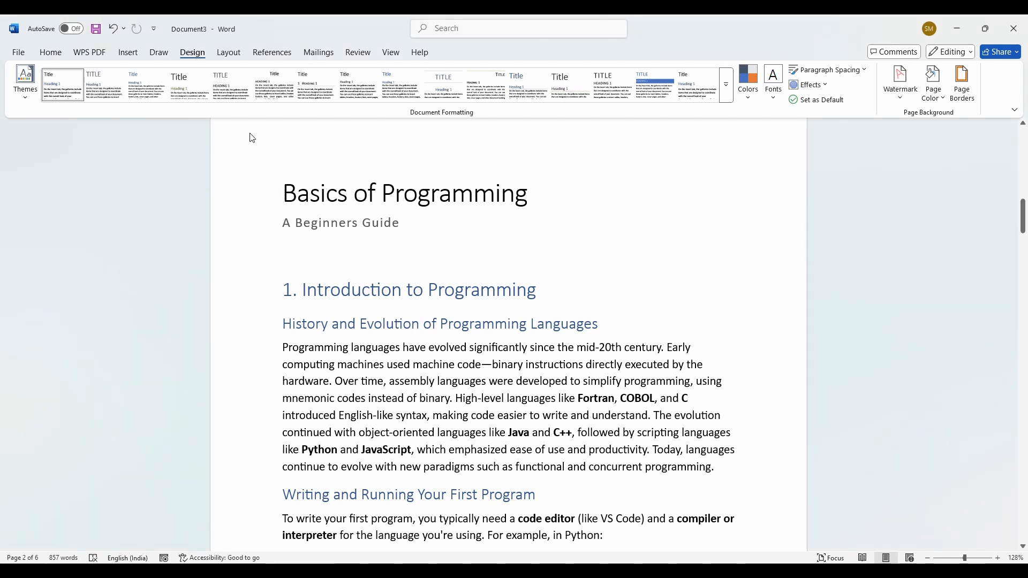
{"action": "scroll", "coordinate": [605, 257], "scroll_direction": "up", "scroll_amount": 10}
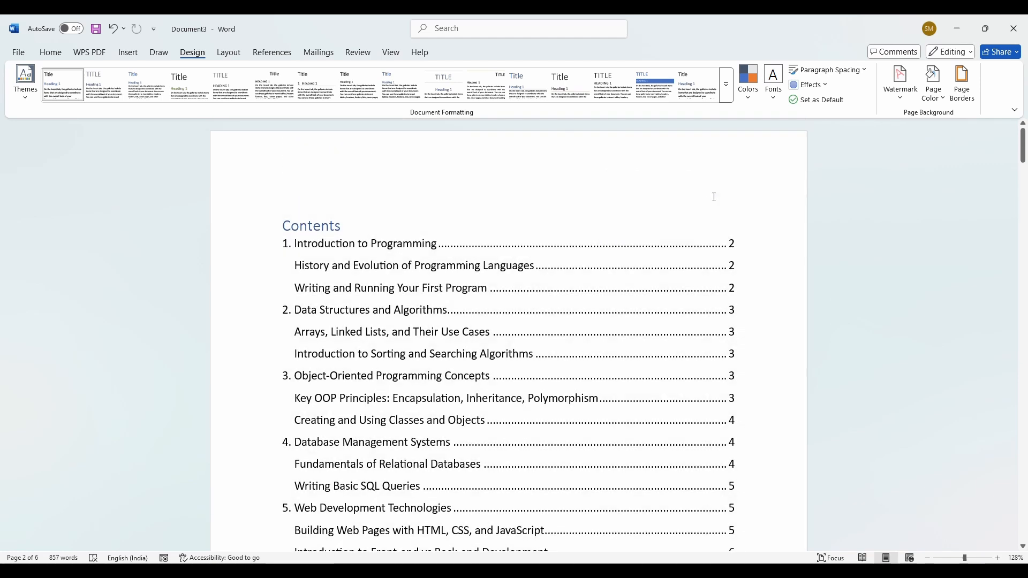
{"action": "scroll", "coordinate": [702, 213], "scroll_direction": "down", "scroll_amount": 3}
{"action": "scroll", "coordinate": [699, 225], "scroll_direction": "down", "scroll_amount": 15}
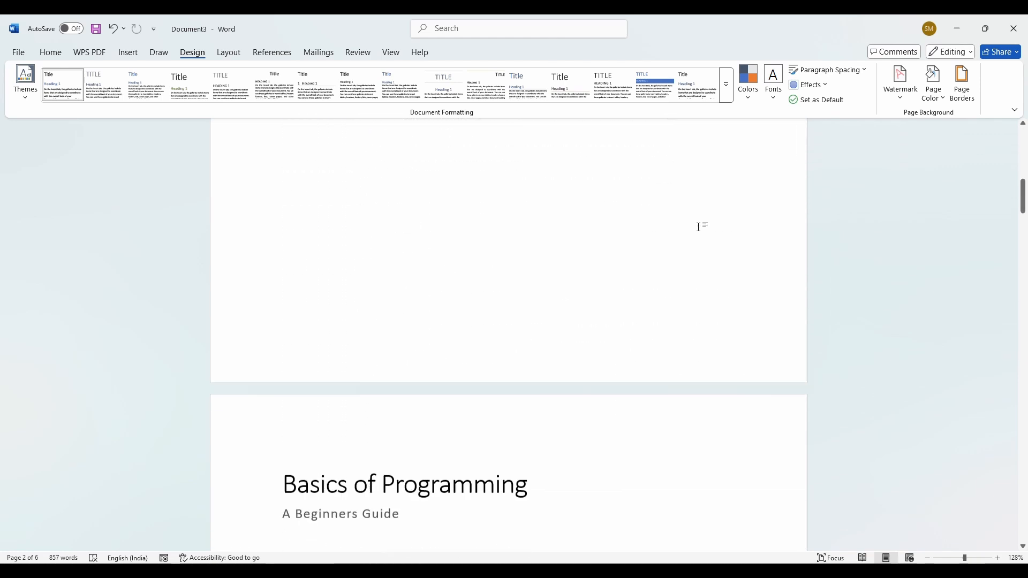
{"action": "scroll", "coordinate": [700, 226], "scroll_direction": "up", "scroll_amount": 15}
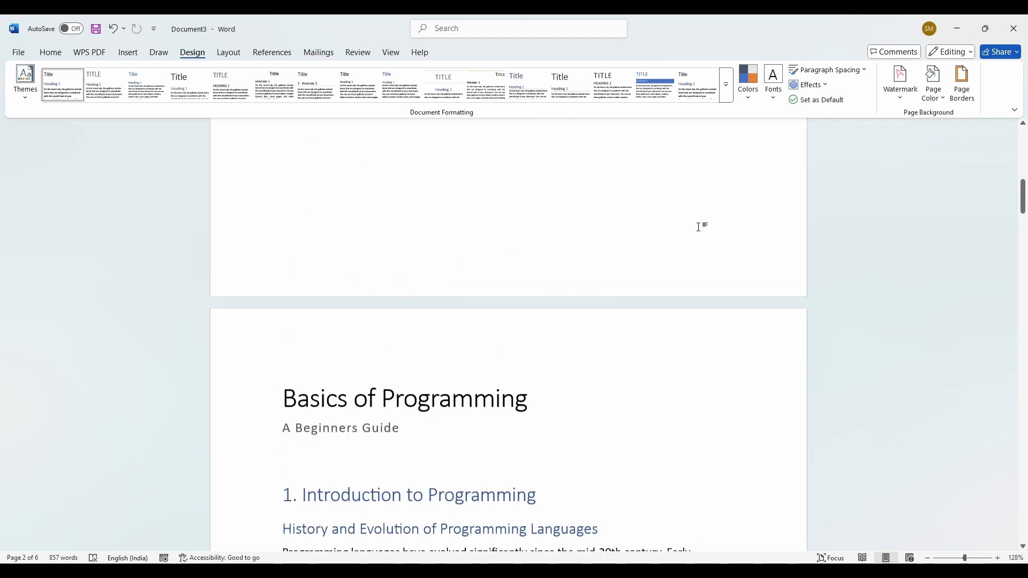
{"action": "left_click", "coordinate": [930, 102]}
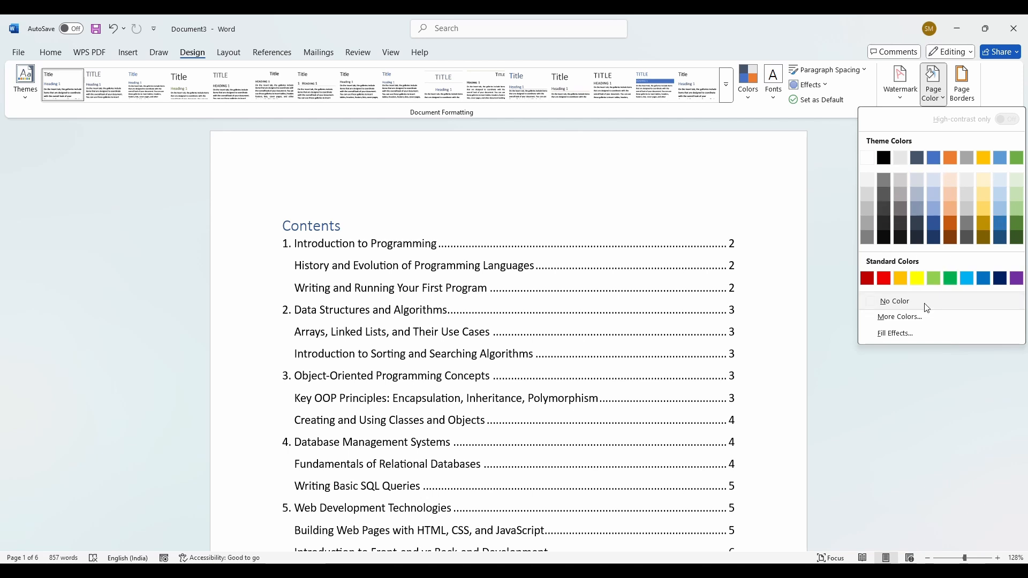
{"action": "left_click", "coordinate": [899, 318]}
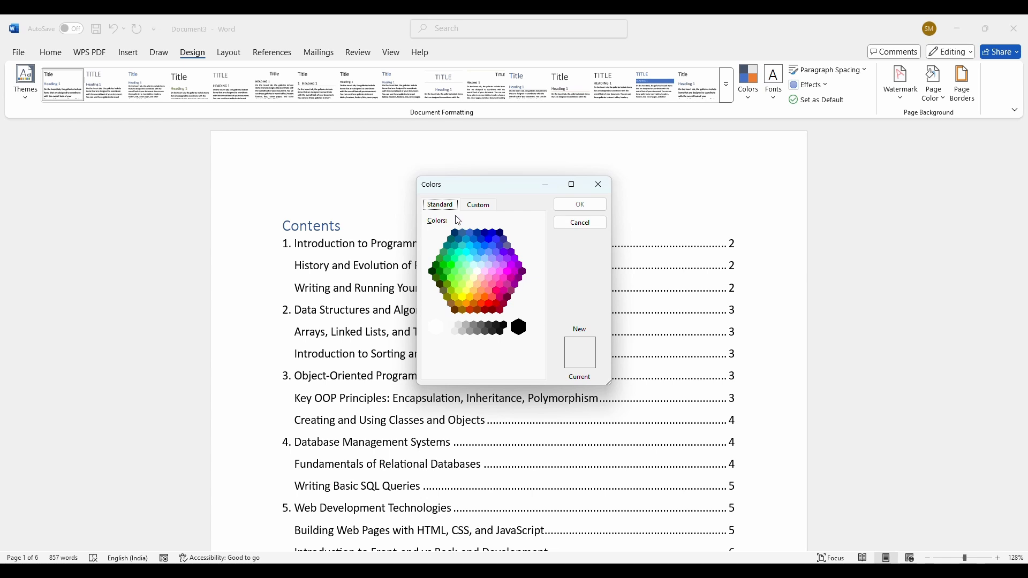
{"action": "left_click", "coordinate": [478, 205]}
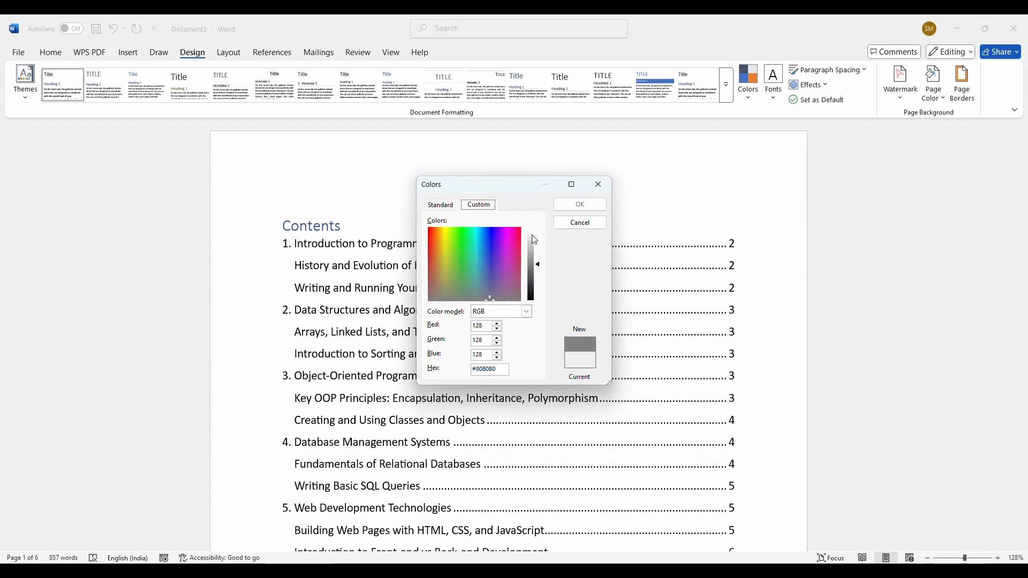
{"action": "left_click", "coordinate": [581, 222]}
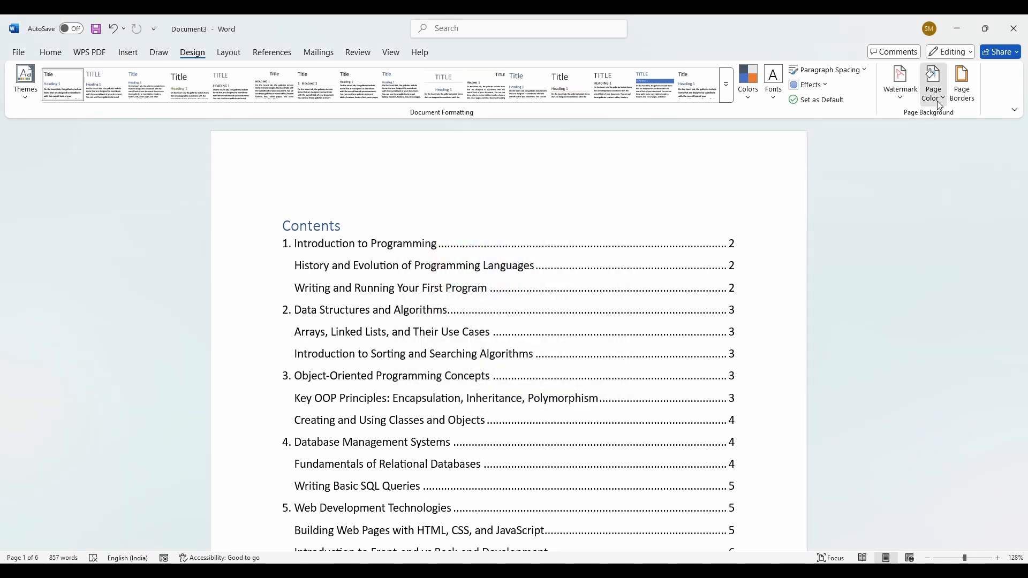
- Set the page color of the whole document to black from the theme colors
{"action": "left_click", "coordinate": [940, 102]}
{"action": "left_click", "coordinate": [888, 159]}
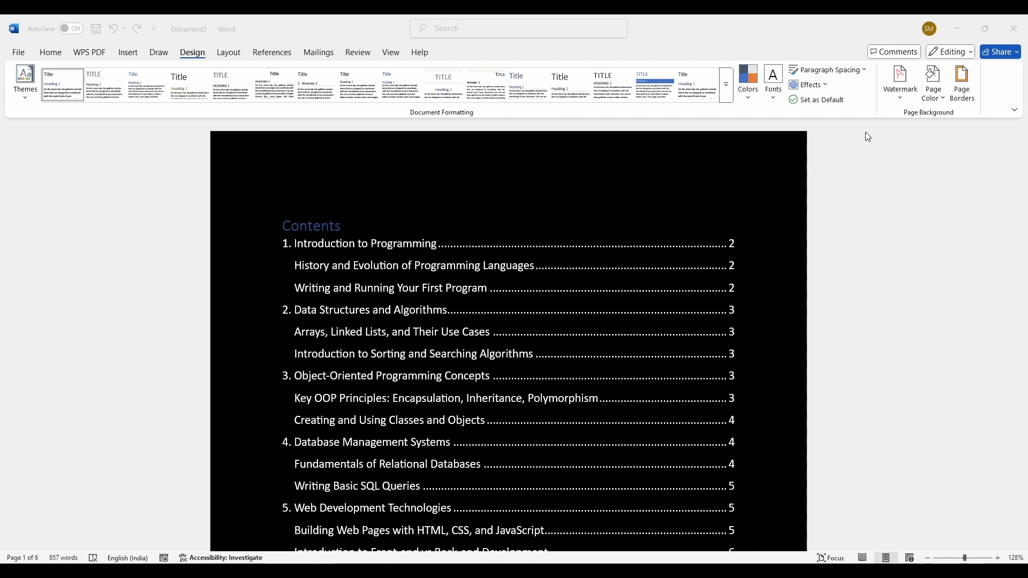
- Apply the built-in CONFIDENTIAL 1 watermark to the document and check it on the contents page
{"action": "left_click", "coordinate": [898, 101]}
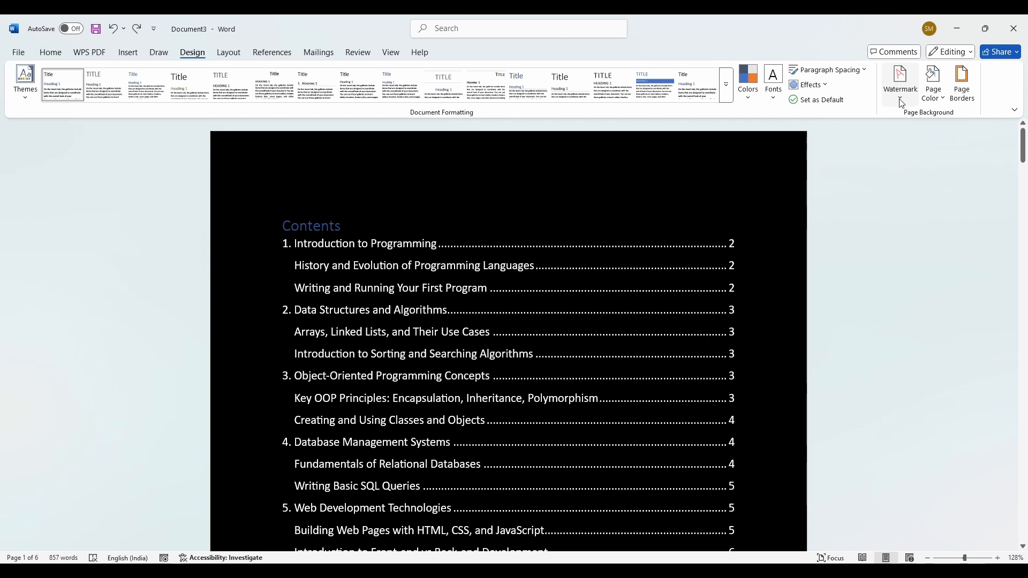
{"action": "left_click", "coordinate": [900, 101]}
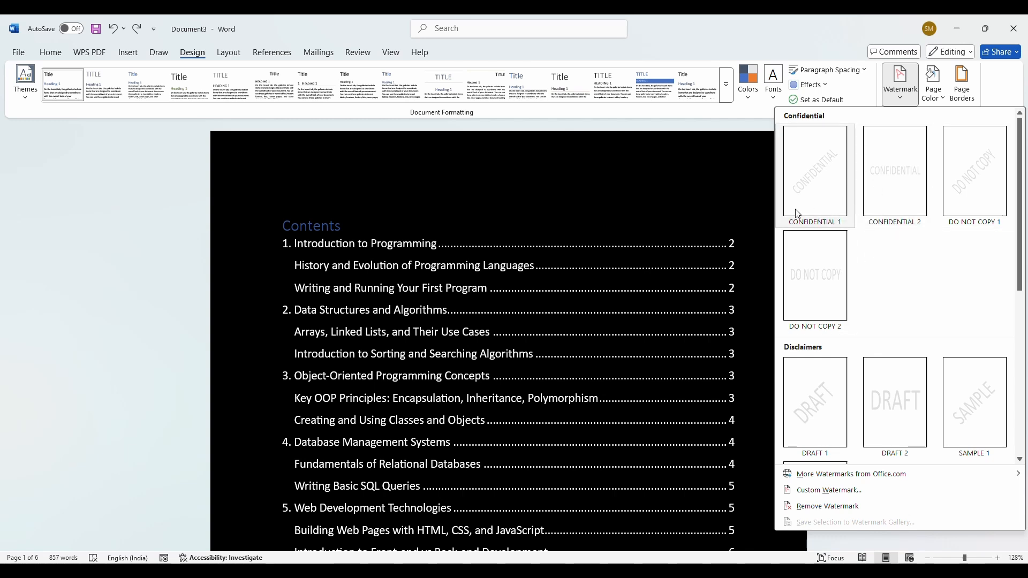
{"action": "scroll", "coordinate": [859, 312], "scroll_direction": "down", "scroll_amount": 5}
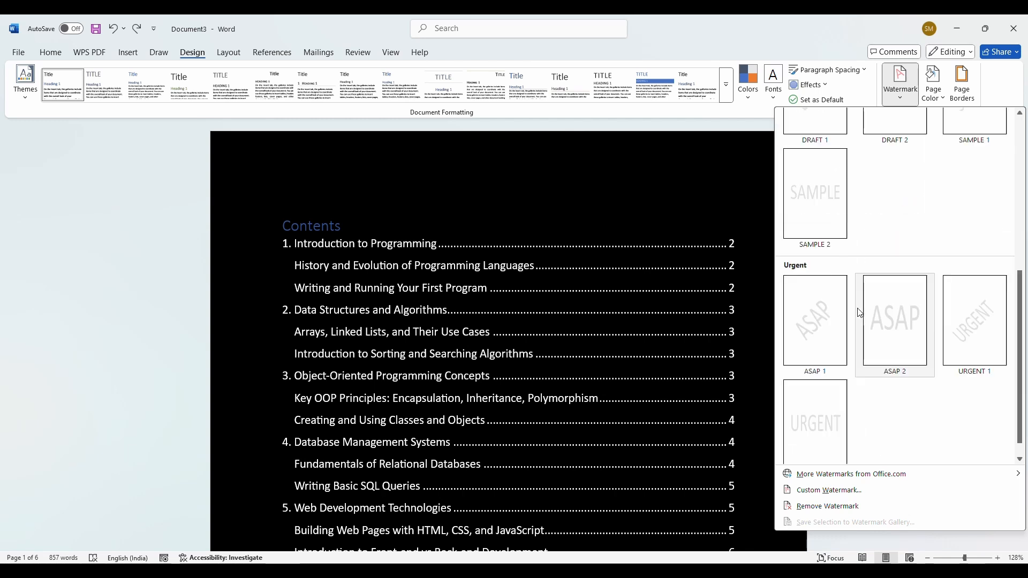
{"action": "scroll", "coordinate": [808, 190], "scroll_direction": "up", "scroll_amount": 5}
{"action": "scroll", "coordinate": [824, 291], "scroll_direction": "down", "scroll_amount": 5}
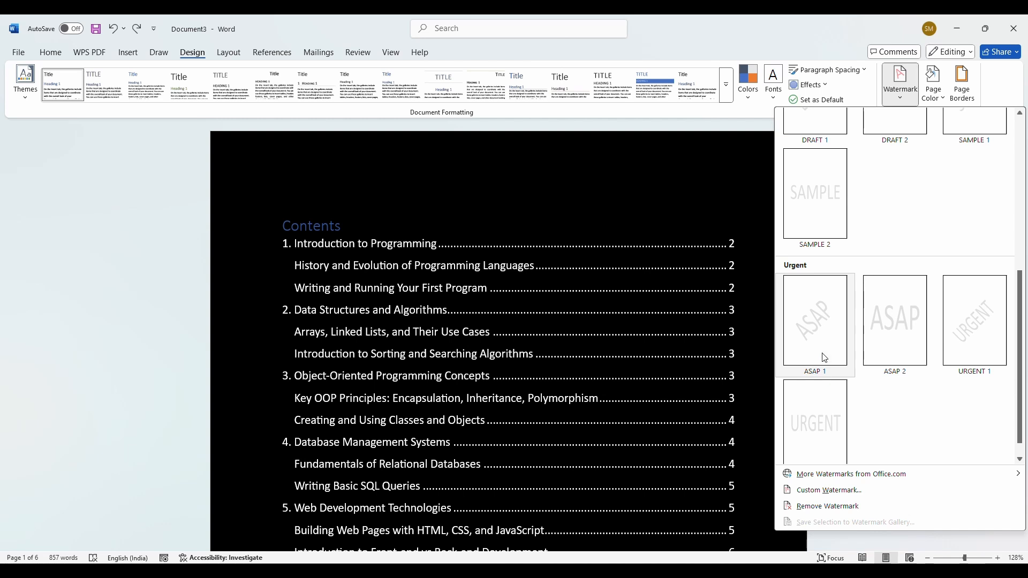
{"action": "scroll", "coordinate": [824, 357], "scroll_direction": "down", "scroll_amount": 1}
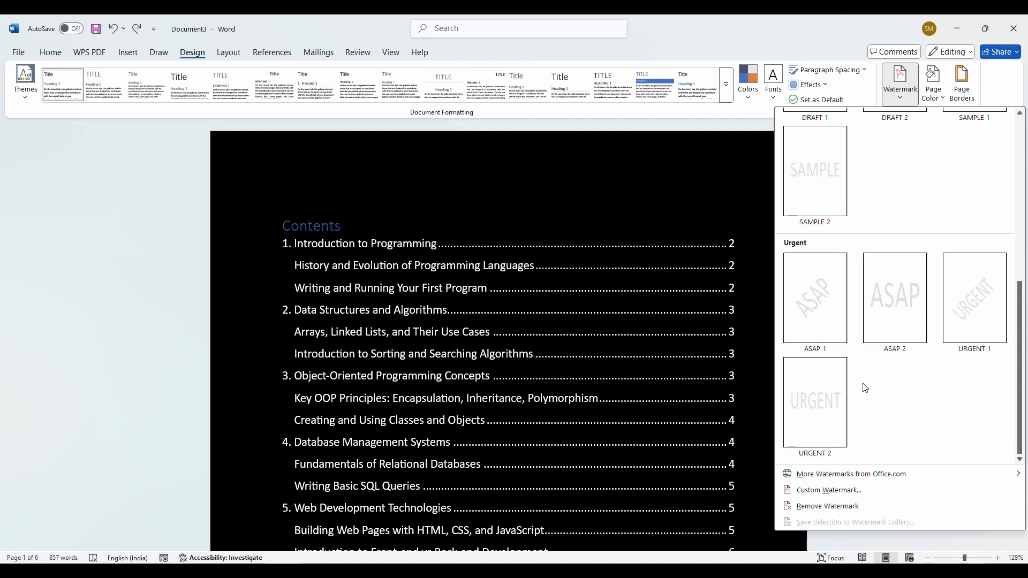
{"action": "scroll", "coordinate": [865, 386], "scroll_direction": "up", "scroll_amount": 5}
{"action": "left_click", "coordinate": [811, 194]}
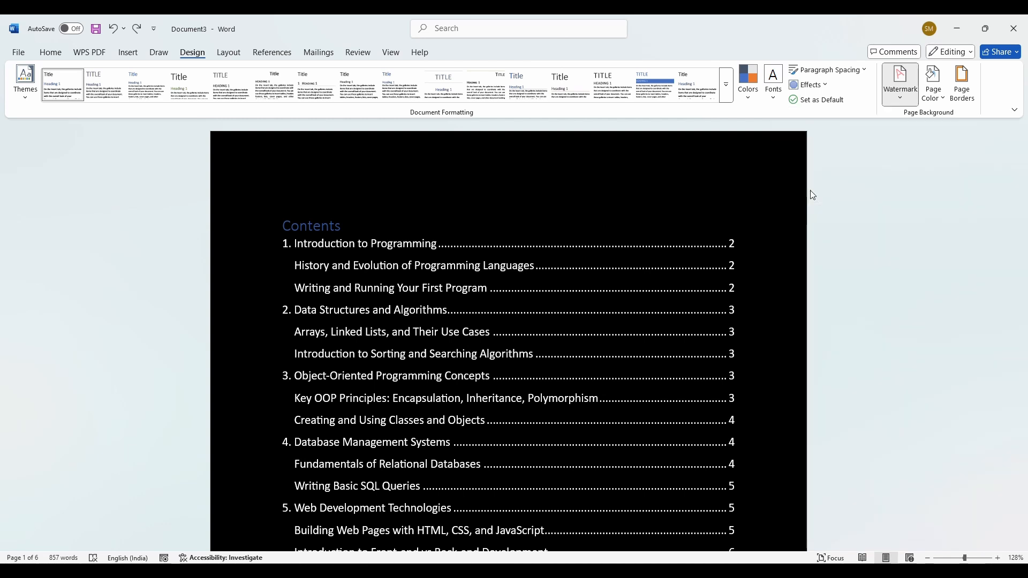
{"action": "scroll", "coordinate": [637, 434], "scroll_direction": "down", "scroll_amount": 5}
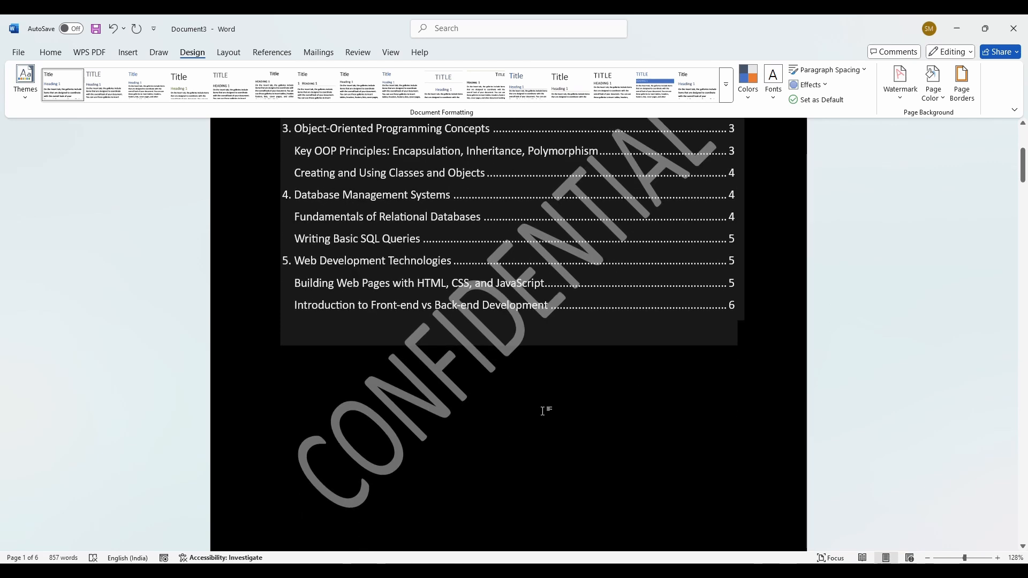
{"action": "left_click", "coordinate": [444, 39]}
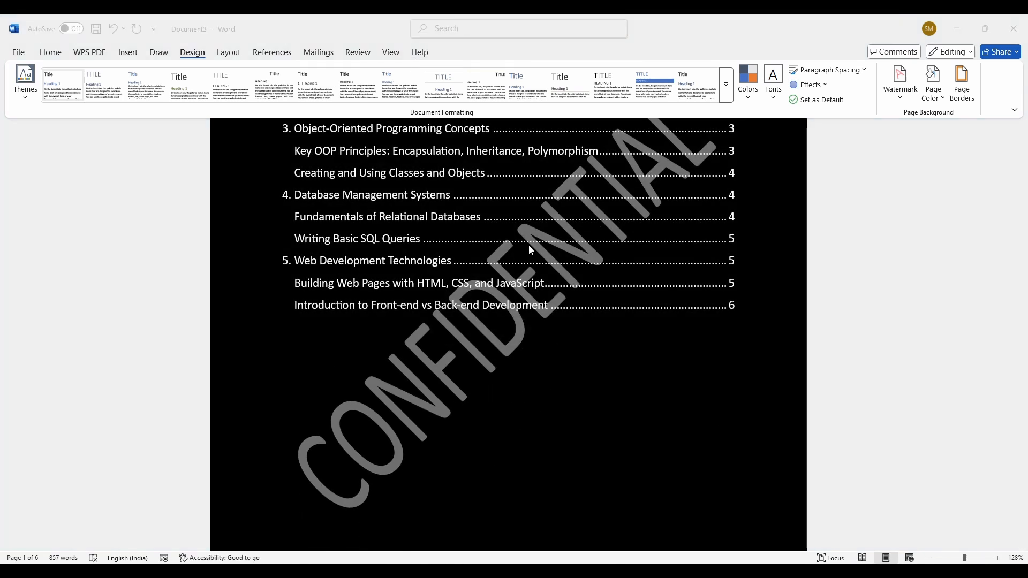
- Remove the CONFIDENTIAL watermark from the document
{"action": "left_click", "coordinate": [900, 85]}
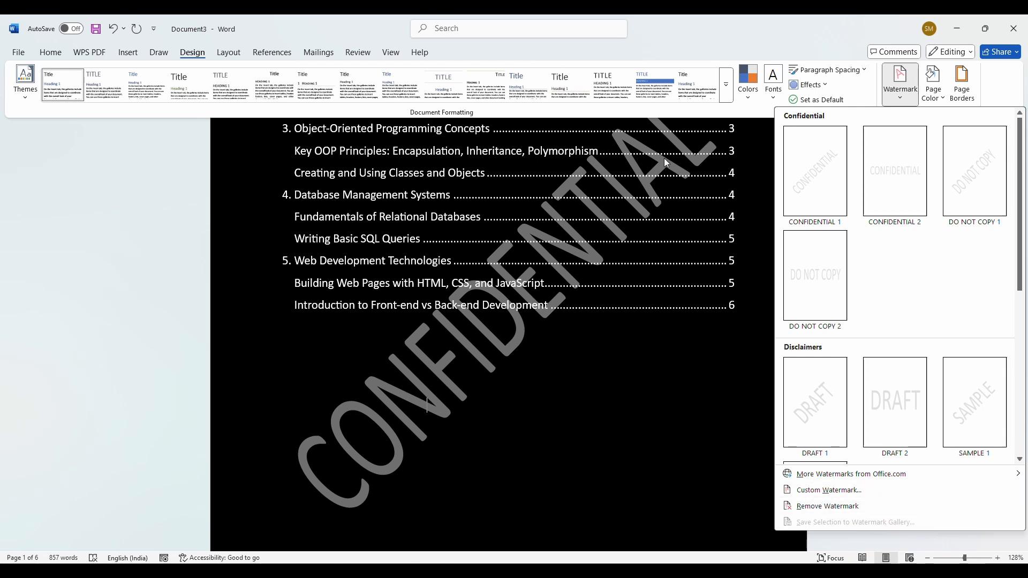
{"action": "left_click", "coordinate": [821, 507]}
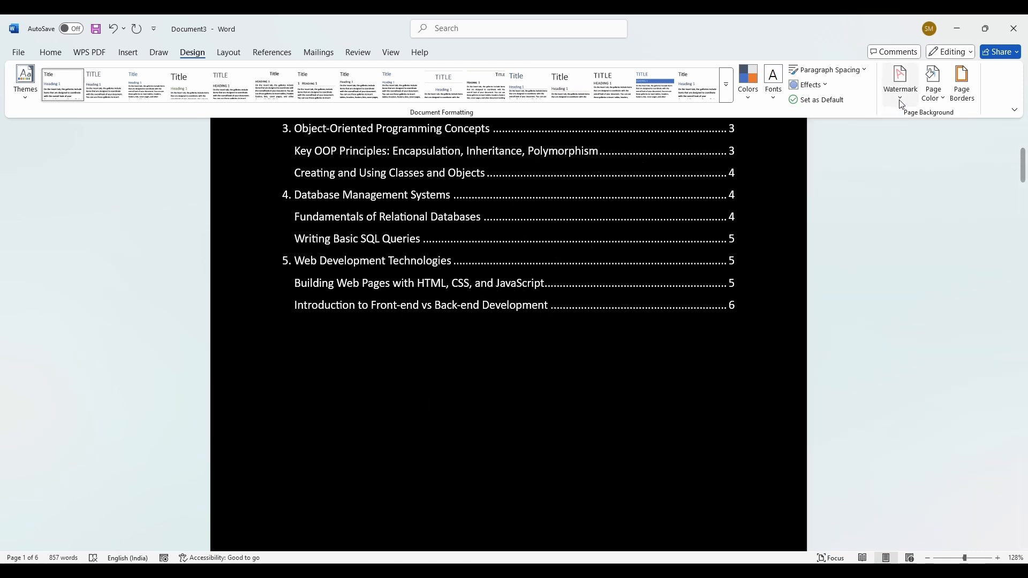
- Set up a custom text watermark with the text SHE EXPLAINS EVERYTHING
{"action": "left_click", "coordinate": [900, 82]}
{"action": "left_click", "coordinate": [847, 491]}
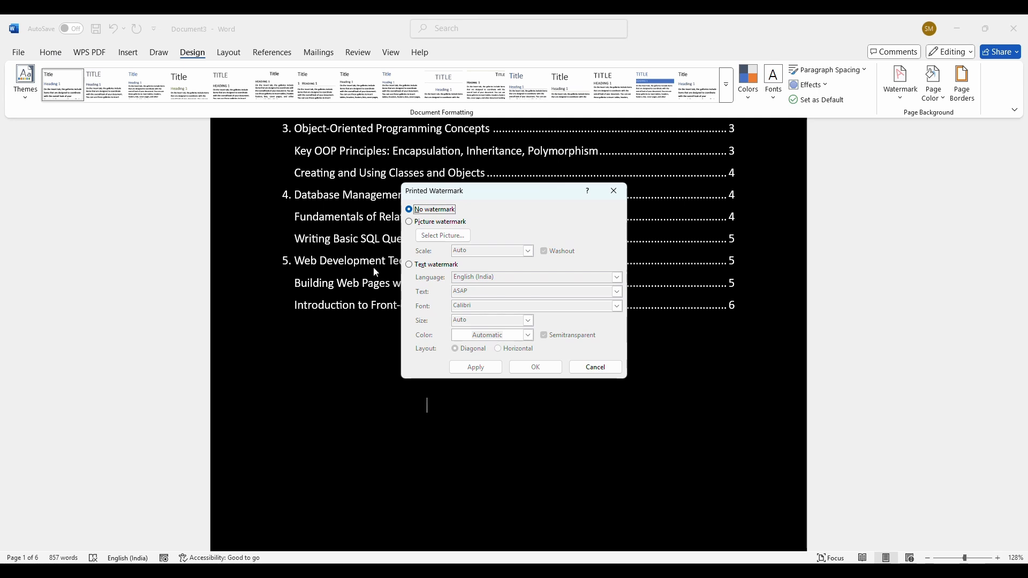
{"action": "left_click", "coordinate": [448, 35]}
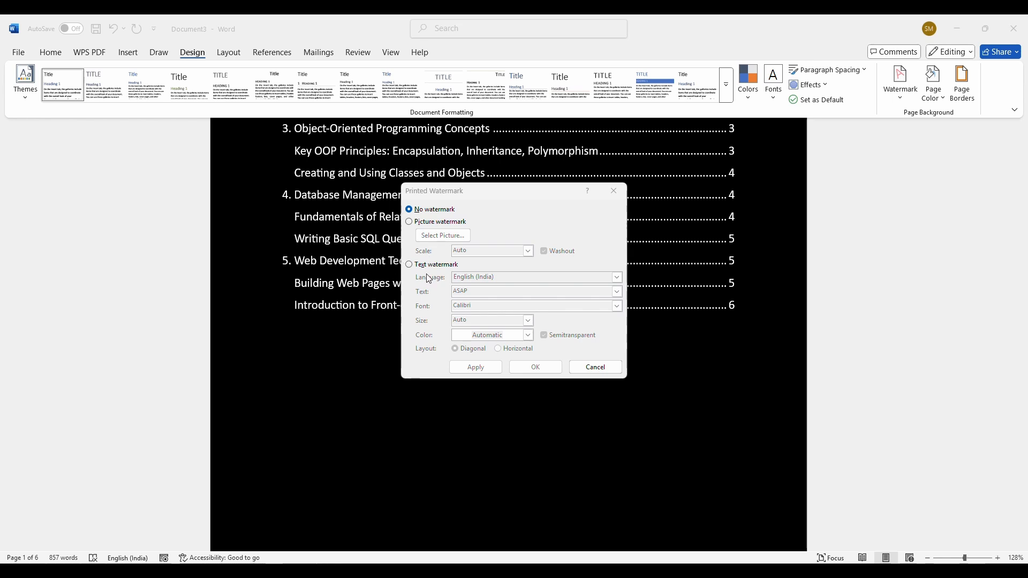
{"action": "left_click", "coordinate": [408, 265]}
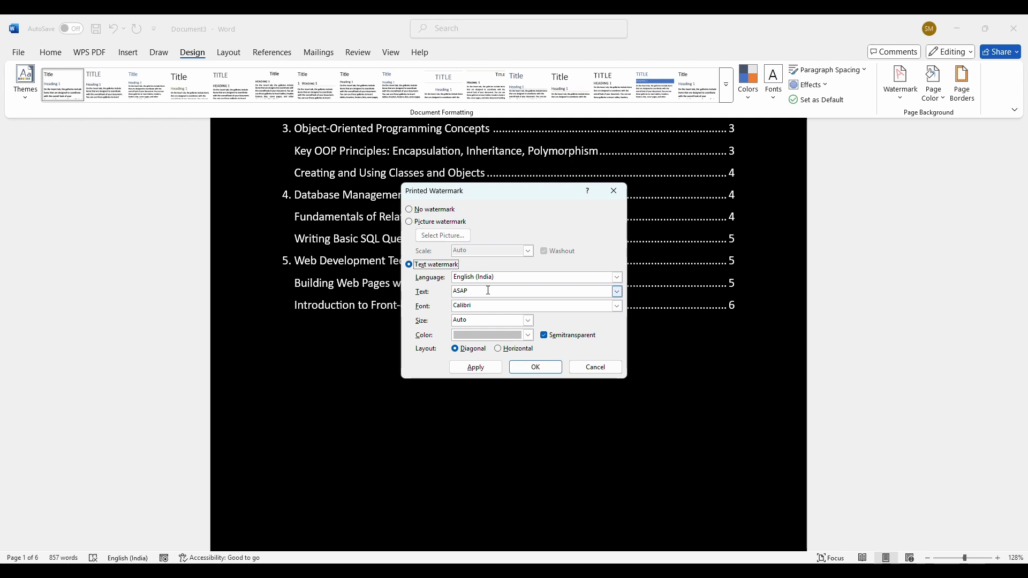
{"action": "left_click", "coordinate": [617, 291]}
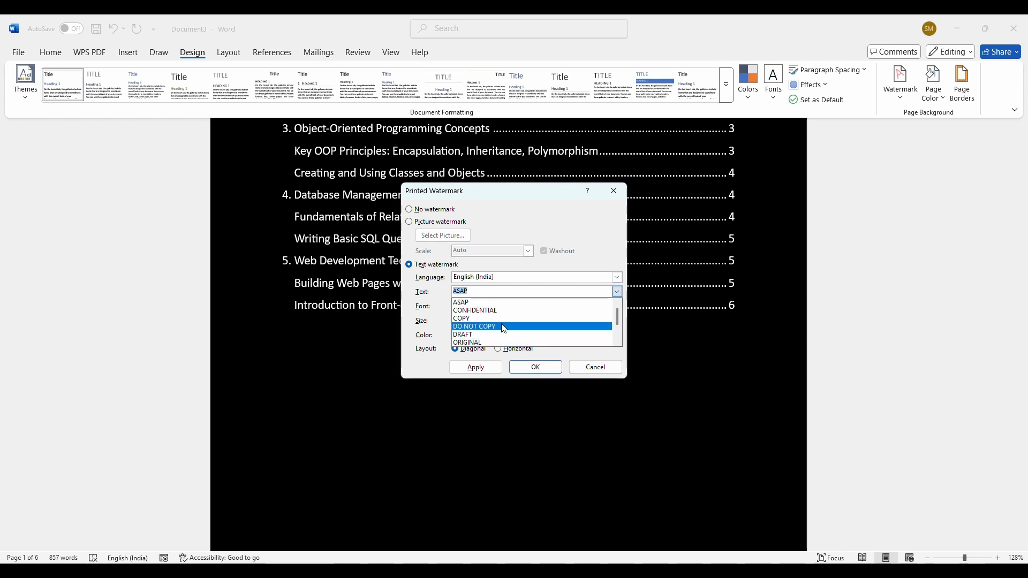
{"action": "scroll", "coordinate": [502, 332], "scroll_direction": "down", "scroll_amount": 2}
{"action": "scroll", "coordinate": [502, 335], "scroll_direction": "up", "scroll_amount": 2}
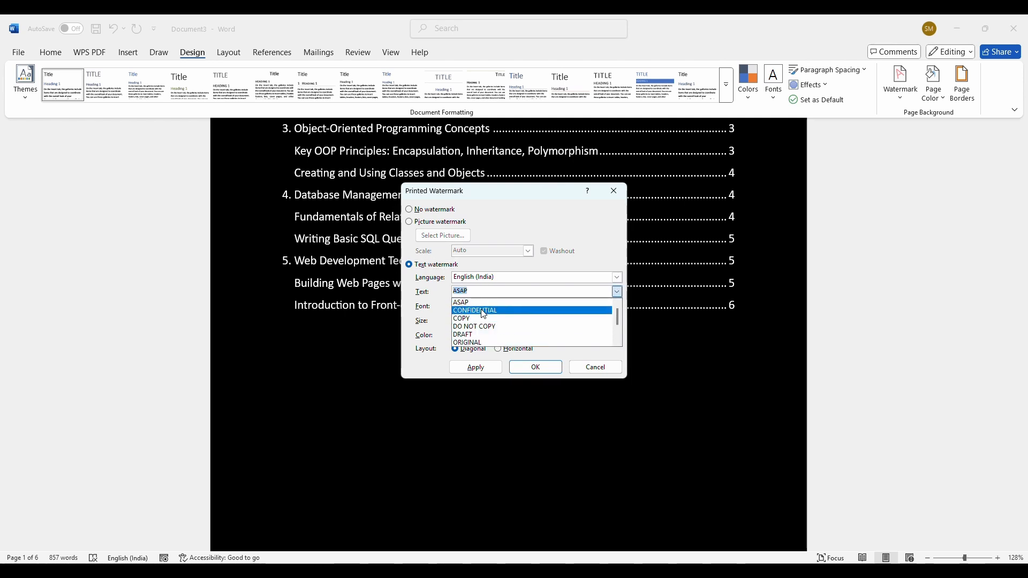
{"action": "left_click", "coordinate": [493, 292]}
{"action": "left_click_drag", "start_coordinate": [492, 292], "coordinate": [450, 291]}
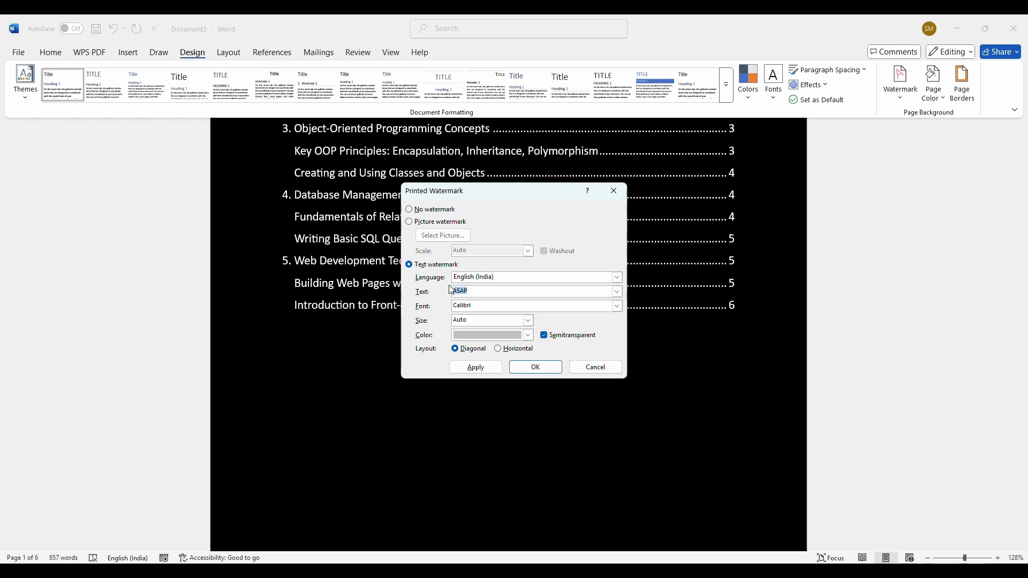
{"action": "type", "text": "SHE EC"}
{"action": "key", "text": "BackSpace"}
{"action": "type", "text": "X"}
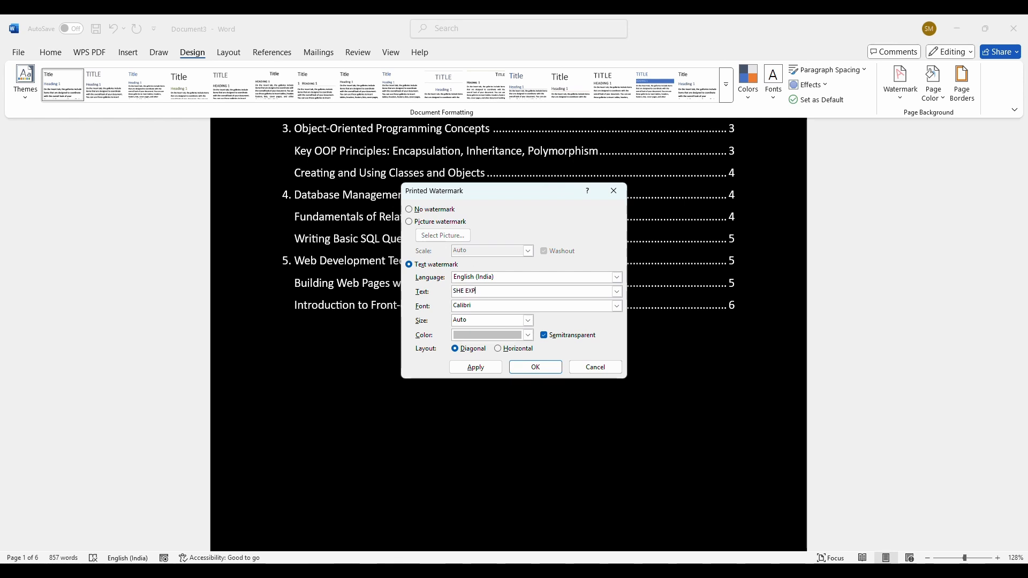
{"action": "type", "text": "PLAINS EVERYTHING"}
- Apply the custom text watermark in a diagonal layout, keeping the Calibri font and Auto size
{"action": "left_click", "coordinate": [617, 306]}
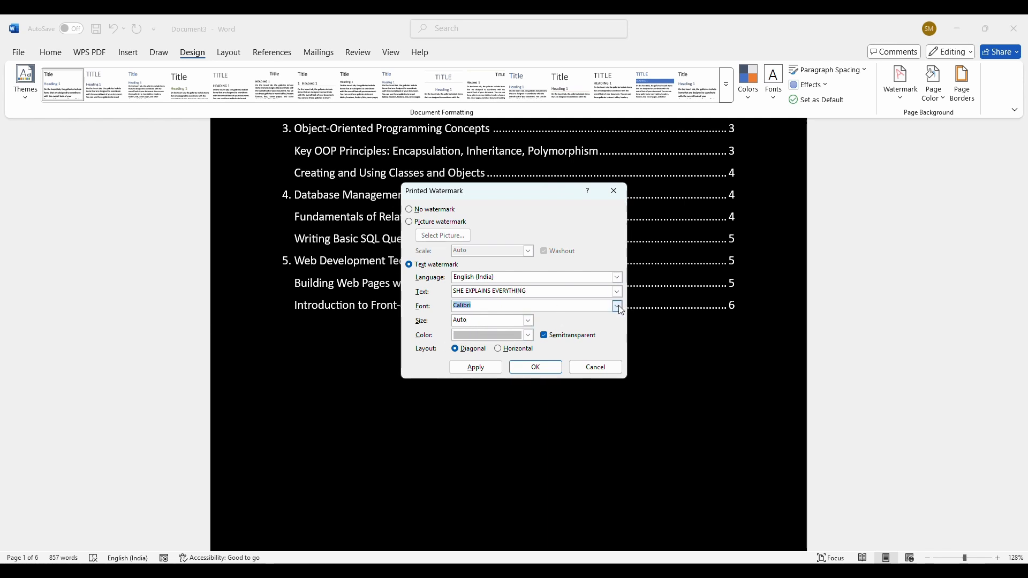
{"action": "left_click", "coordinate": [618, 305]}
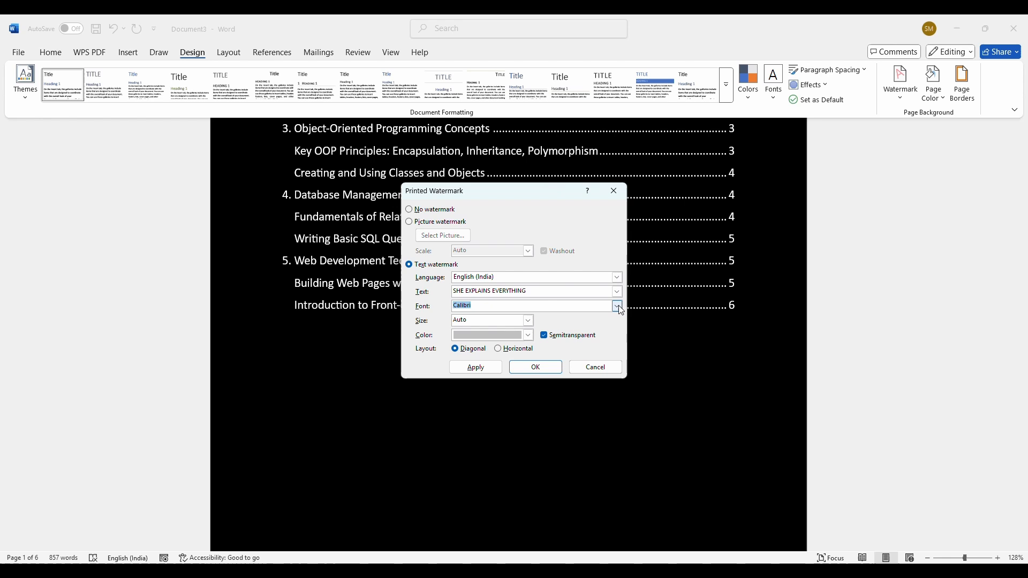
{"action": "left_click", "coordinate": [531, 324]}
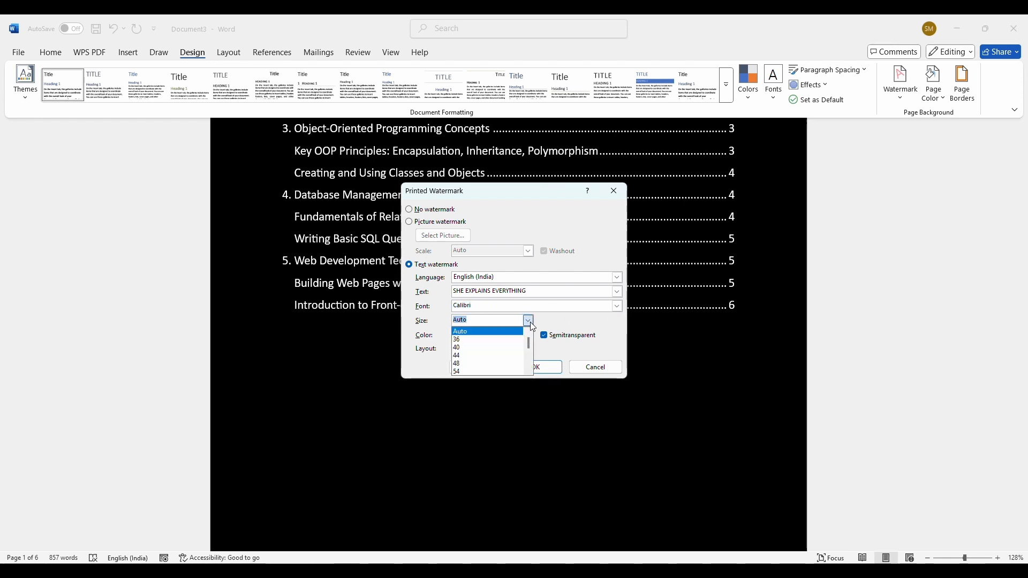
{"action": "left_click", "coordinate": [532, 323]}
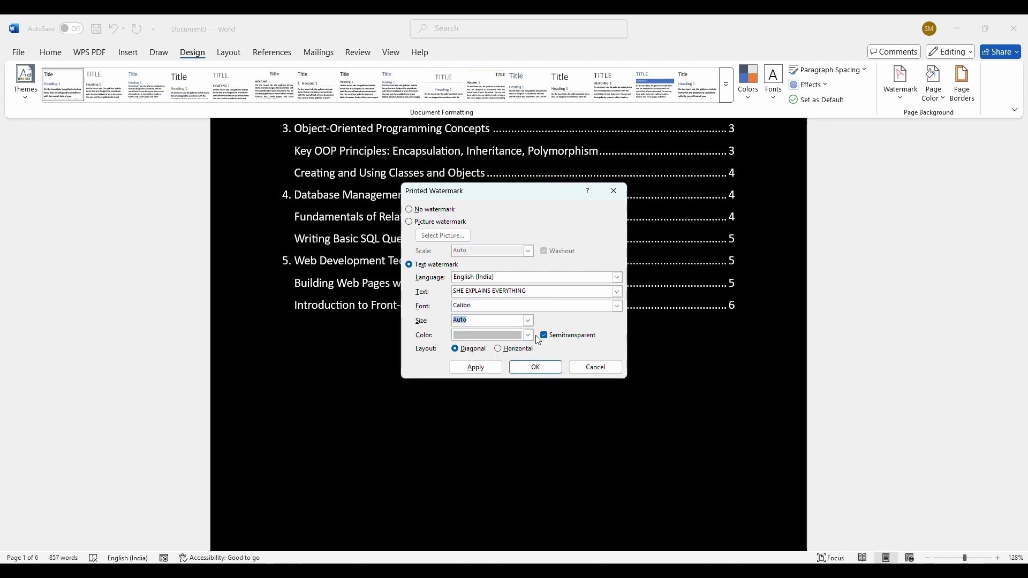
{"action": "left_click", "coordinate": [531, 335]}
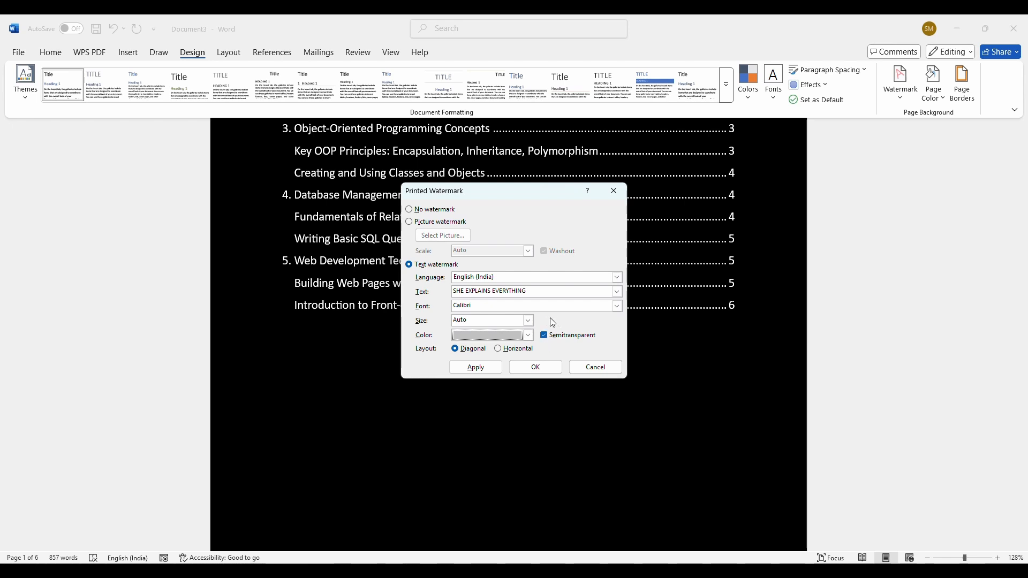
{"action": "left_click", "coordinate": [498, 349]}
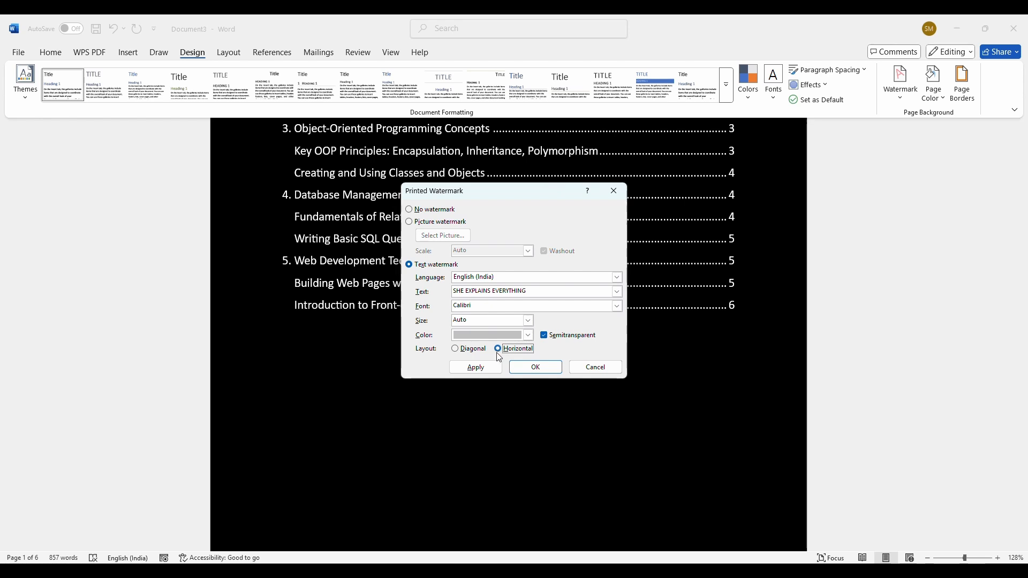
{"action": "left_click", "coordinate": [456, 349]}
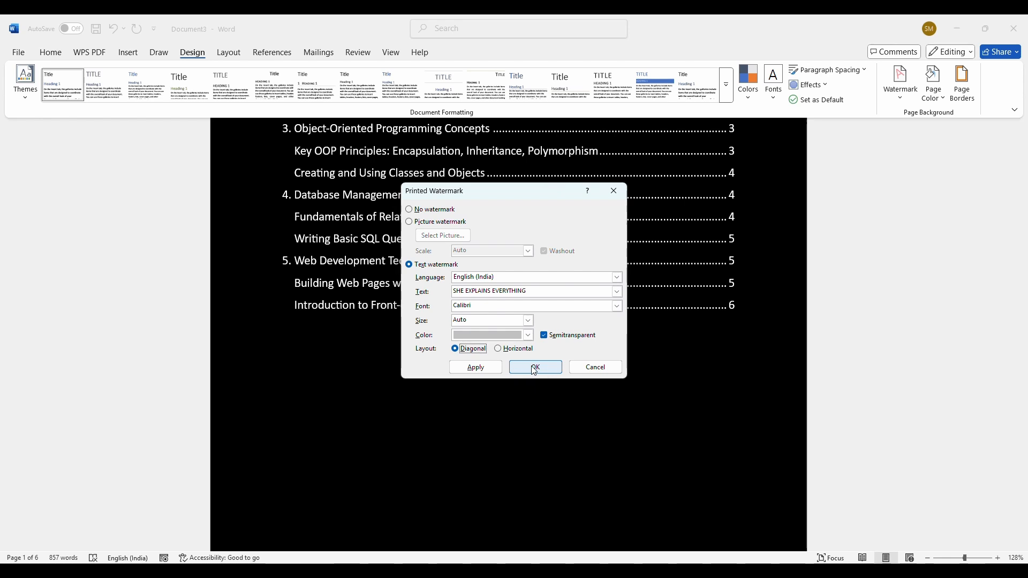
{"action": "left_click", "coordinate": [481, 374]}
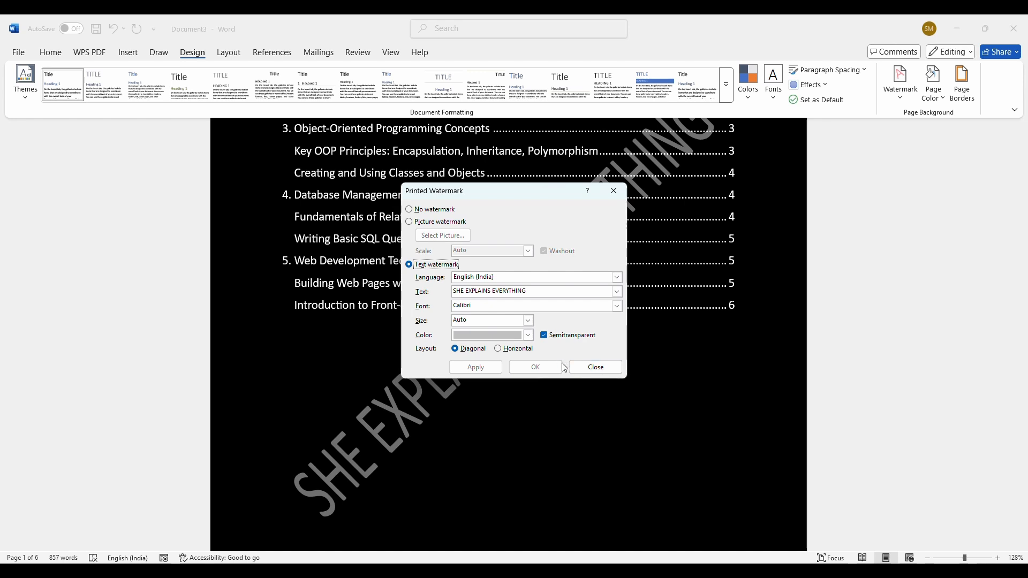
- Close the finished text watermark settings and start a custom picture watermark, opening its picture selection
{"action": "left_click", "coordinate": [594, 367]}
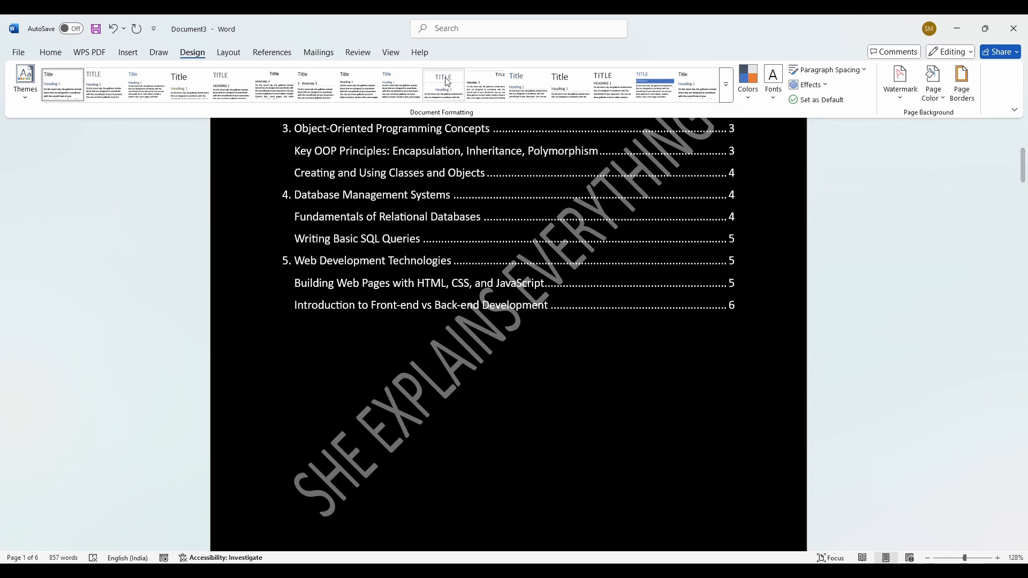
{"action": "left_click", "coordinate": [450, 37]}
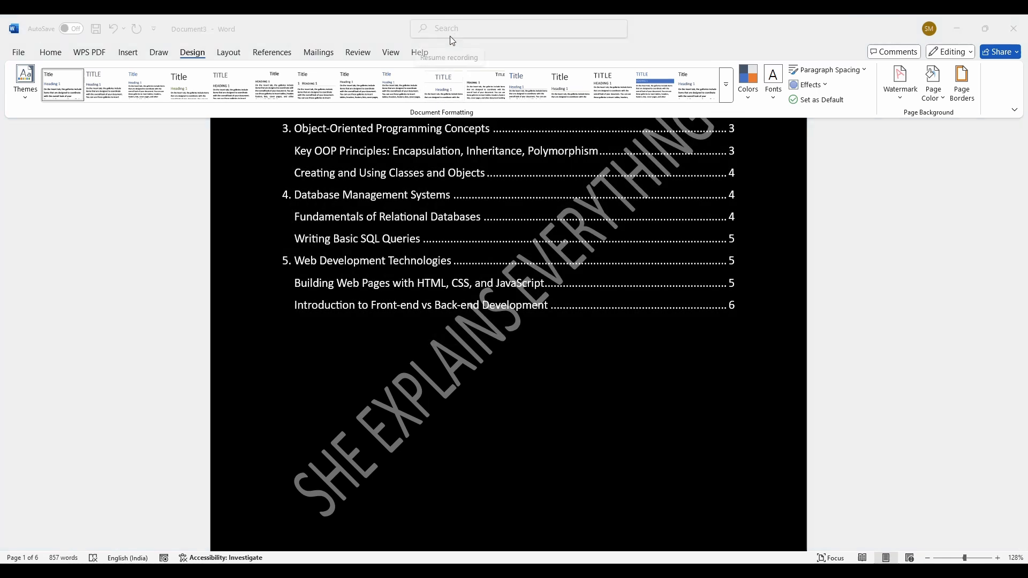
{"action": "left_click", "coordinate": [894, 100]}
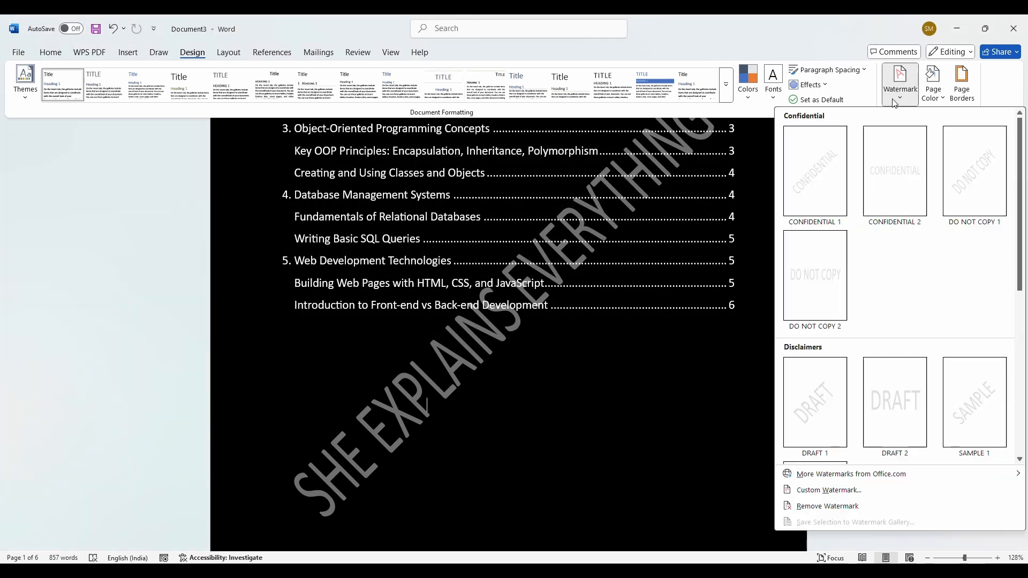
{"action": "left_click", "coordinate": [833, 491]}
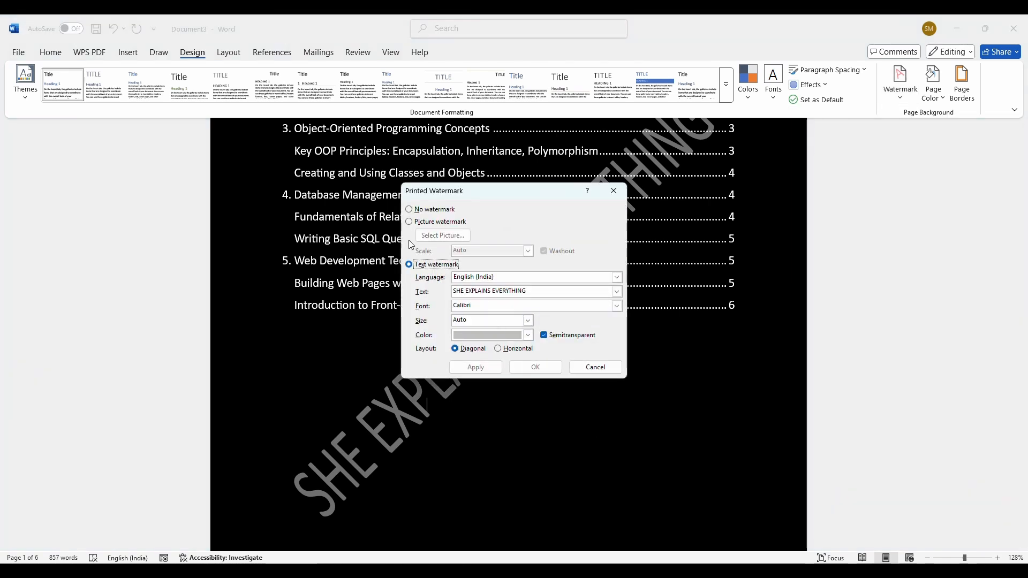
{"action": "left_click", "coordinate": [410, 221]}
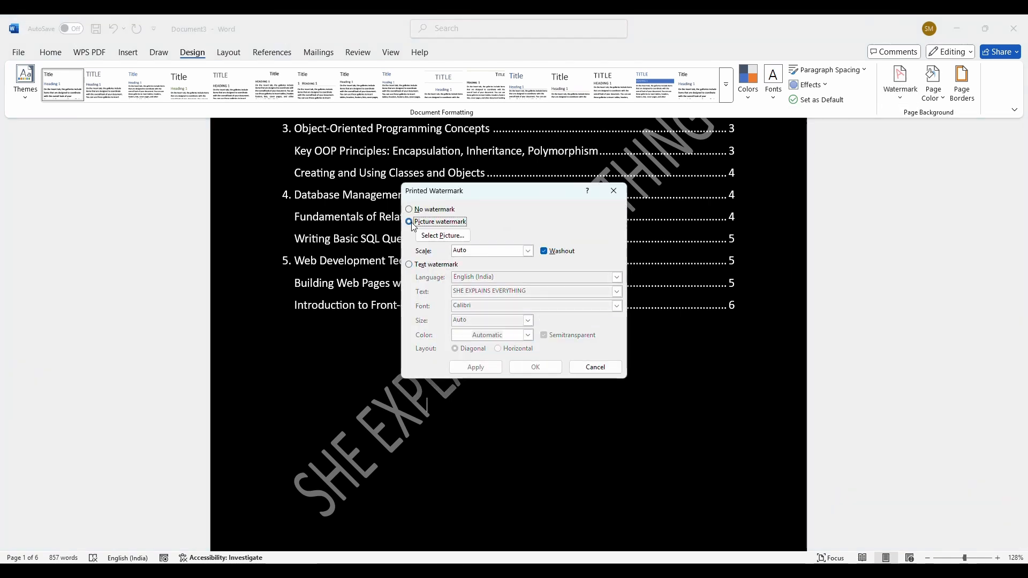
{"action": "left_click", "coordinate": [448, 240]}
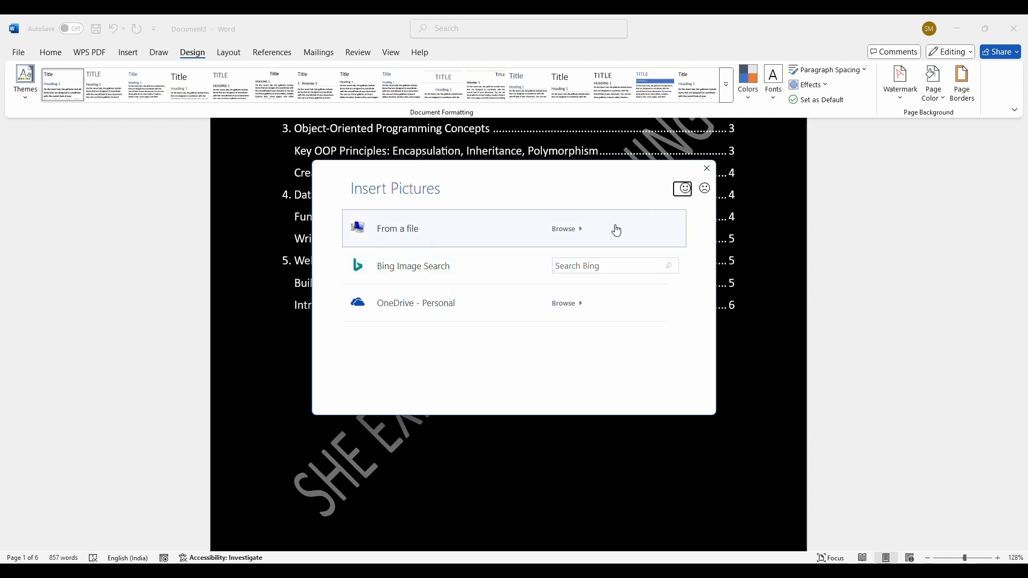
- Search Bing for youtube and choose the YouTube logo as the watermark picture
{"action": "left_click", "coordinate": [605, 266]}
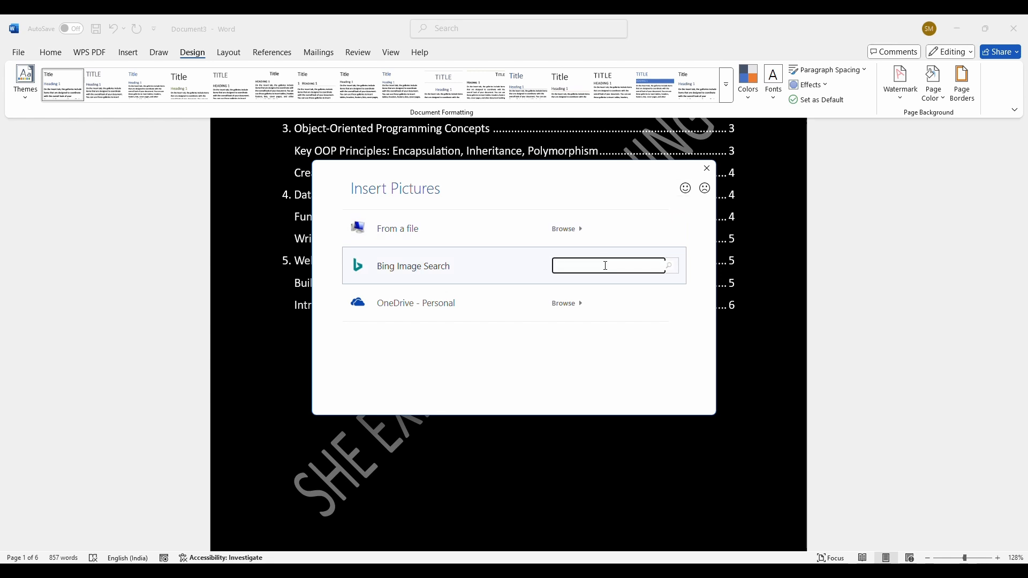
{"action": "type", "text": "yo"}
{"action": "key", "text": "BackSpace"}
{"action": "type", "text": "outube"}
{"action": "key", "text": "Return"}
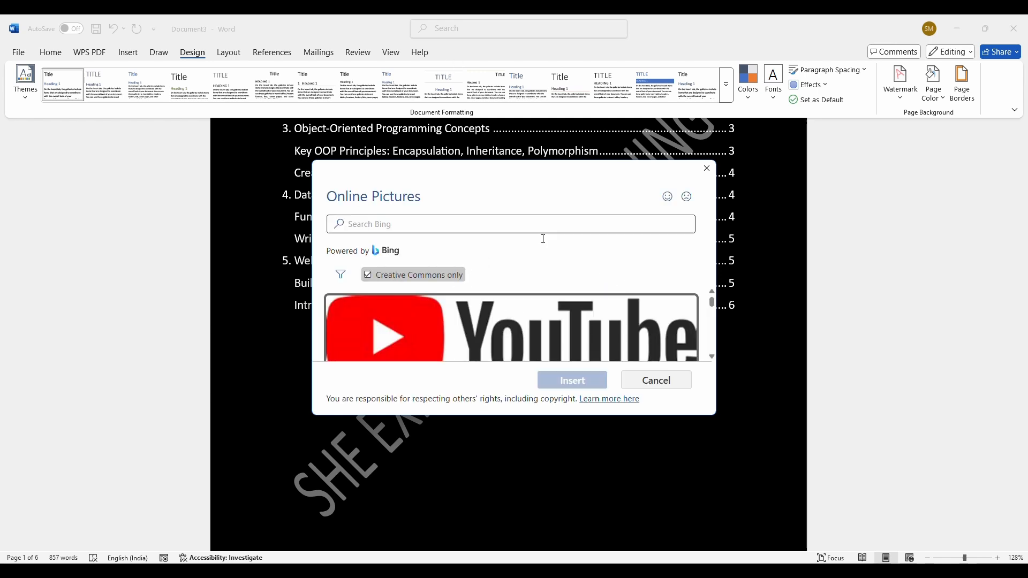
{"action": "left_click", "coordinate": [546, 328]}
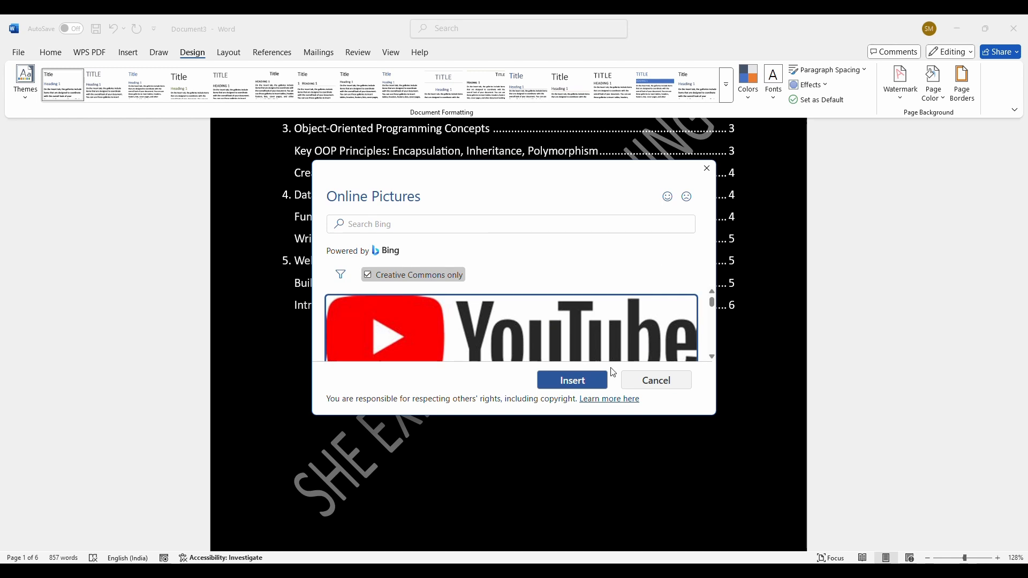
{"action": "left_click", "coordinate": [586, 387]}
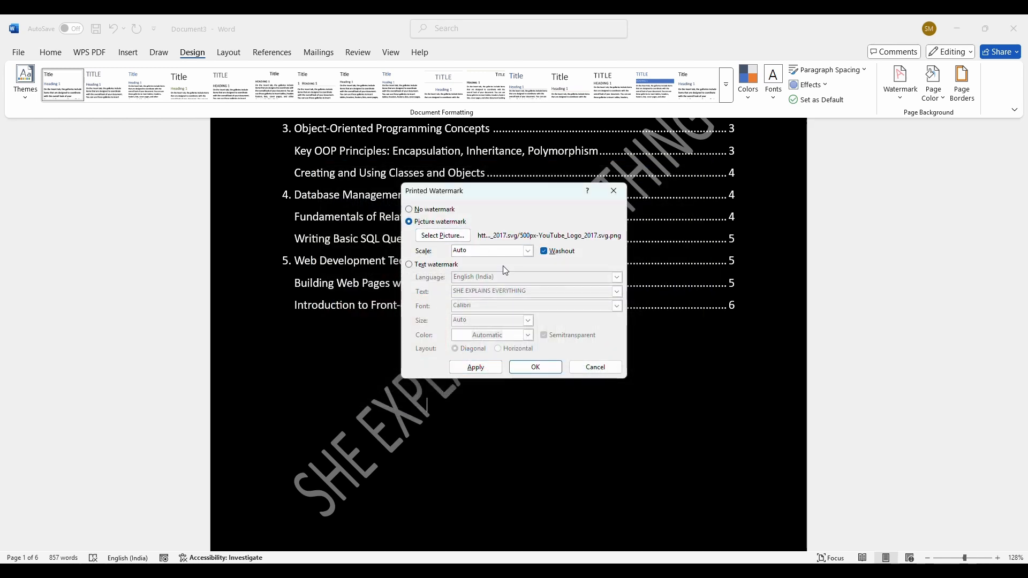
- Apply the YouTube logo picture watermark with Auto scale and washout, and check it across the document's pages
{"action": "left_click", "coordinate": [484, 369]}
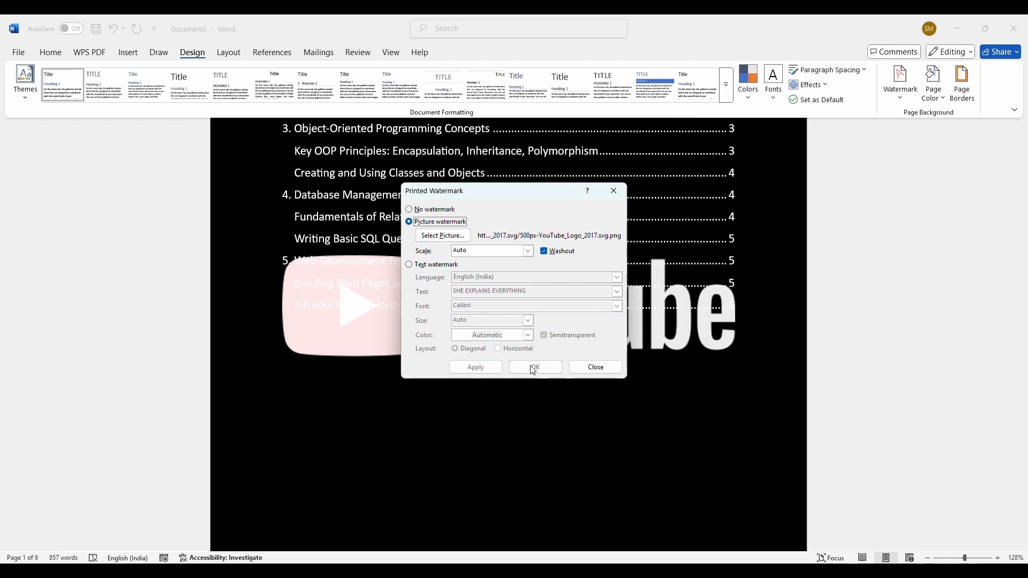
{"action": "left_click", "coordinate": [595, 367]}
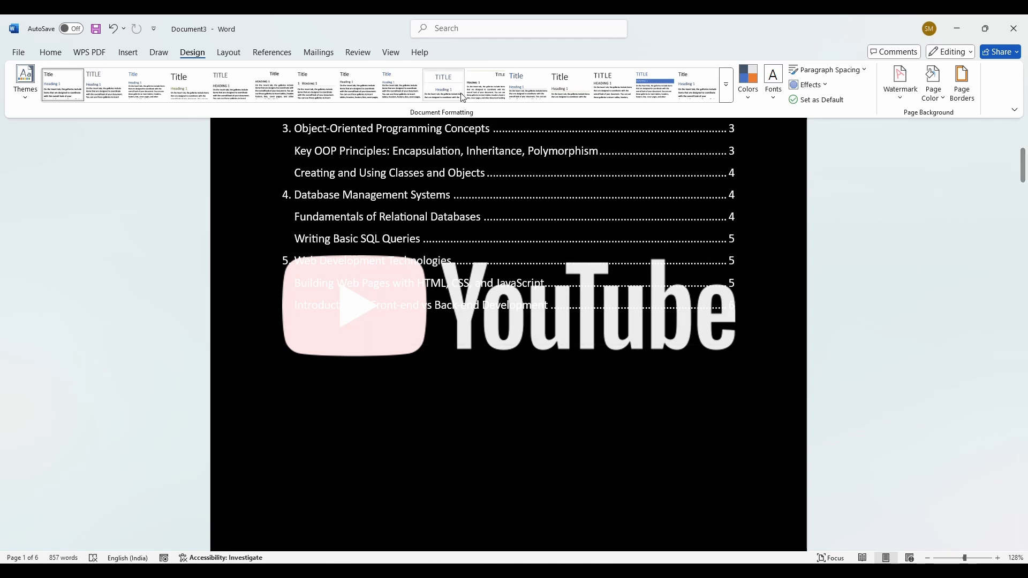
{"action": "scroll", "coordinate": [568, 256], "scroll_direction": "down", "scroll_amount": 8}
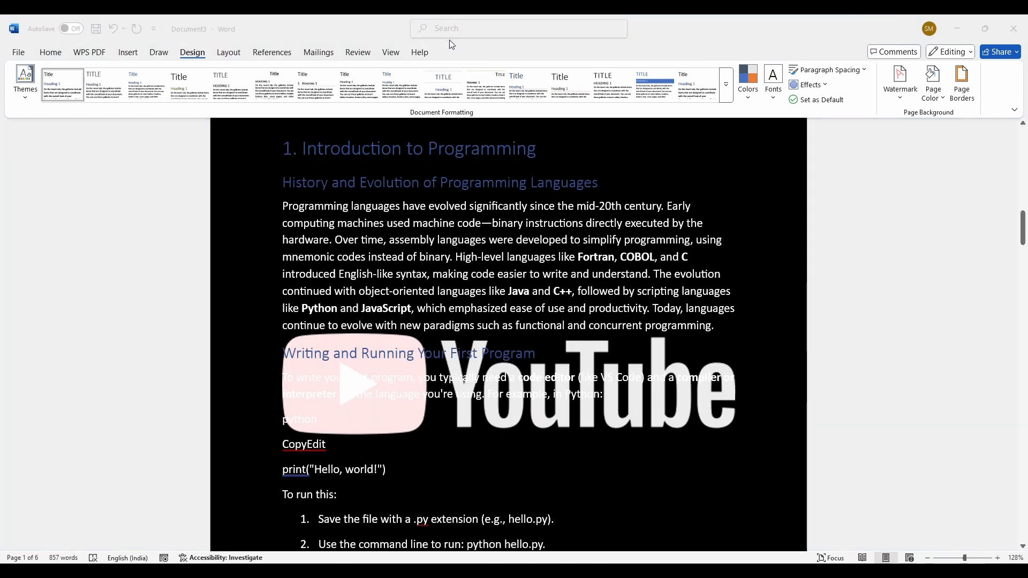
{"action": "scroll", "coordinate": [568, 255], "scroll_direction": "up", "scroll_amount": 8}
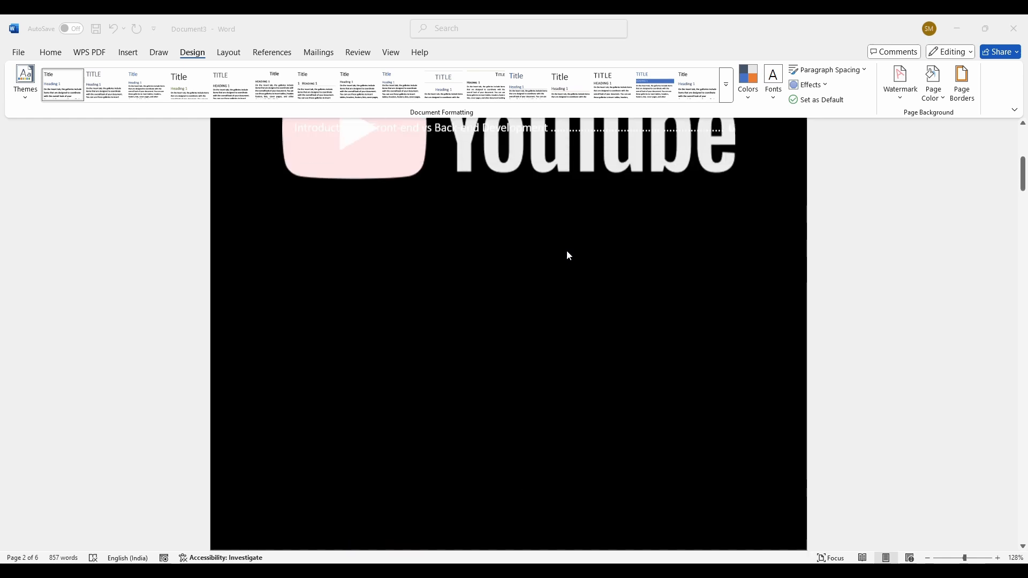
{"action": "scroll", "coordinate": [573, 263], "scroll_direction": "down", "scroll_amount": 8}
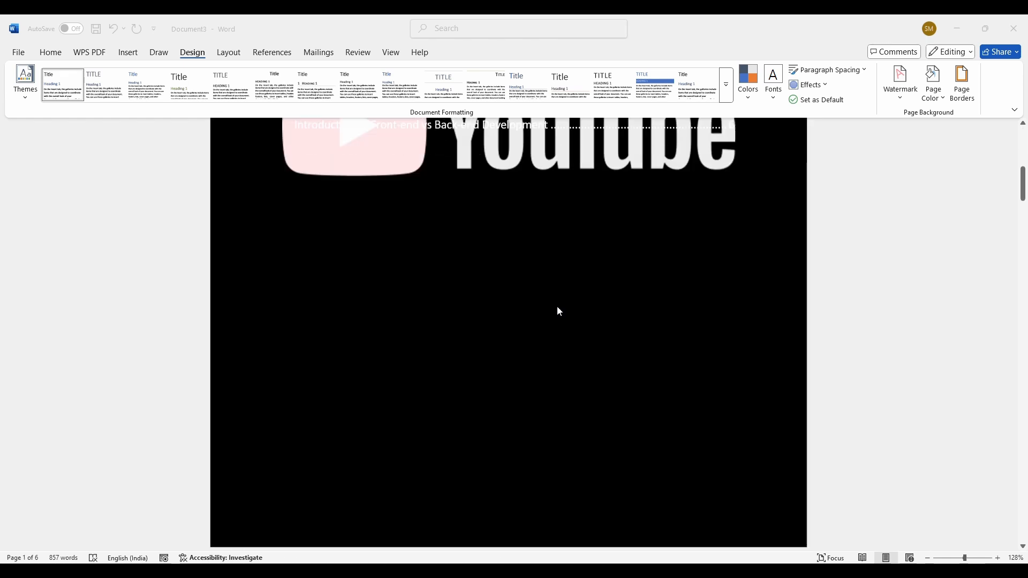
{"action": "scroll", "coordinate": [553, 311], "scroll_direction": "down", "scroll_amount": 15}
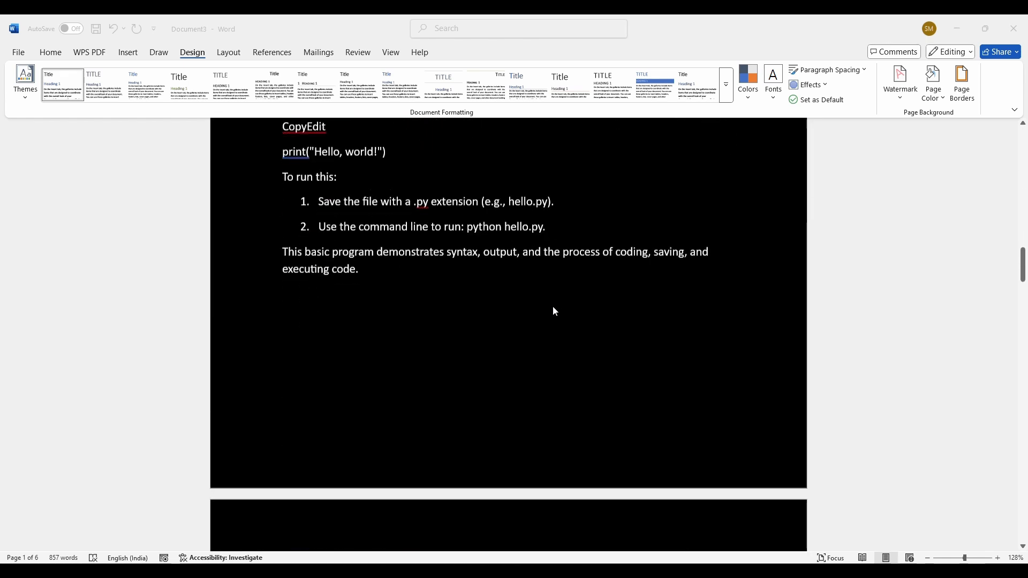
{"action": "scroll", "coordinate": [553, 311], "scroll_direction": "down", "scroll_amount": 4}
{"action": "scroll", "coordinate": [553, 311], "scroll_direction": "up", "scroll_amount": 10}
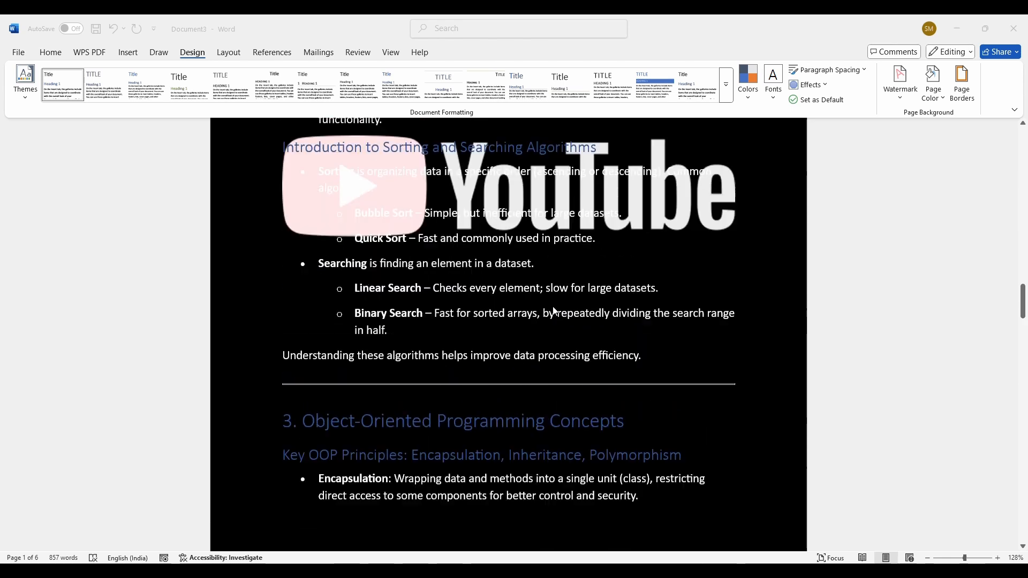
- Examine how the SHE EXPLAINS EVERYTHING text watermark appears on the contents page and the Basics of Programming page
{"action": "scroll", "coordinate": [553, 310], "scroll_direction": "up", "scroll_amount": 12}
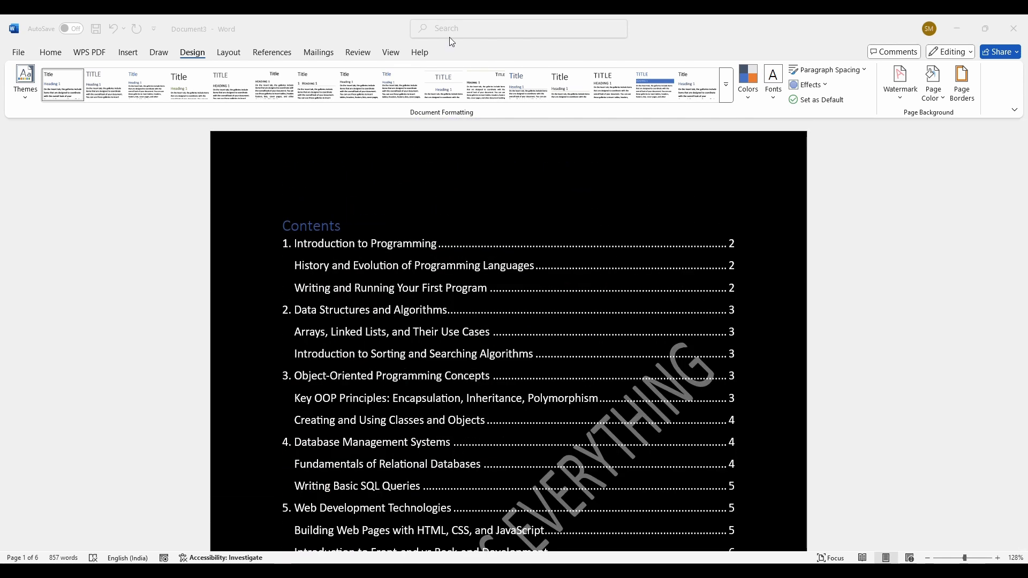
{"action": "scroll", "coordinate": [512, 292], "scroll_direction": "down", "scroll_amount": 10}
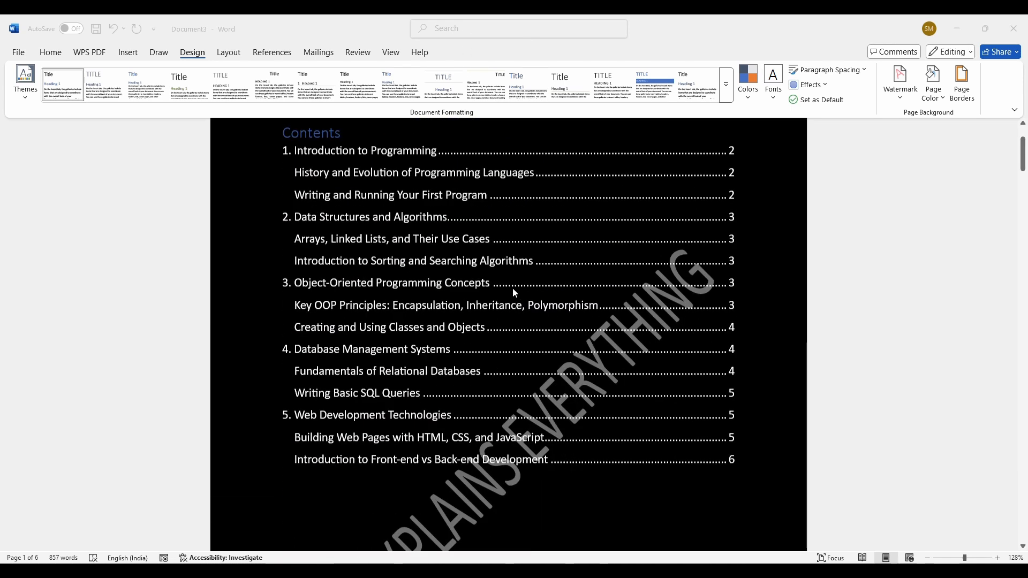
{"action": "scroll", "coordinate": [351, 399], "scroll_direction": "down", "scroll_amount": 1}
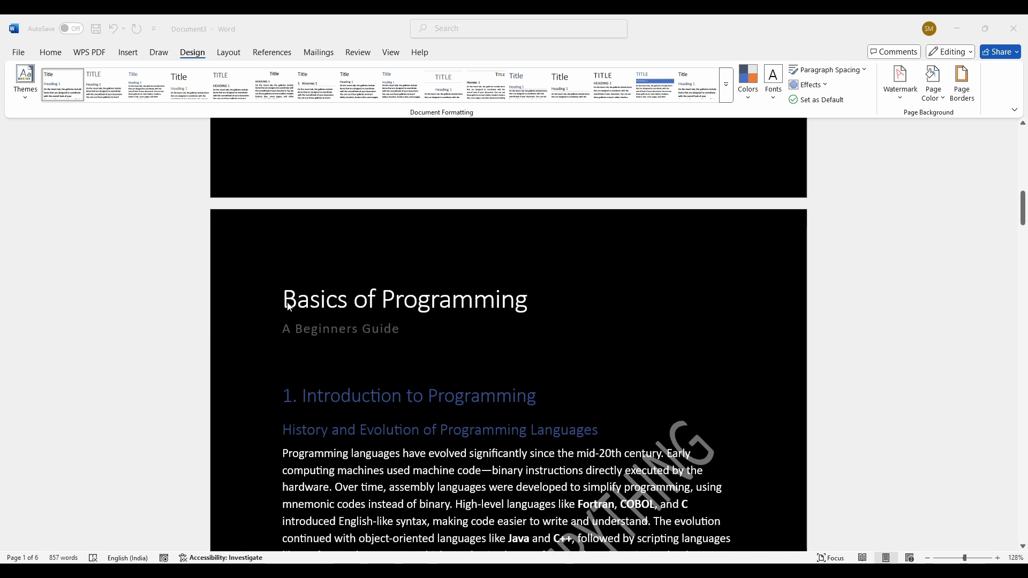
{"action": "scroll", "coordinate": [311, 322], "scroll_direction": "up", "scroll_amount": 11}
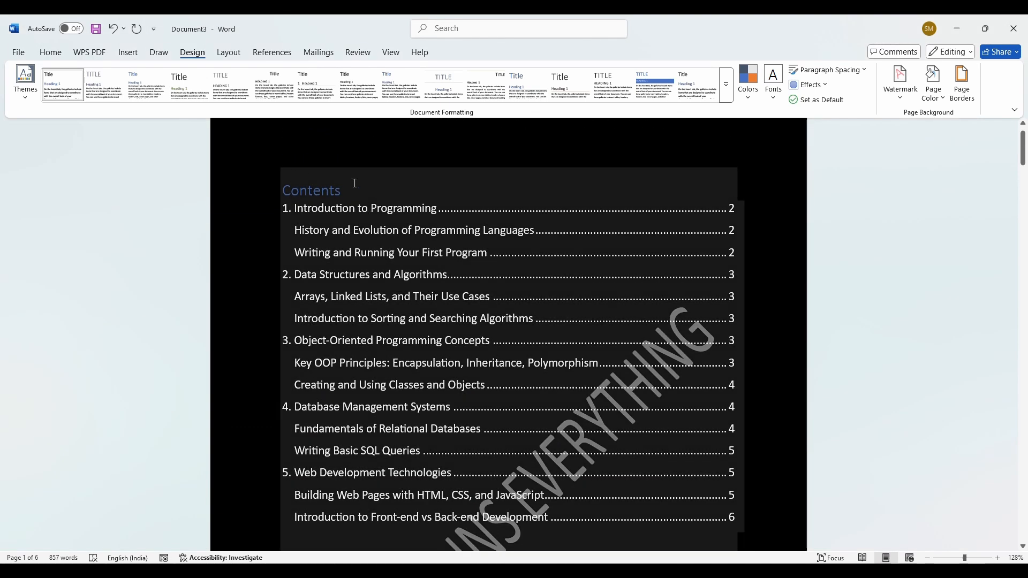
{"action": "scroll", "coordinate": [563, 233], "scroll_direction": "down", "scroll_amount": 4}
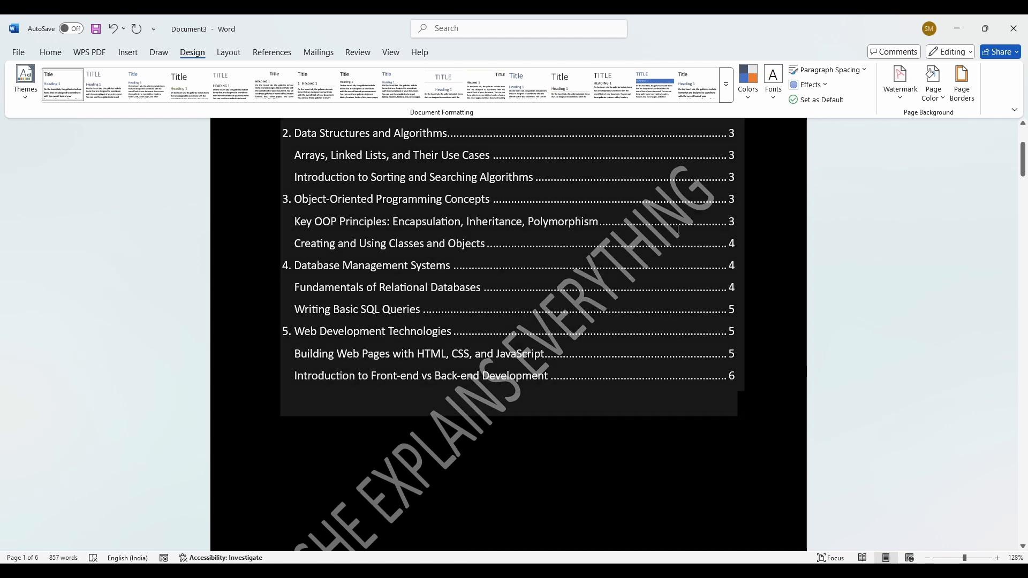
{"action": "scroll", "coordinate": [778, 335], "scroll_direction": "down", "scroll_amount": 15}
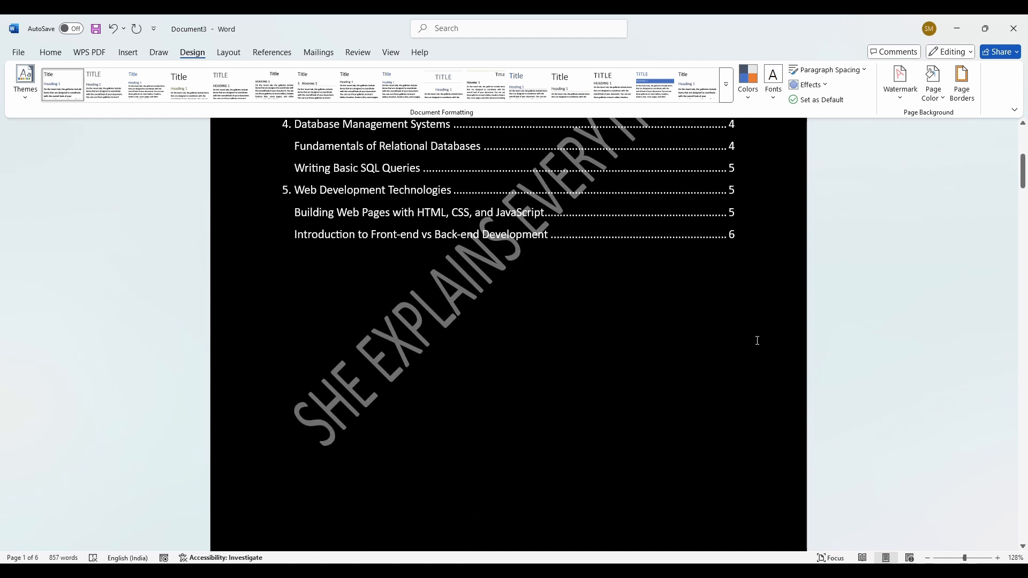
{"action": "scroll", "coordinate": [509, 432], "scroll_direction": "down", "scroll_amount": 2}
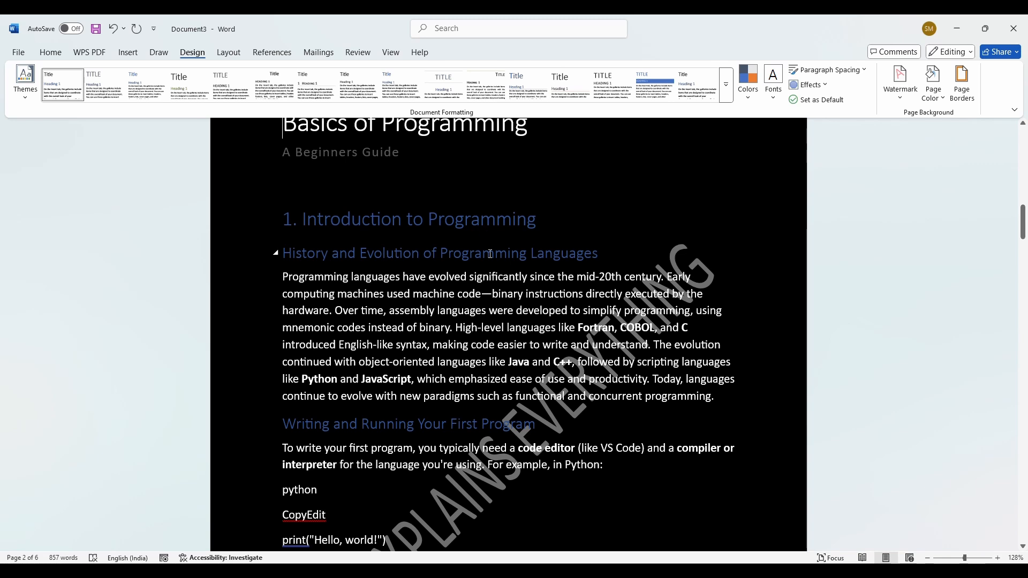
{"action": "scroll", "coordinate": [490, 254], "scroll_direction": "up", "scroll_amount": 15}
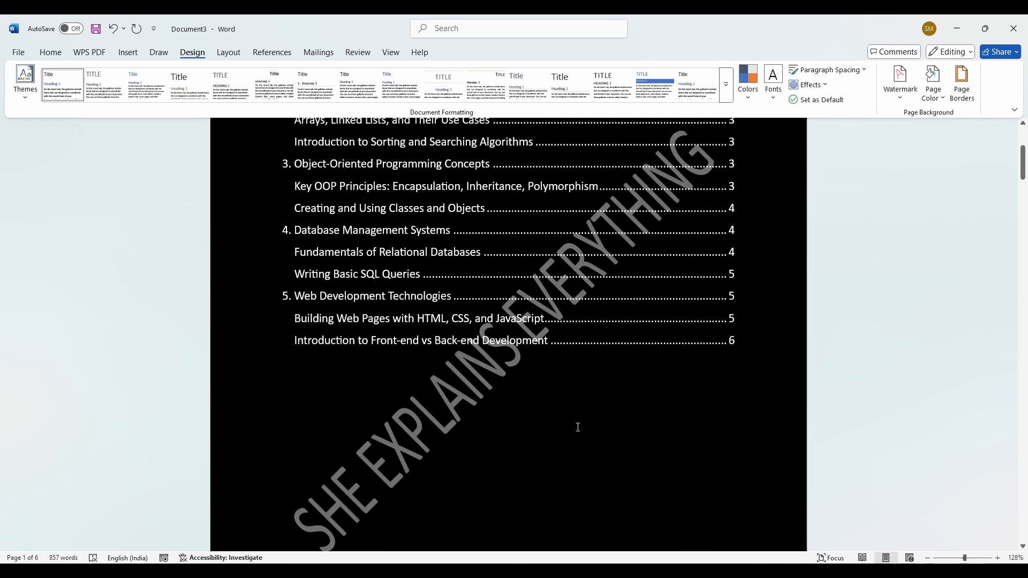
{"action": "scroll", "coordinate": [586, 441], "scroll_direction": "up", "scroll_amount": 3}
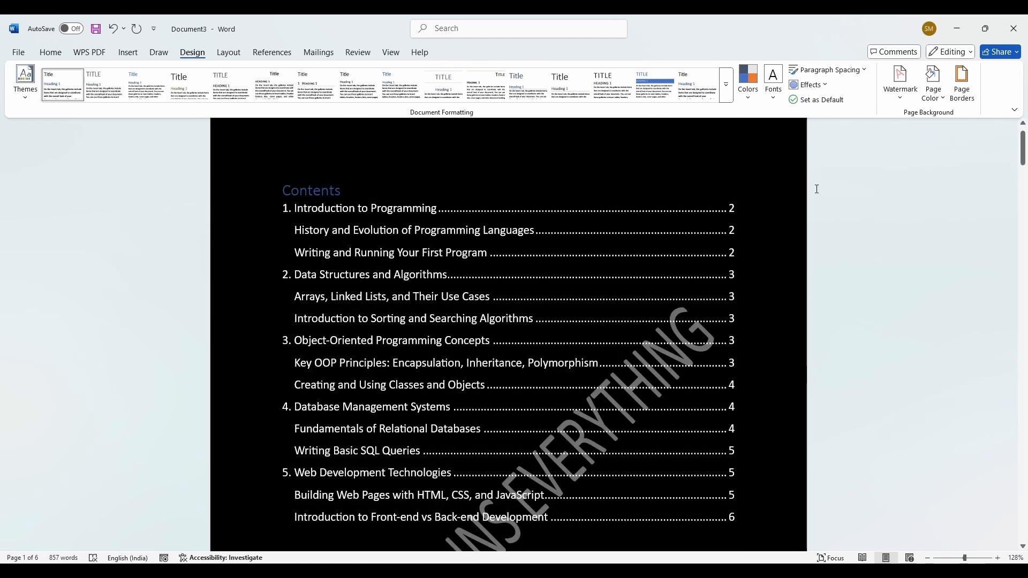
{"action": "left_click", "coordinate": [654, 85]}
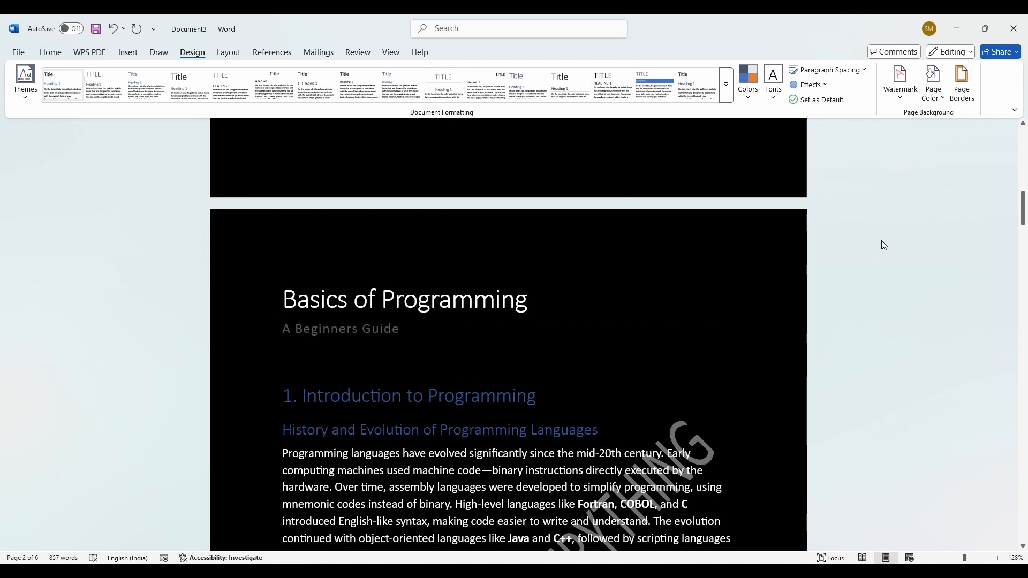
{"action": "scroll", "coordinate": [444, 231], "scroll_direction": "down", "scroll_amount": 1}
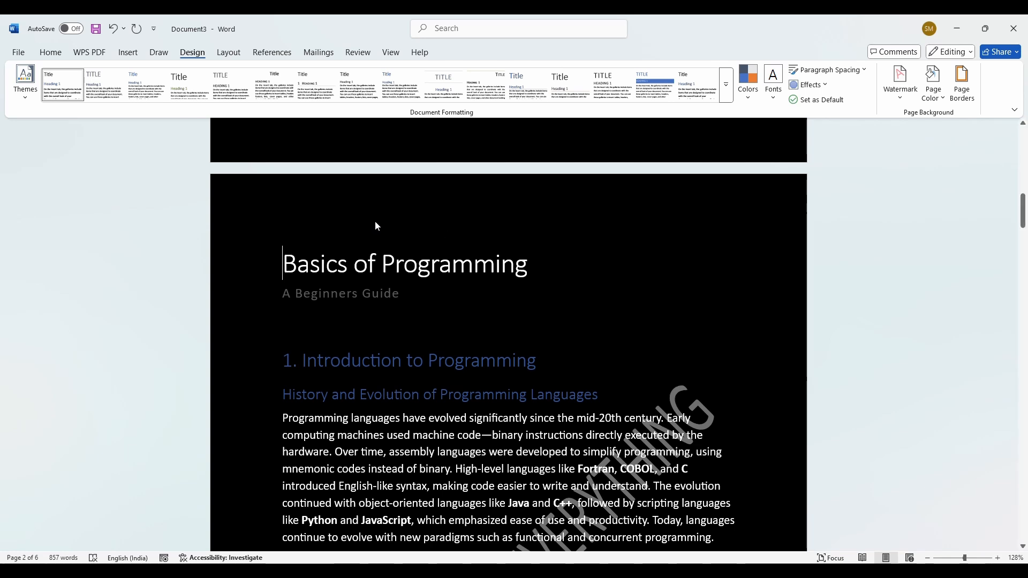
{"action": "scroll", "coordinate": [448, 286], "scroll_direction": "up", "scroll_amount": 7}
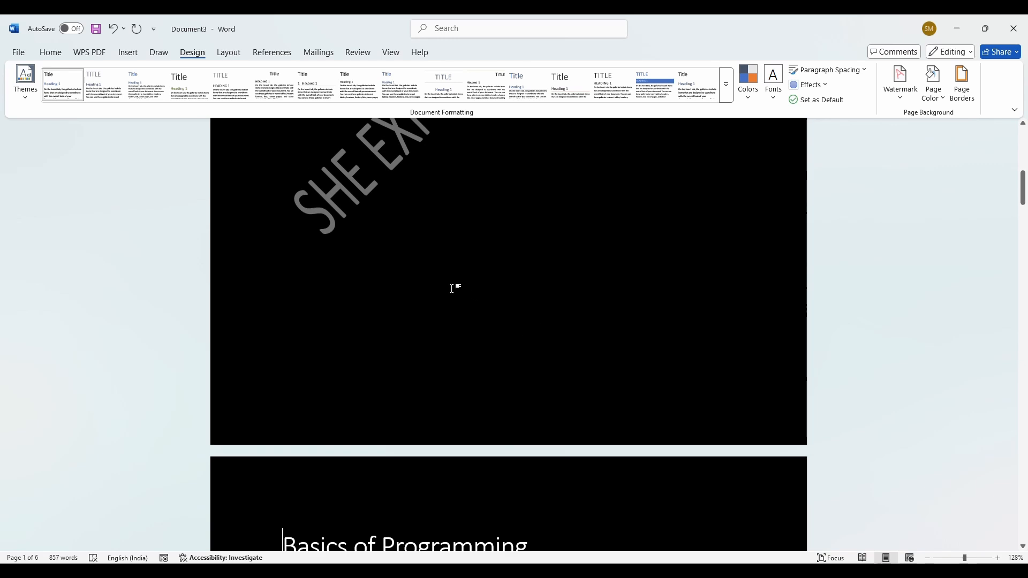
- Insert a Next Page section break below the last entry of the contents list and check the following page
{"action": "left_click", "coordinate": [502, 213]}
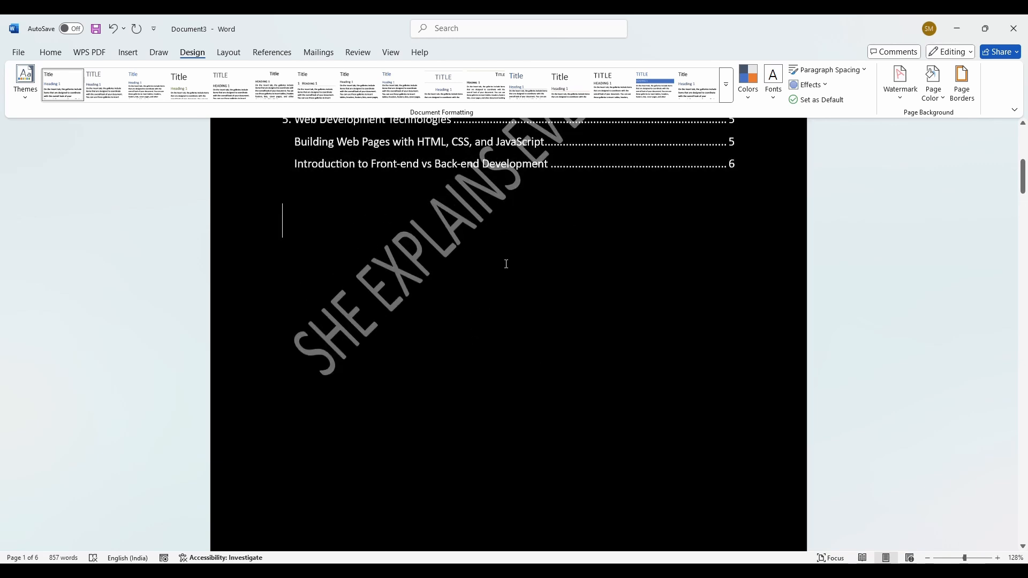
{"action": "scroll", "coordinate": [505, 261], "scroll_direction": "up", "scroll_amount": 3}
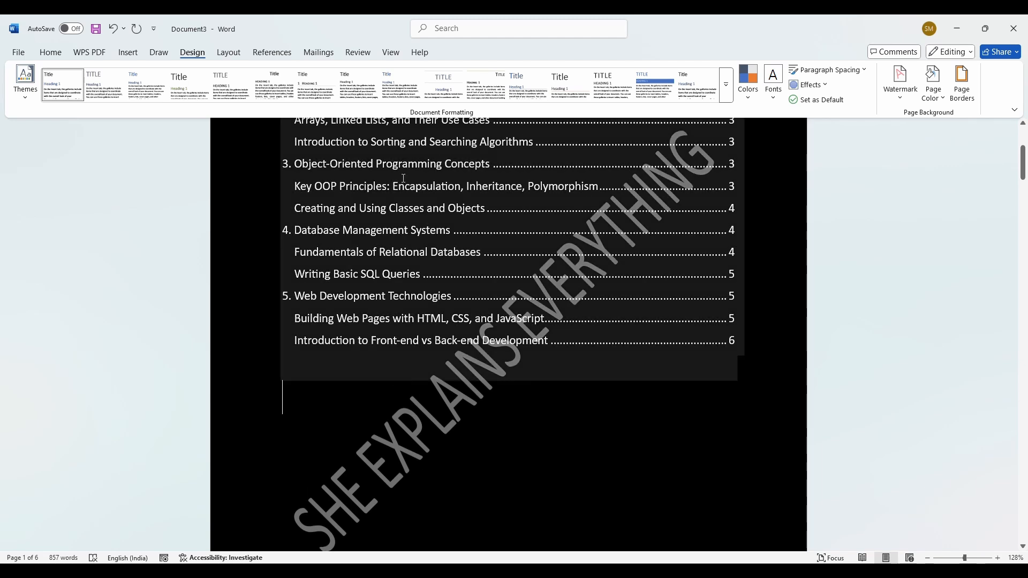
{"action": "scroll", "coordinate": [696, 348], "scroll_direction": "down", "scroll_amount": 7}
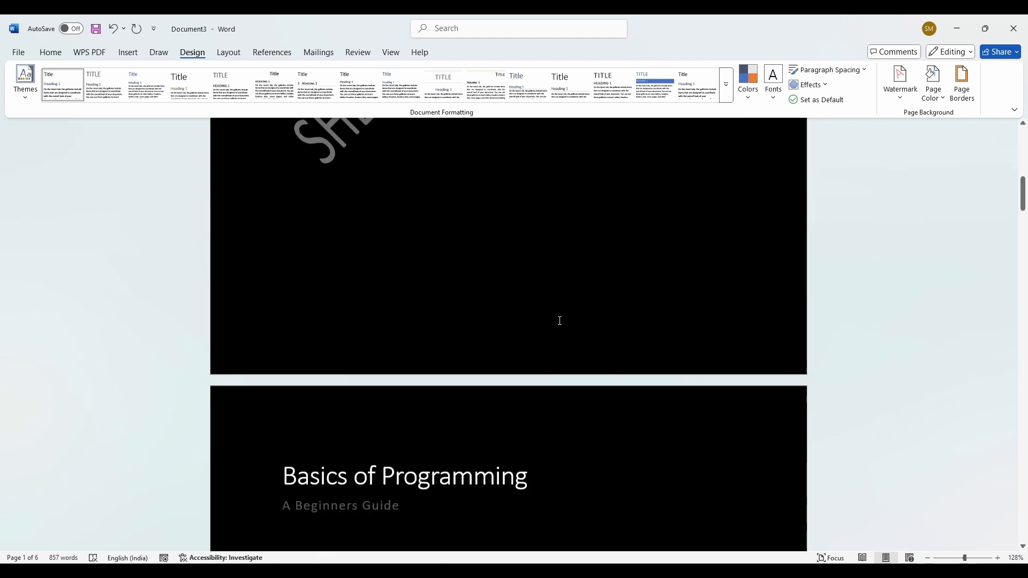
{"action": "scroll", "coordinate": [447, 412], "scroll_direction": "up", "scroll_amount": 3}
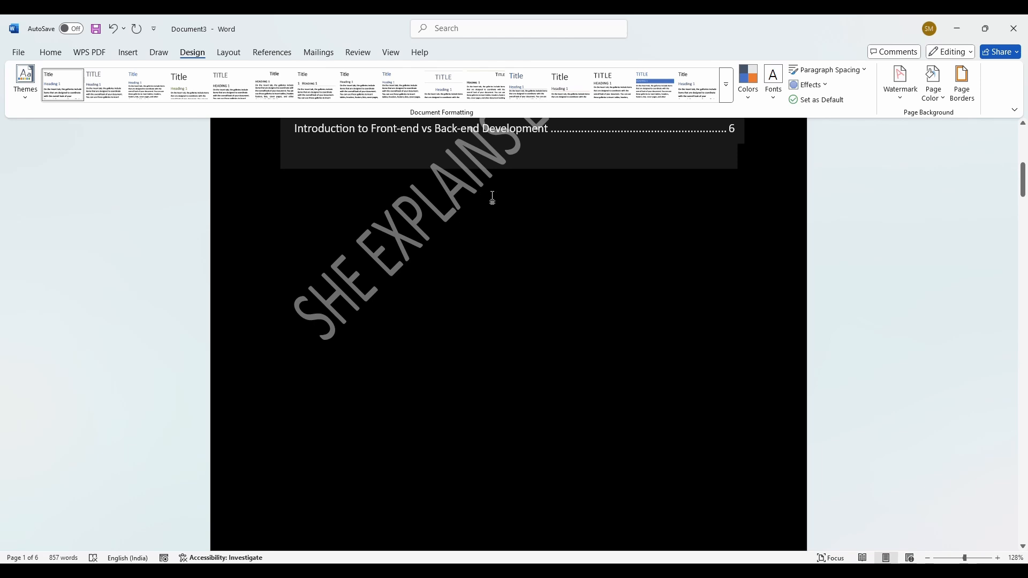
{"action": "left_click", "coordinate": [228, 49]}
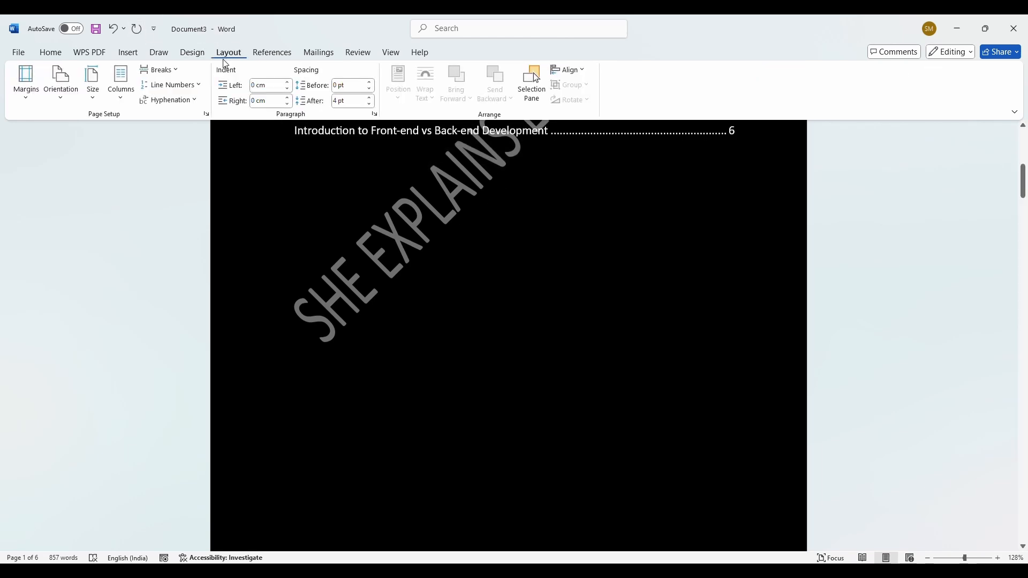
{"action": "left_click", "coordinate": [178, 75]}
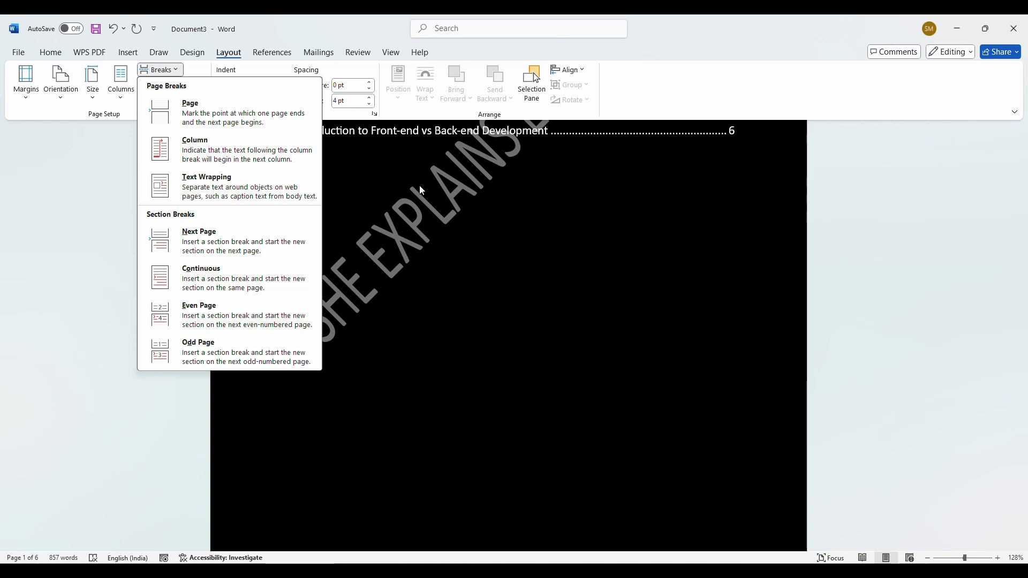
{"action": "left_click", "coordinate": [215, 246]}
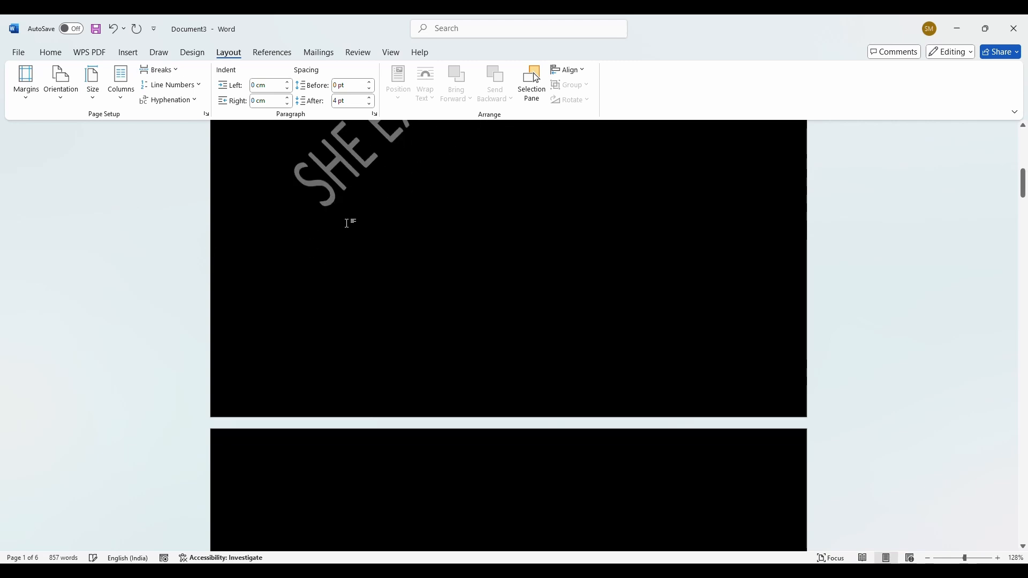
{"action": "scroll", "coordinate": [346, 225], "scroll_direction": "up", "scroll_amount": 3}
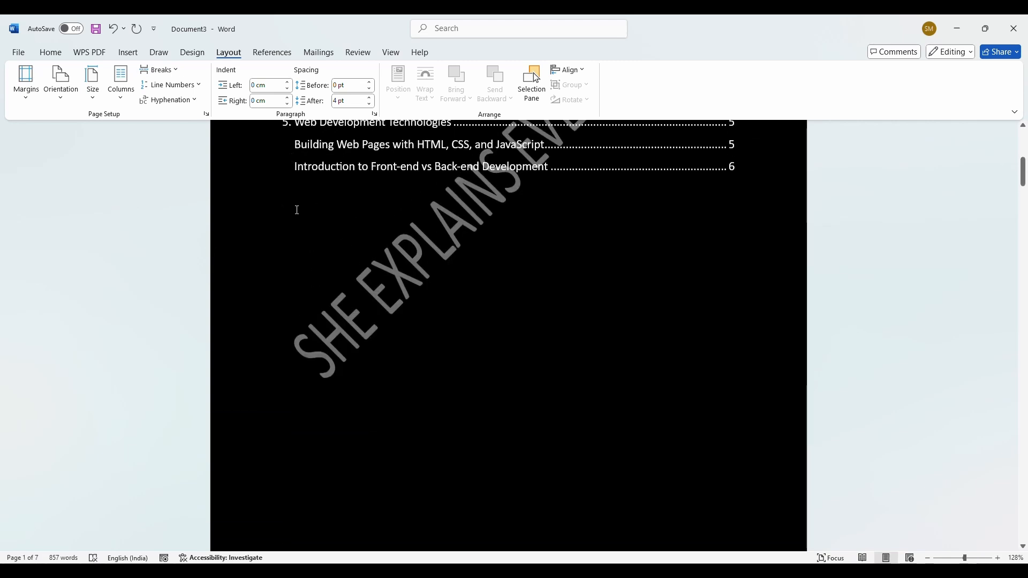
{"action": "scroll", "coordinate": [616, 217], "scroll_direction": "down", "scroll_amount": 1}
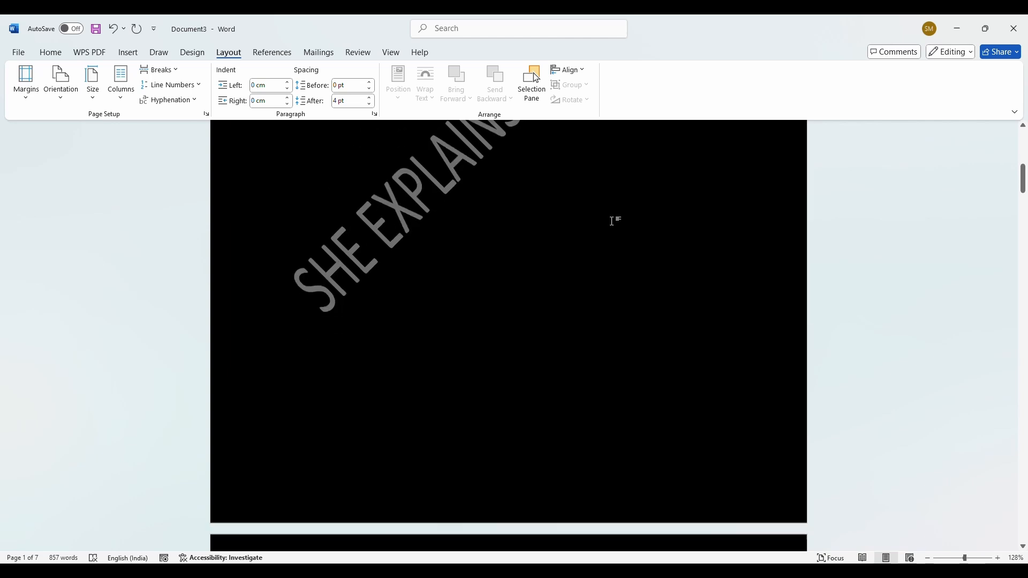
{"action": "scroll", "coordinate": [341, 364], "scroll_direction": "down", "scroll_amount": 10}
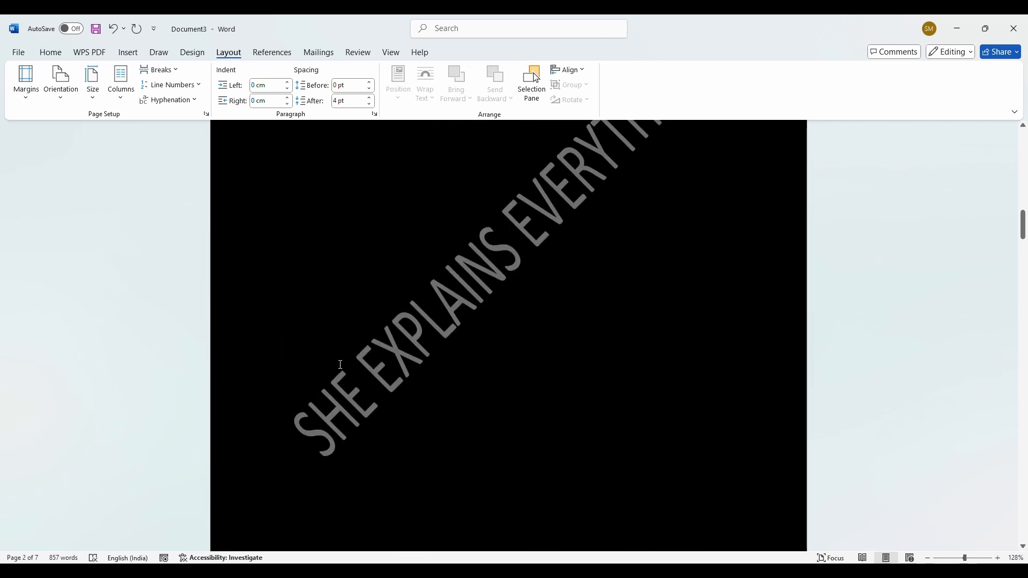
{"action": "scroll", "coordinate": [321, 257], "scroll_direction": "up", "scroll_amount": 3}
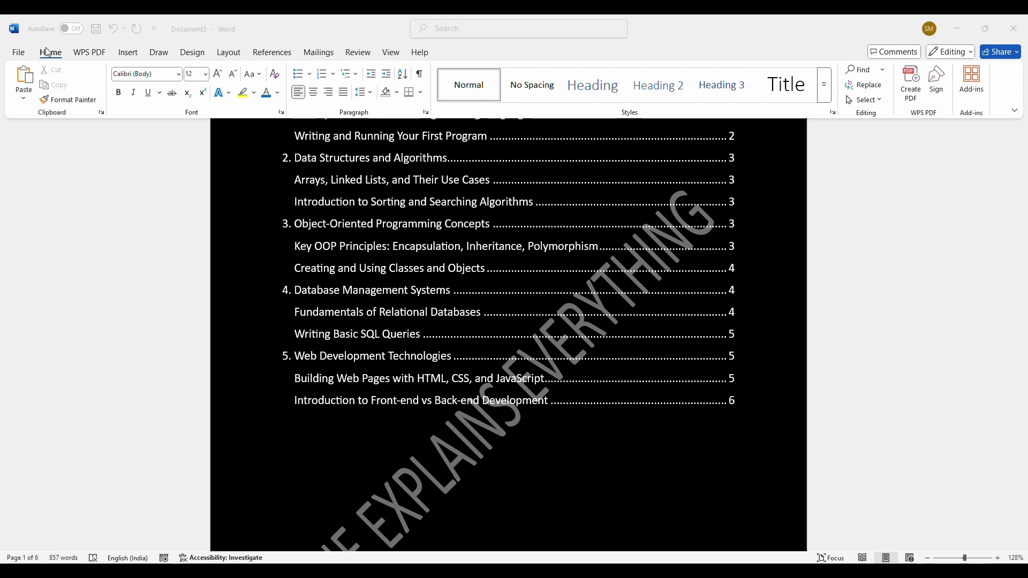
- Display the document's formatting marks to reveal the section break below the contents list
{"action": "left_click", "coordinate": [421, 79]}
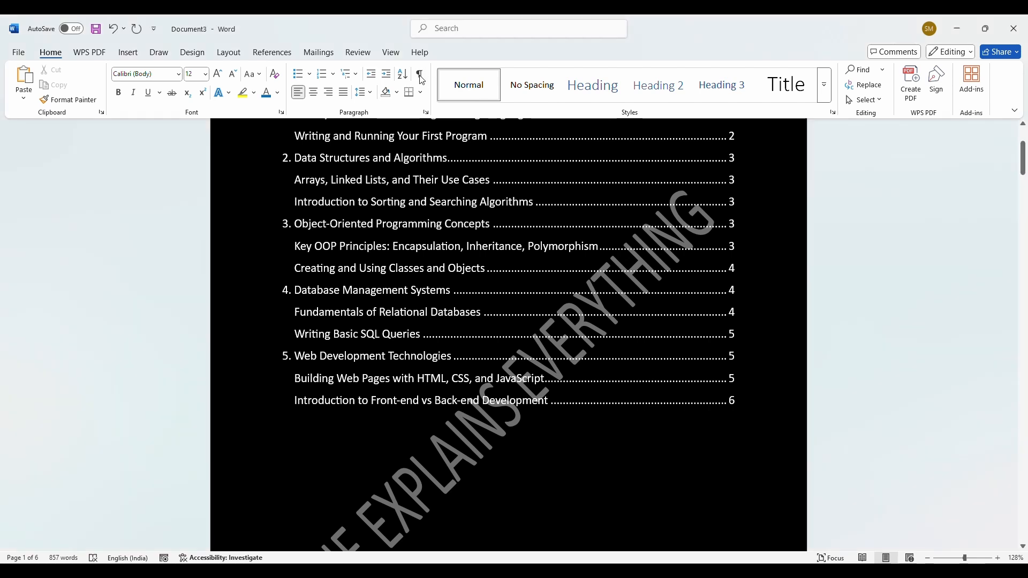
{"action": "left_click", "coordinate": [422, 79]}
{"action": "left_click", "coordinate": [740, 390]}
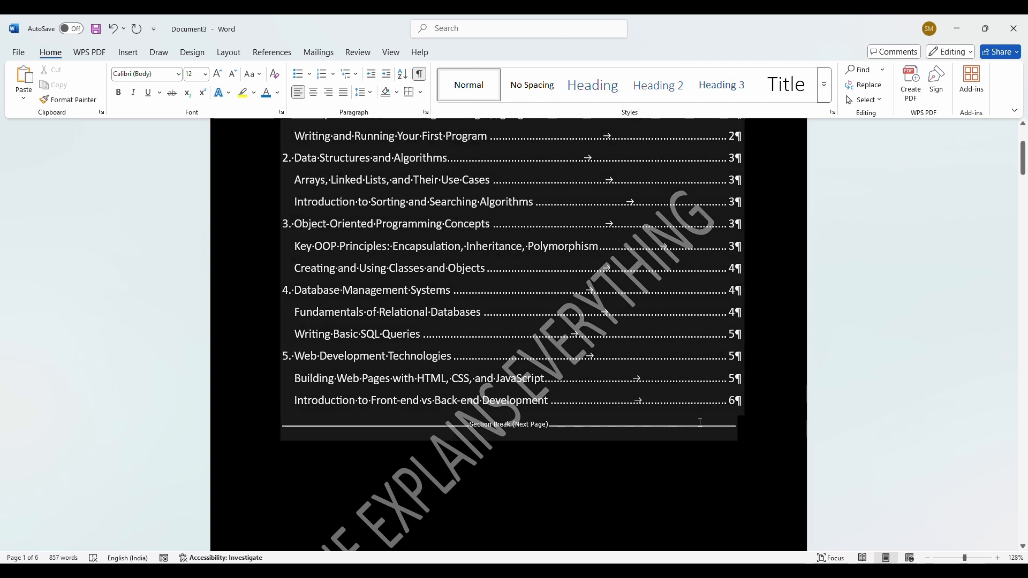
- Examine the section break's position on the contents page and where the Basics of Programming page begins
{"action": "scroll", "coordinate": [699, 423], "scroll_direction": "up", "scroll_amount": 3}
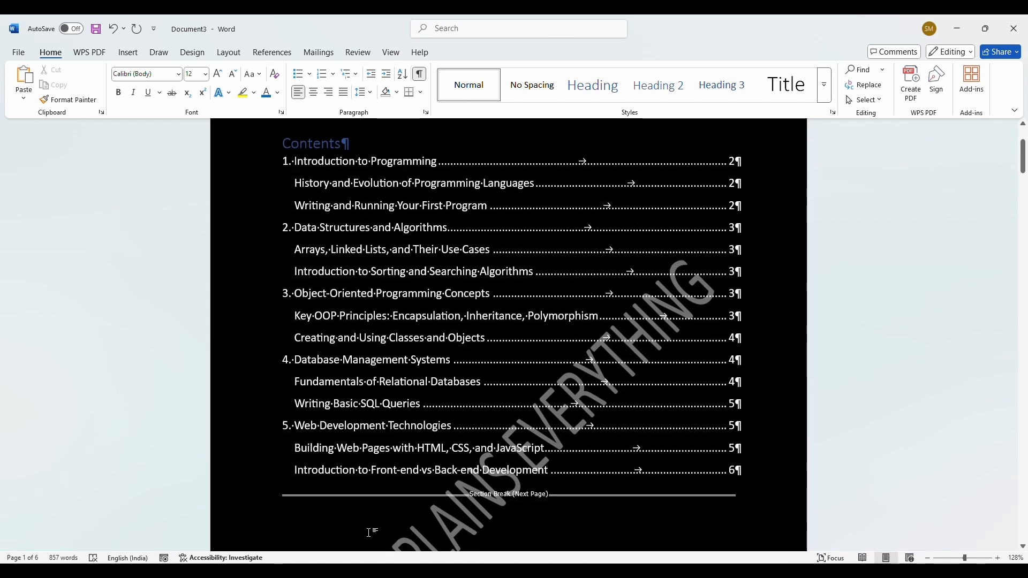
{"action": "scroll", "coordinate": [369, 532], "scroll_direction": "down", "scroll_amount": 1}
{"action": "scroll", "coordinate": [672, 441], "scroll_direction": "down", "scroll_amount": 3}
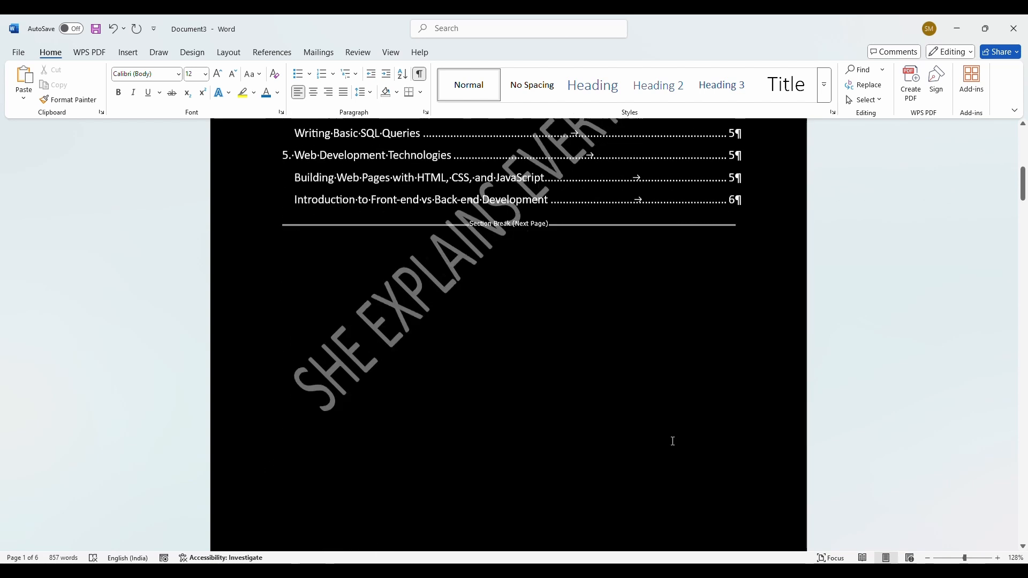
{"action": "scroll", "coordinate": [673, 441], "scroll_direction": "down", "scroll_amount": 5}
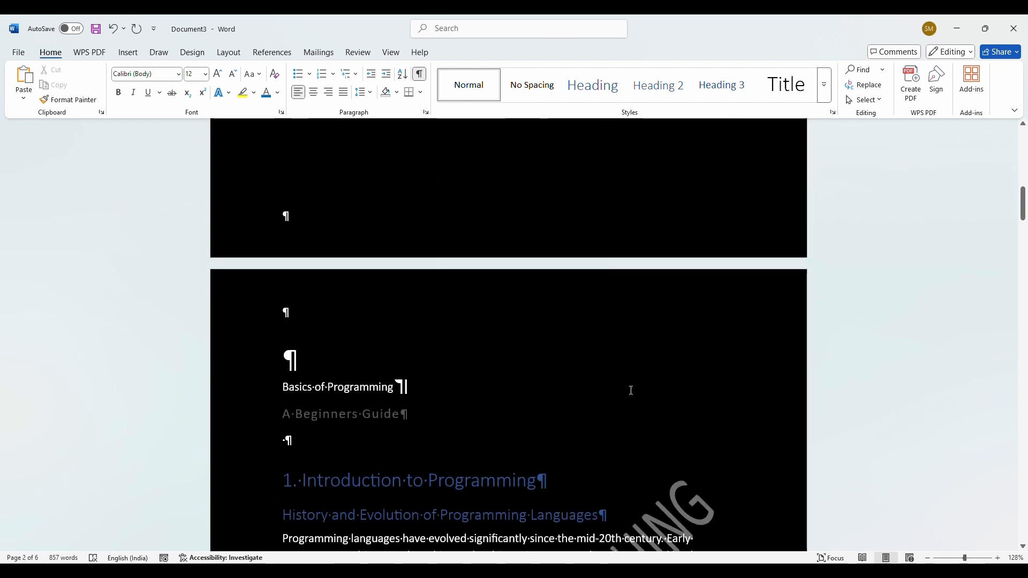
{"action": "scroll", "coordinate": [631, 391], "scroll_direction": "up", "scroll_amount": 10}
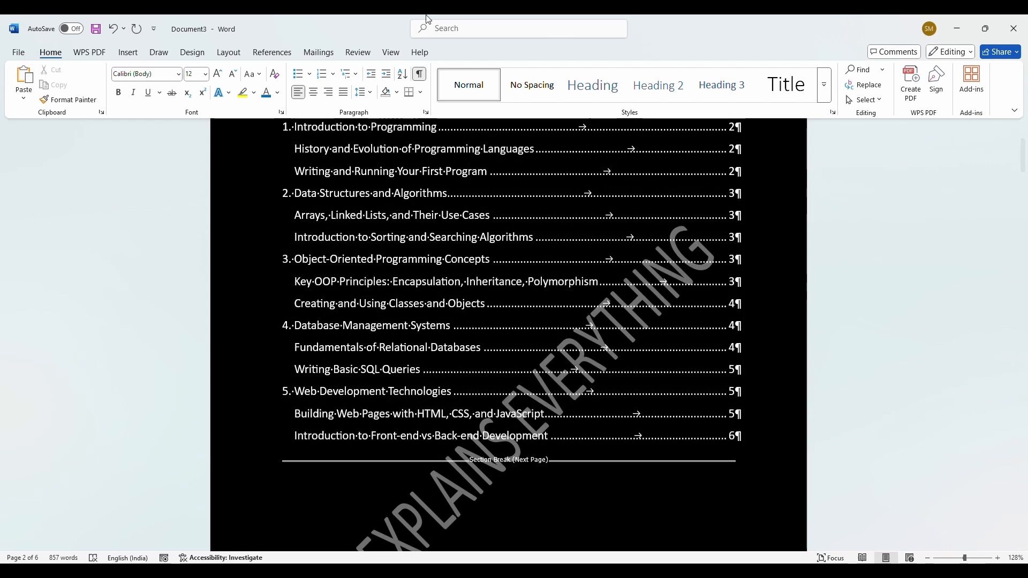
{"action": "scroll", "coordinate": [608, 269], "scroll_direction": "down", "scroll_amount": 3}
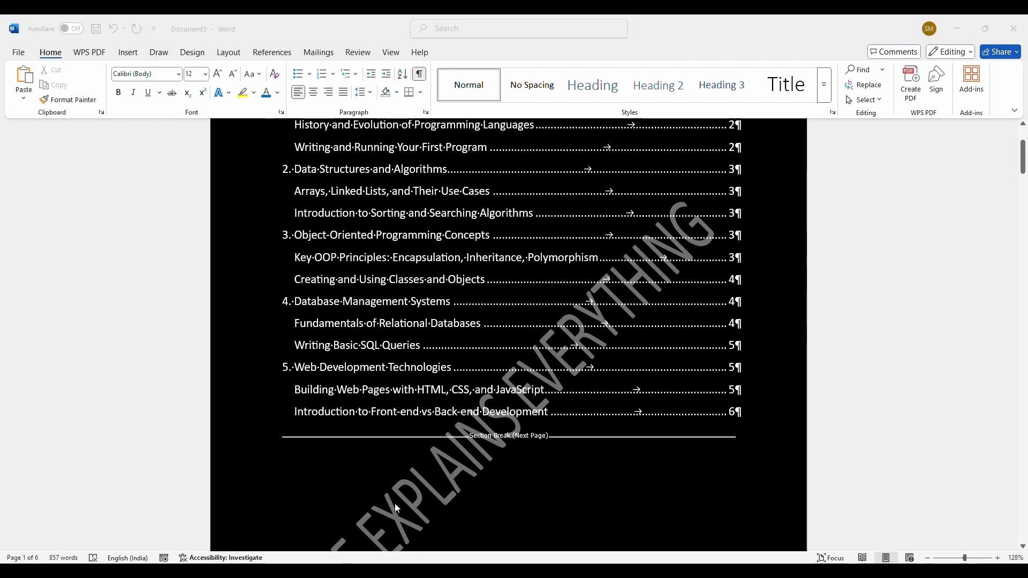
{"action": "left_click", "coordinate": [394, 504]}
{"action": "scroll", "coordinate": [624, 381], "scroll_direction": "down", "scroll_amount": 5}
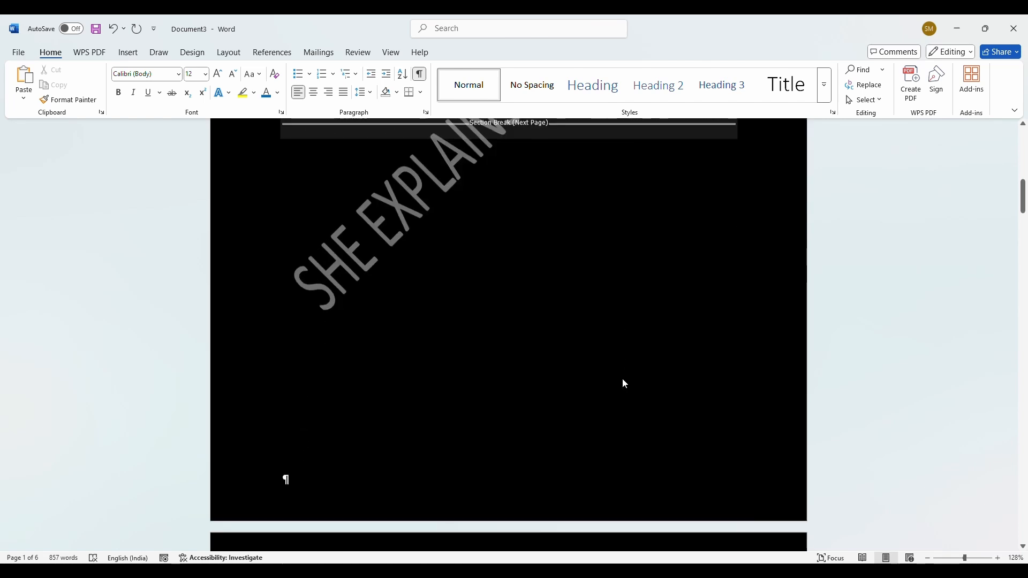
{"action": "scroll", "coordinate": [624, 383], "scroll_direction": "down", "scroll_amount": 5}
{"action": "scroll", "coordinate": [702, 283], "scroll_direction": "up", "scroll_amount": 7}
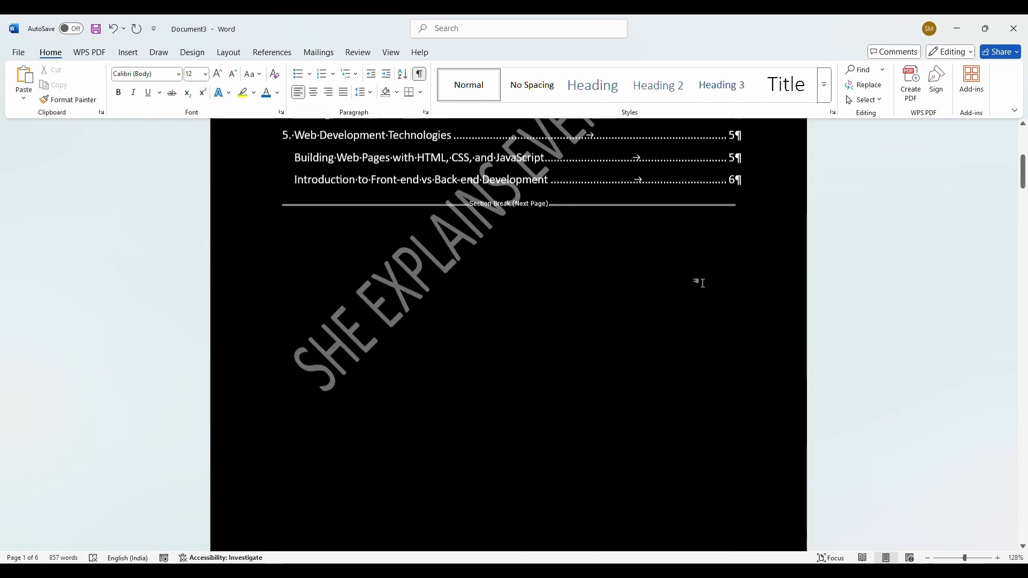
{"action": "scroll", "coordinate": [702, 283], "scroll_direction": "up", "scroll_amount": 6}
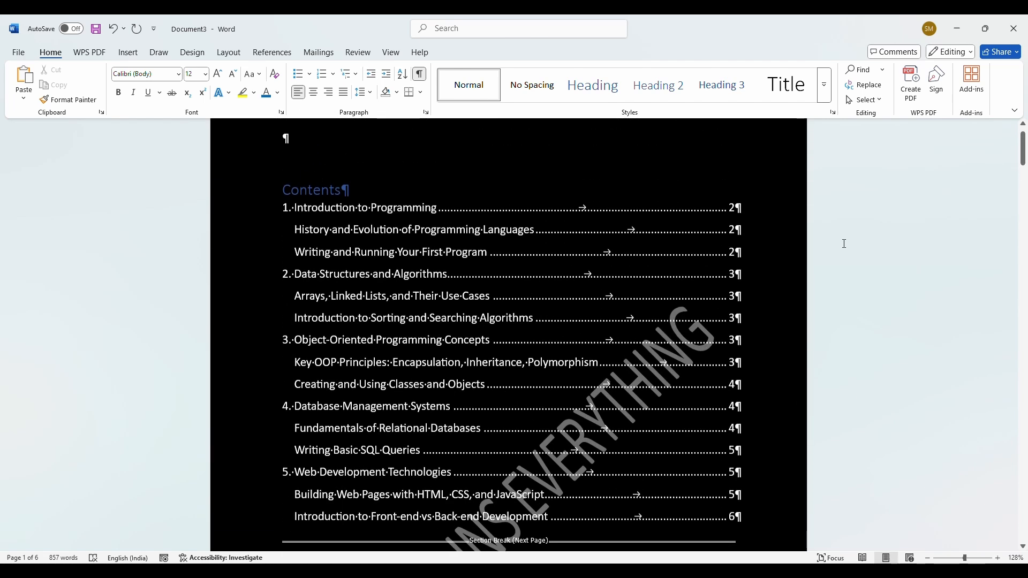
{"action": "scroll", "coordinate": [844, 244], "scroll_direction": "up", "scroll_amount": 1}
- Unlink the Section 2 header on the Basics of Programming page from the previous section and leave header editing
{"action": "left_click", "coordinate": [581, 161]}
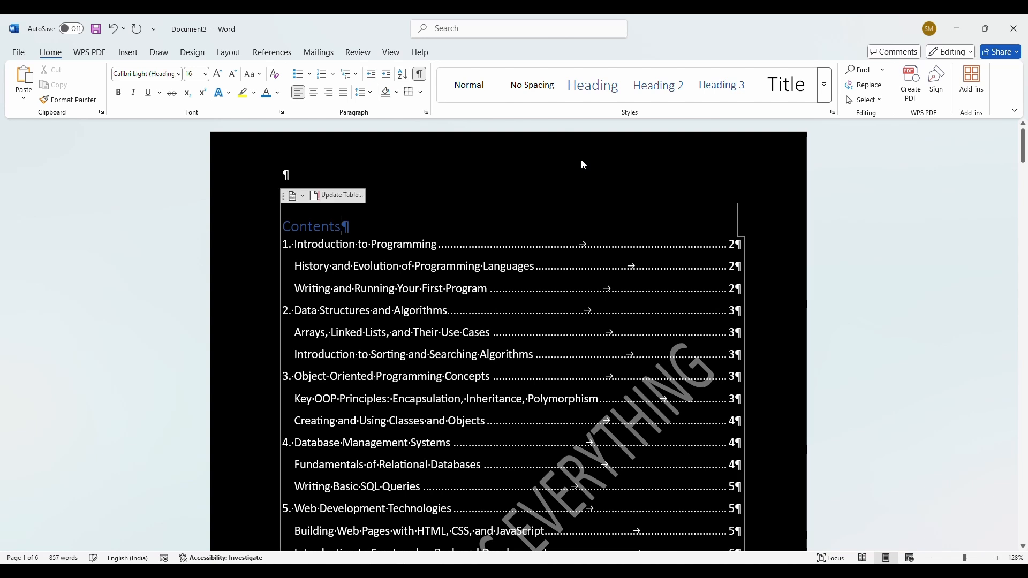
{"action": "double_click", "coordinate": [582, 161]}
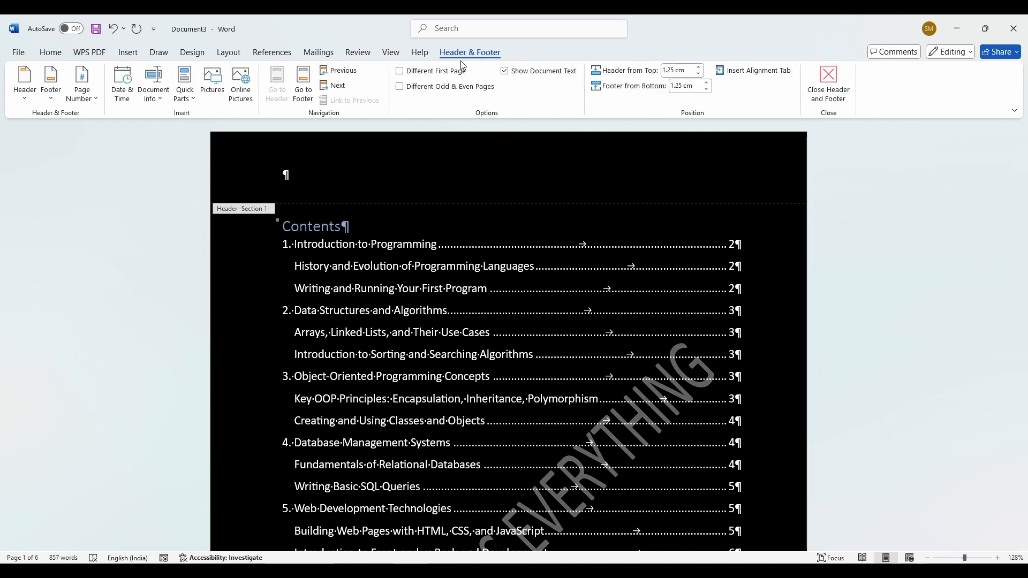
{"action": "scroll", "coordinate": [580, 275], "scroll_direction": "down", "scroll_amount": 15}
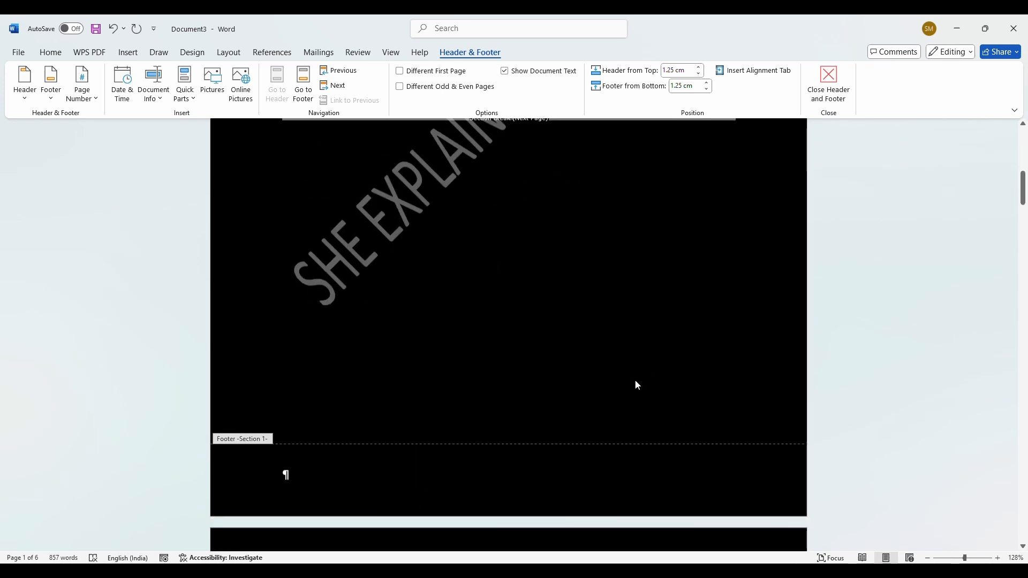
{"action": "left_click", "coordinate": [284, 357]}
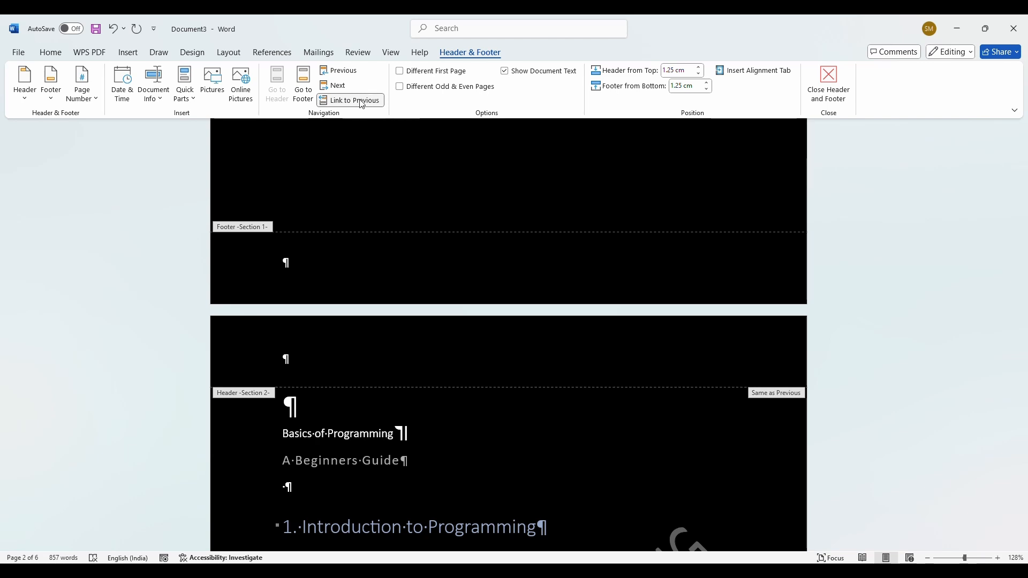
{"action": "left_click", "coordinate": [362, 104]}
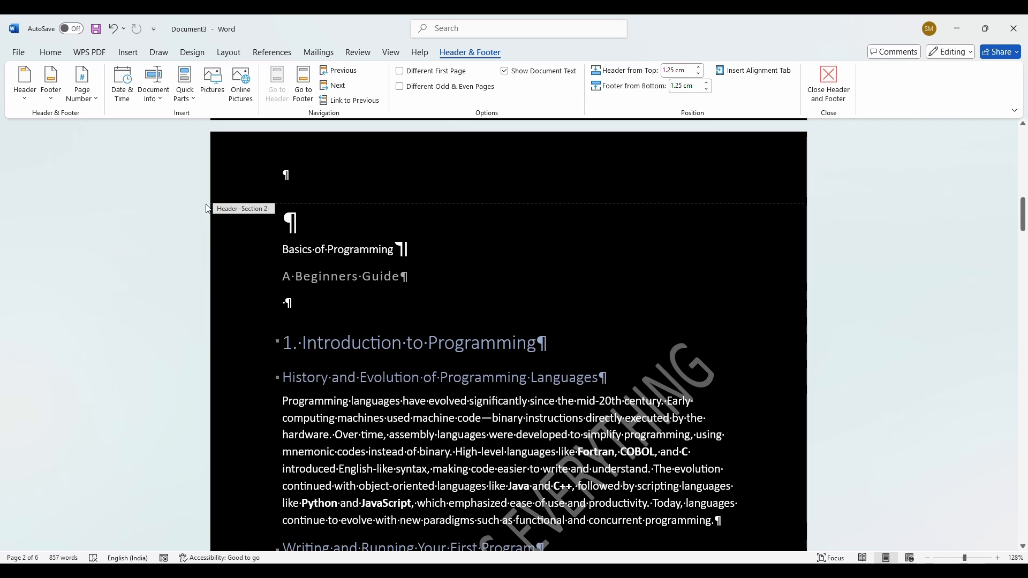
{"action": "scroll", "coordinate": [707, 277], "scroll_direction": "up", "scroll_amount": 10}
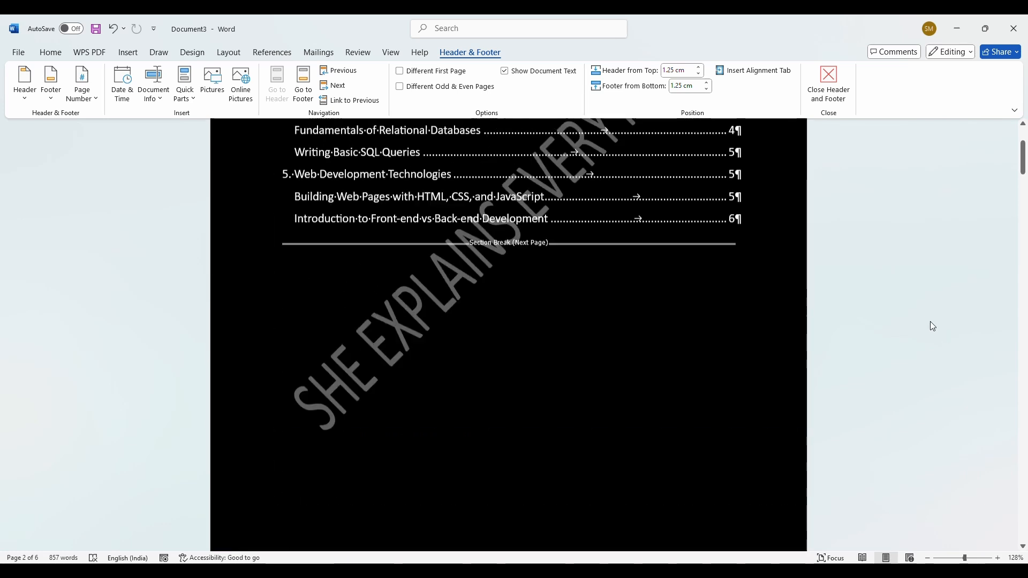
{"action": "scroll", "coordinate": [718, 253], "scroll_direction": "up", "scroll_amount": 2}
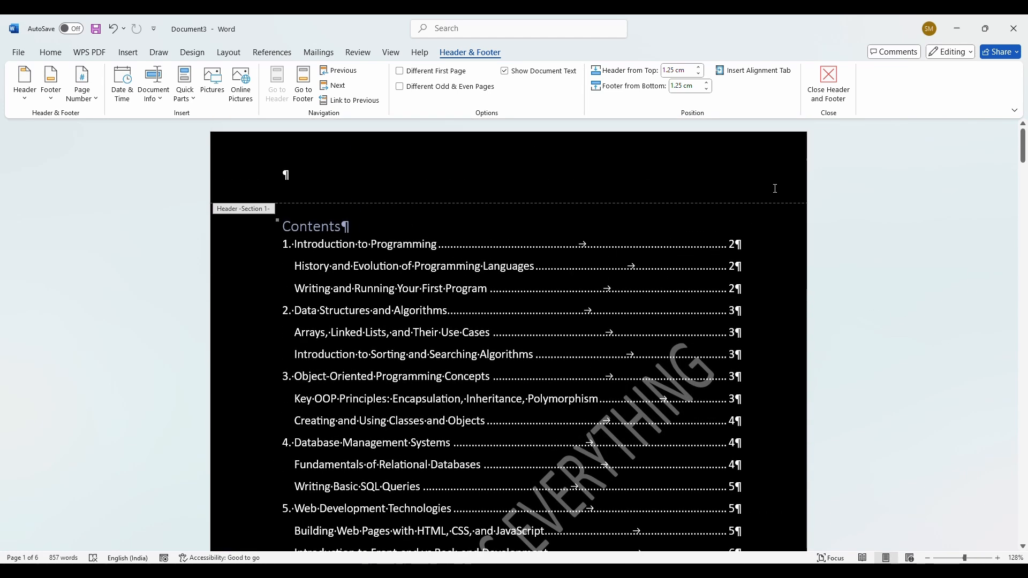
{"action": "scroll", "coordinate": [773, 182], "scroll_direction": "down", "scroll_amount": 5}
{"action": "scroll", "coordinate": [773, 182], "scroll_direction": "down", "scroll_amount": 8}
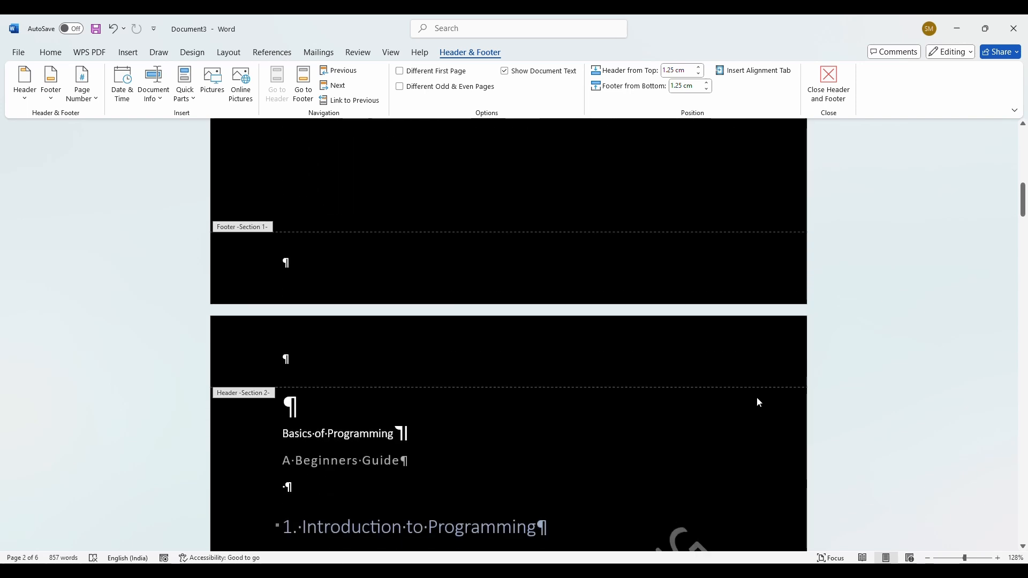
{"action": "double_click", "coordinate": [757, 397]}
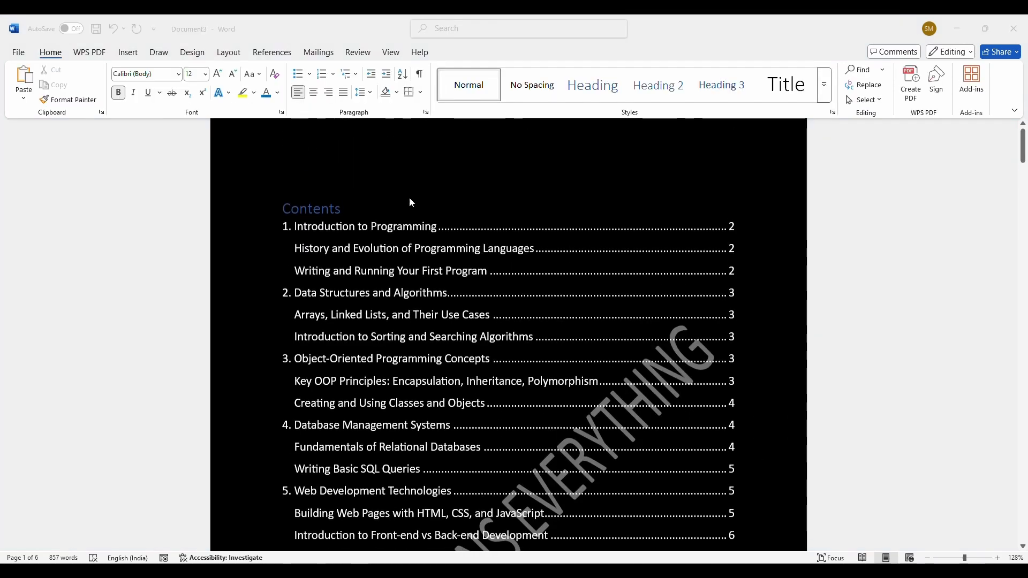
- Open the Section 1 header on the contents page and remove the SHE EXPLAINS EVERYTHING watermark
{"action": "double_click", "coordinate": [388, 162]}
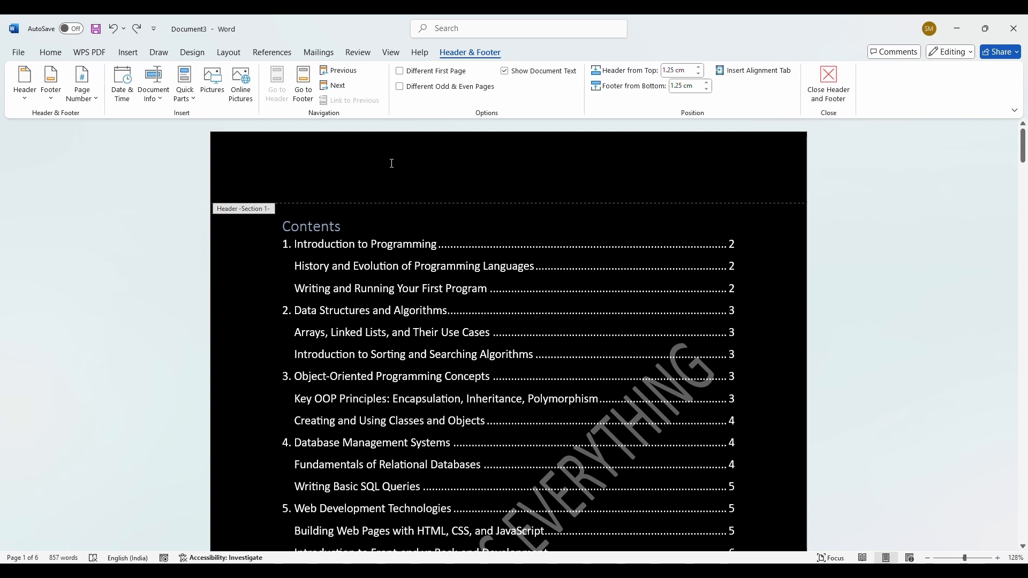
{"action": "left_click", "coordinate": [190, 51]}
{"action": "left_click", "coordinate": [892, 102]}
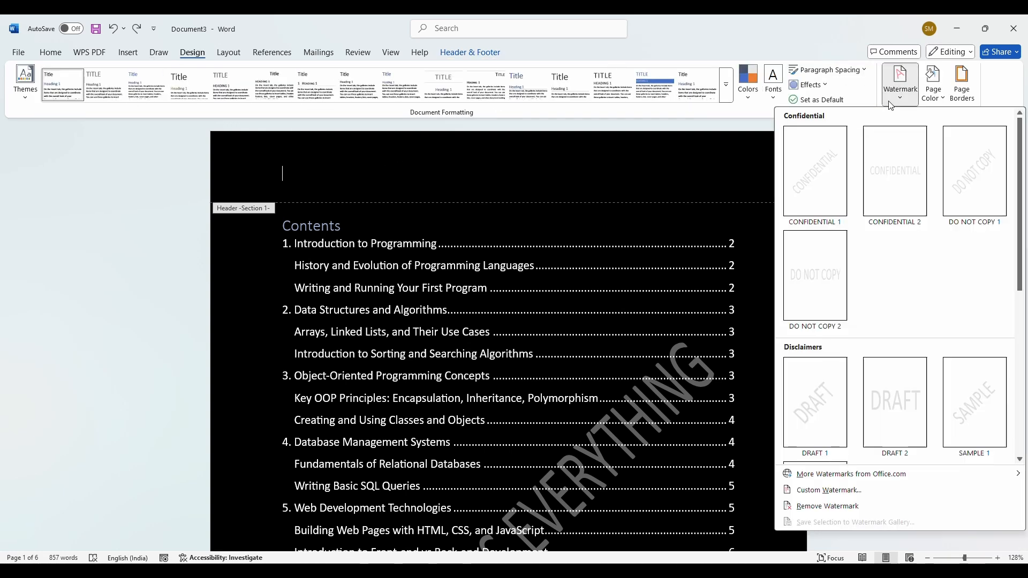
{"action": "left_click", "coordinate": [835, 506]}
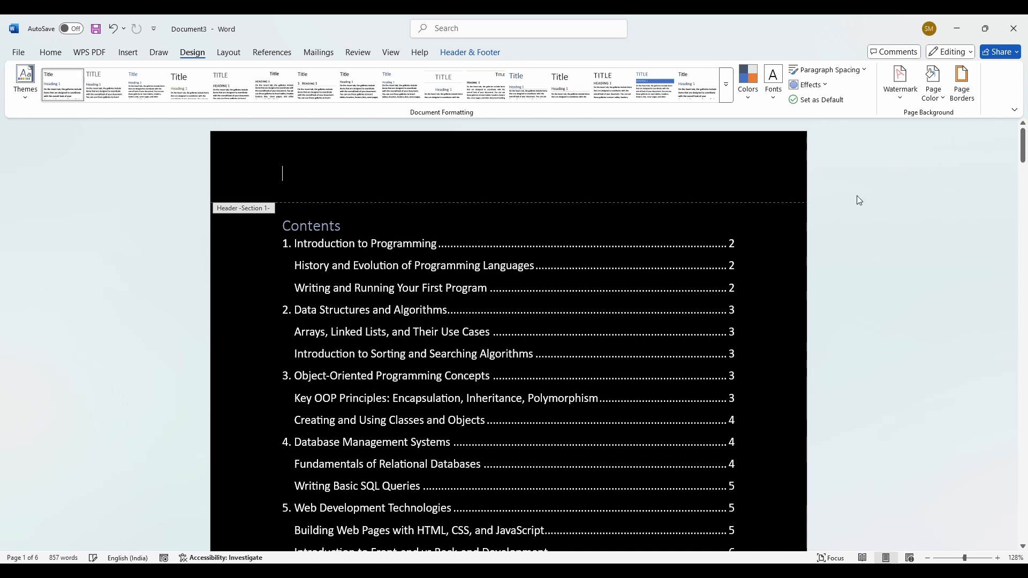
- Apply the CONFIDENTIAL 1 watermark from the Section 1 header and check the Section 2 page
{"action": "left_click", "coordinate": [897, 103]}
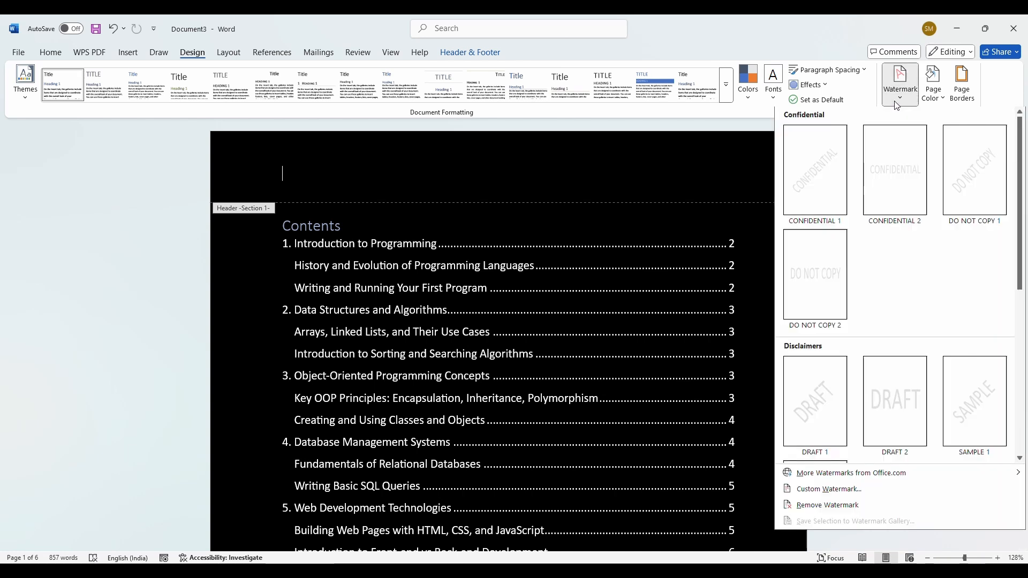
{"action": "left_click", "coordinate": [834, 196]}
{"action": "scroll", "coordinate": [830, 277], "scroll_direction": "down", "scroll_amount": 10}
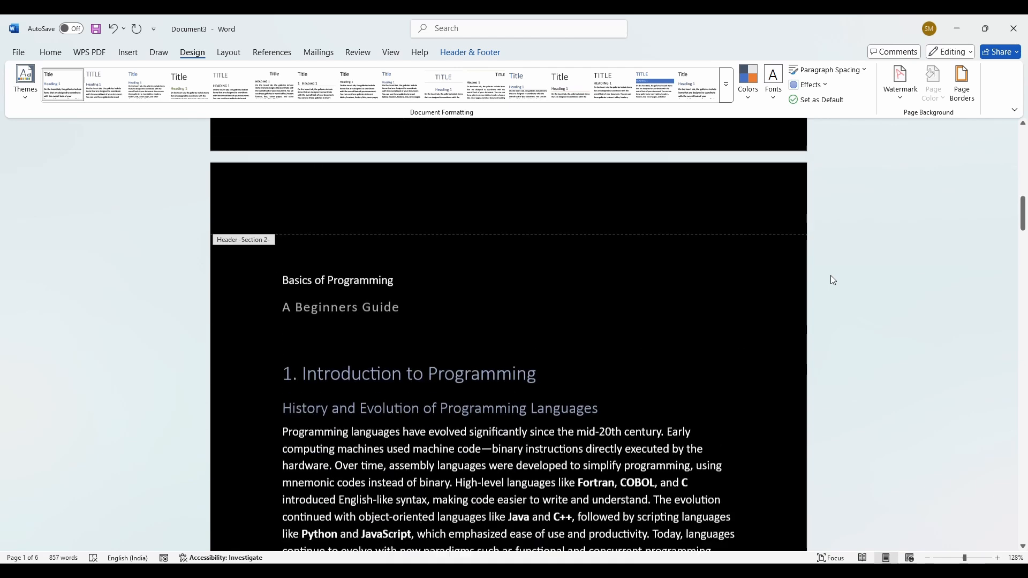
- Check the Section 2 page and remove the CONFIDENTIAL watermark from Section 1 on the contents page
{"action": "scroll", "coordinate": [830, 277], "scroll_direction": "down", "scroll_amount": 5}
{"action": "scroll", "coordinate": [831, 277], "scroll_direction": "up", "scroll_amount": 10}
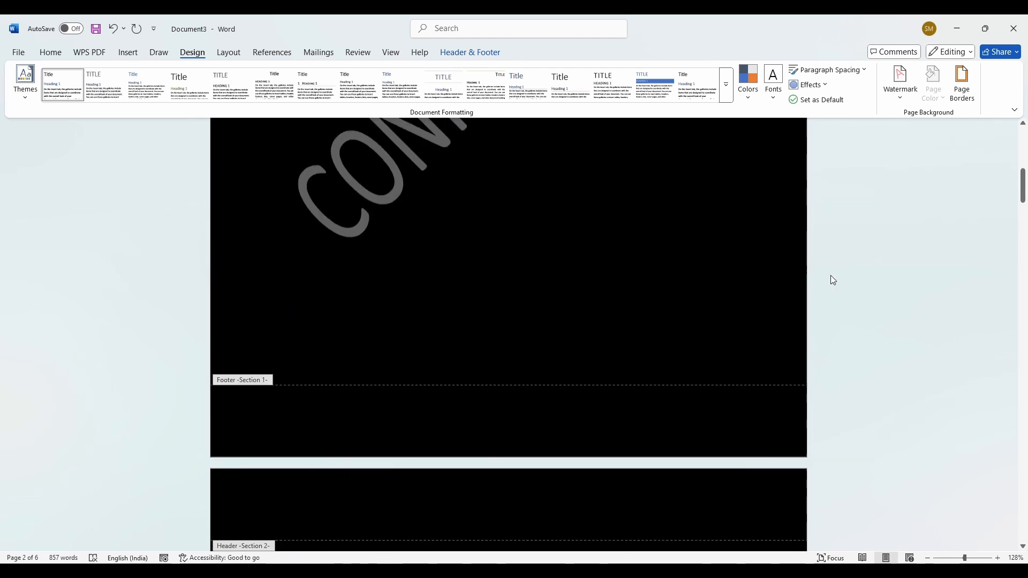
{"action": "scroll", "coordinate": [831, 279], "scroll_direction": "up", "scroll_amount": 4}
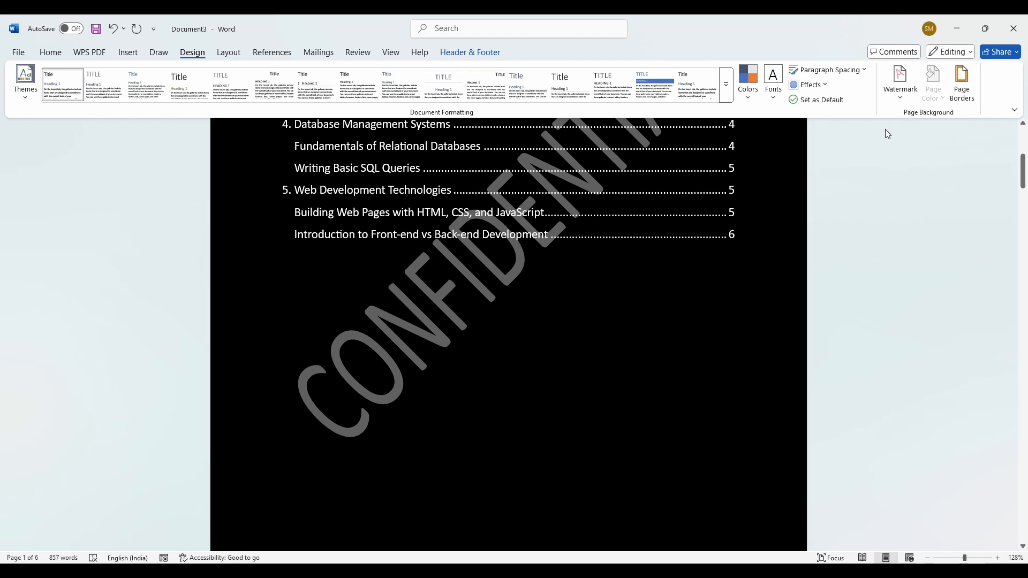
{"action": "left_click", "coordinate": [899, 99]}
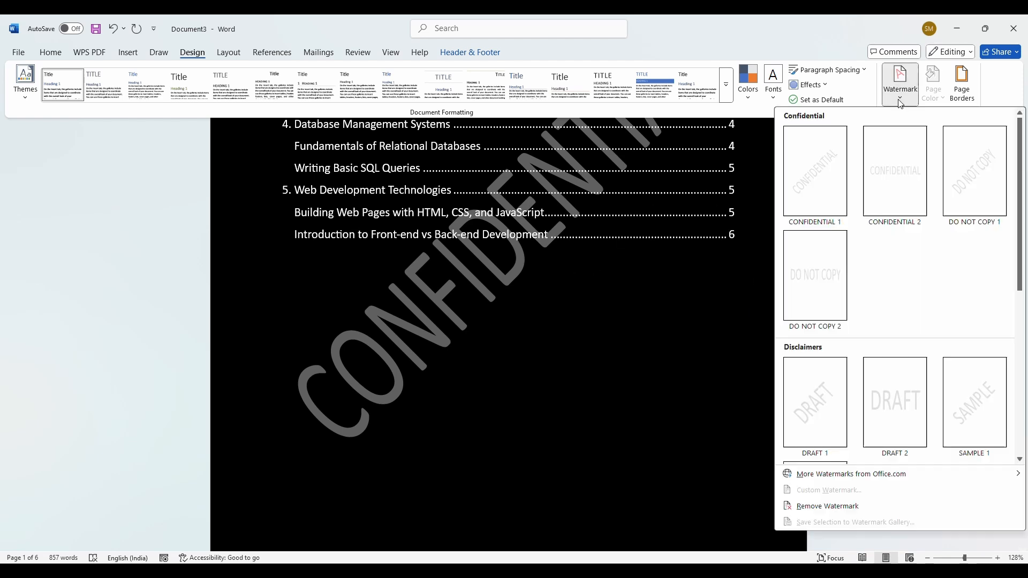
{"action": "left_click", "coordinate": [827, 507]}
- Leave header editing on the Basics of Programming page and apply the CONFIDENTIAL 1 watermark from the document body
{"action": "scroll", "coordinate": [691, 419], "scroll_direction": "down", "scroll_amount": 5}
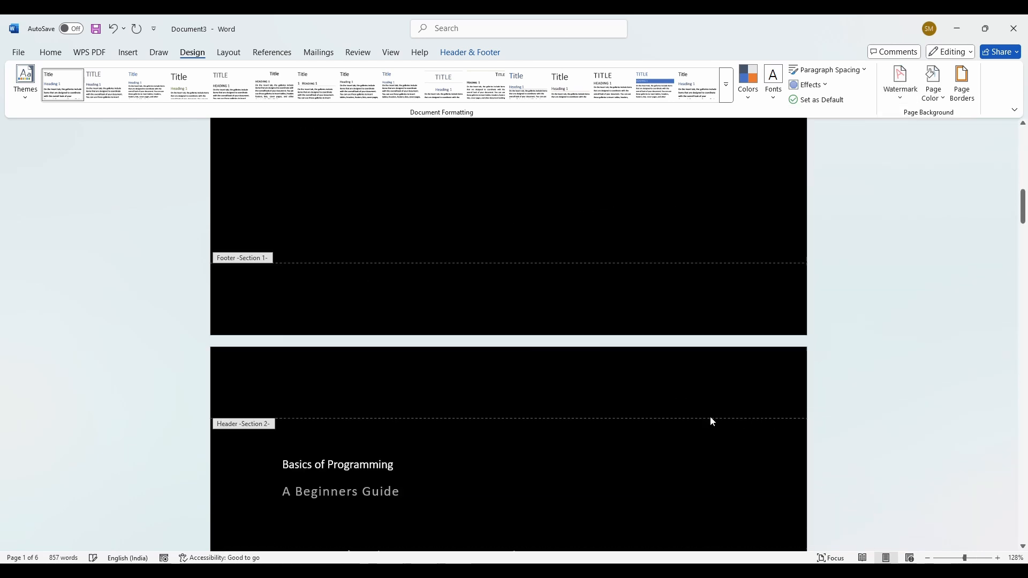
{"action": "scroll", "coordinate": [710, 417], "scroll_direction": "down", "scroll_amount": 6}
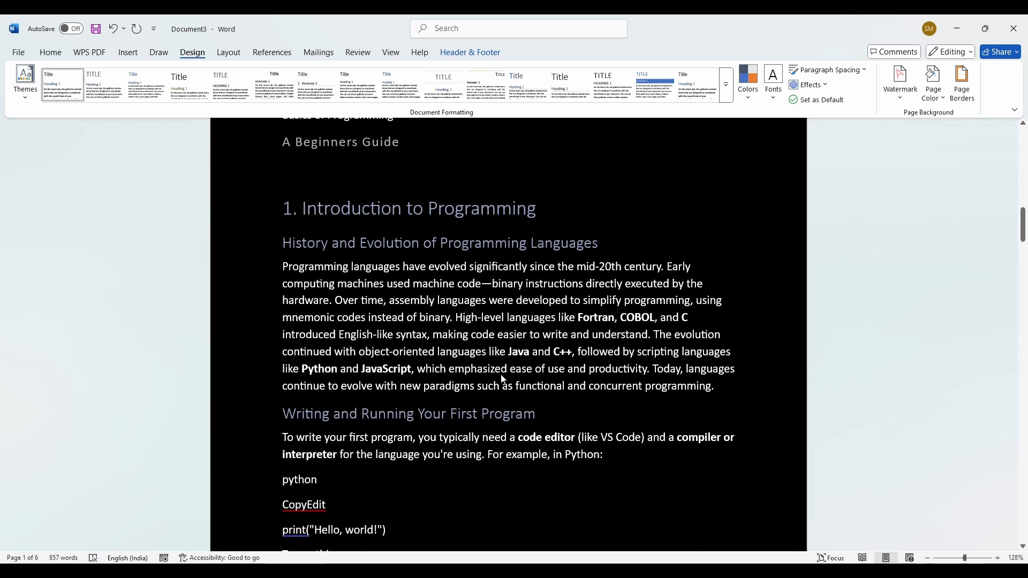
{"action": "double_click", "coordinate": [499, 359]}
{"action": "left_click", "coordinate": [900, 83]}
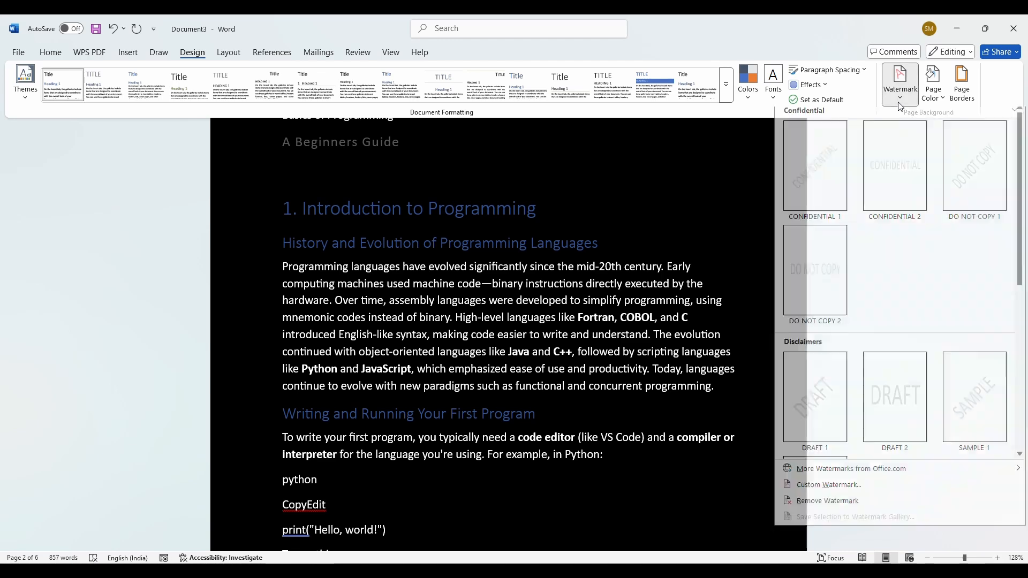
{"action": "left_click", "coordinate": [814, 177]}
{"action": "scroll", "coordinate": [749, 324], "scroll_direction": "down", "scroll_amount": 1}
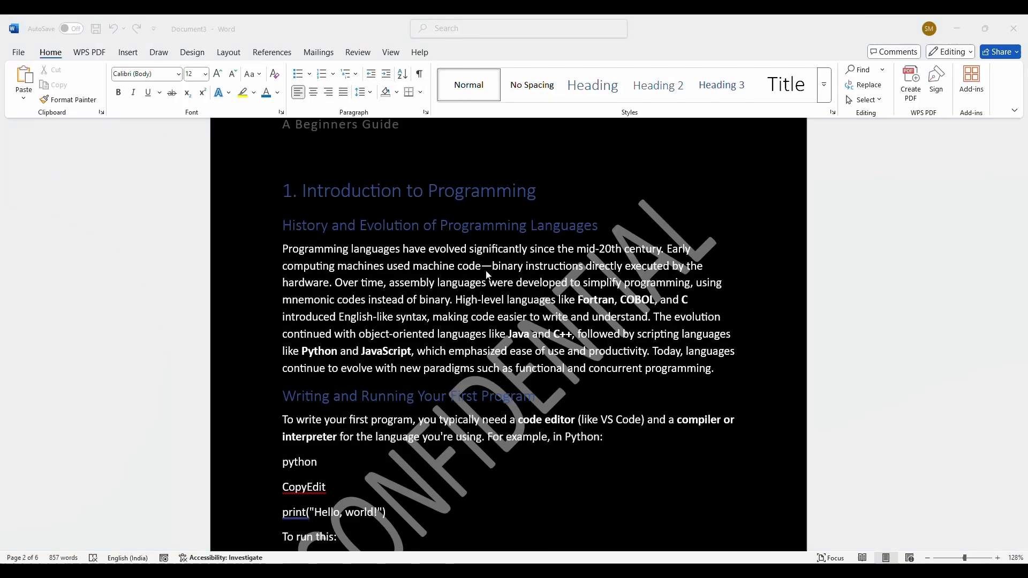
{"action": "scroll", "coordinate": [486, 274], "scroll_direction": "up", "scroll_amount": 4}
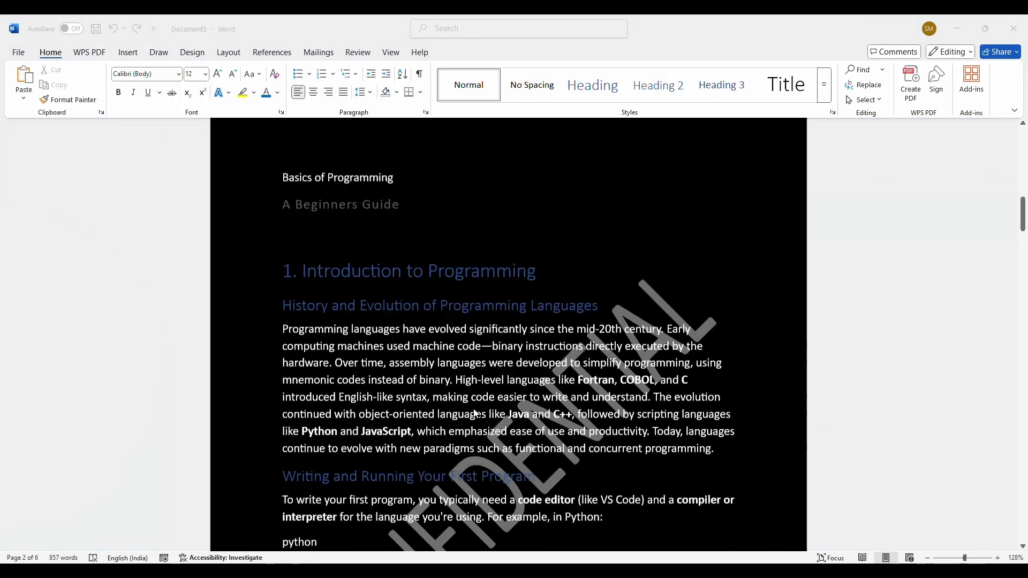
{"action": "scroll", "coordinate": [466, 383], "scroll_direction": "down", "scroll_amount": 7}
- Examine the next-page section break below the contents list, the Section 1 footer, the Section 2 header and the watermark on both pages
{"action": "scroll", "coordinate": [567, 408], "scroll_direction": "down", "scroll_amount": 10}
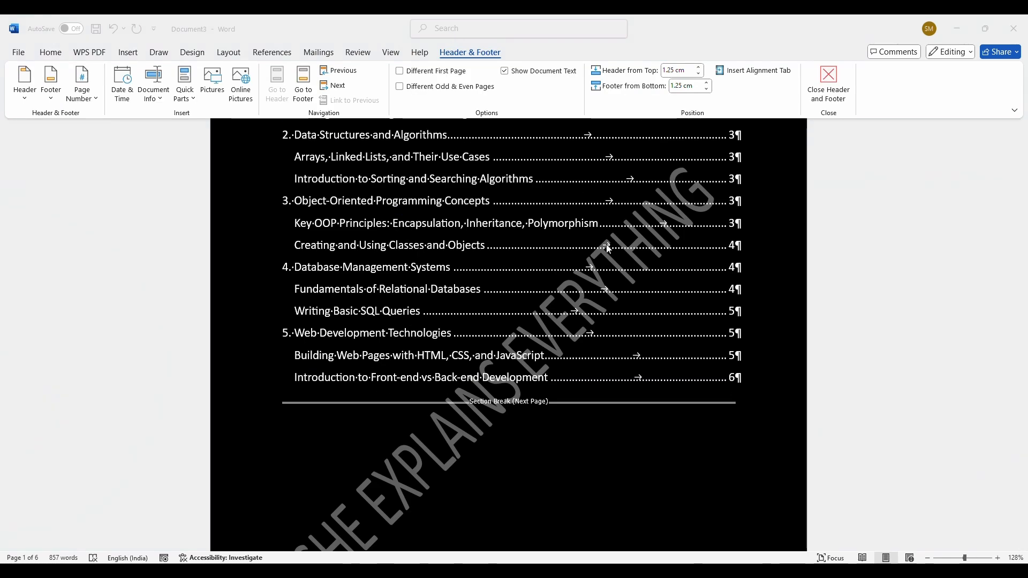
{"action": "scroll", "coordinate": [734, 332], "scroll_direction": "down", "scroll_amount": 2}
{"action": "scroll", "coordinate": [733, 332], "scroll_direction": "down", "scroll_amount": 6}
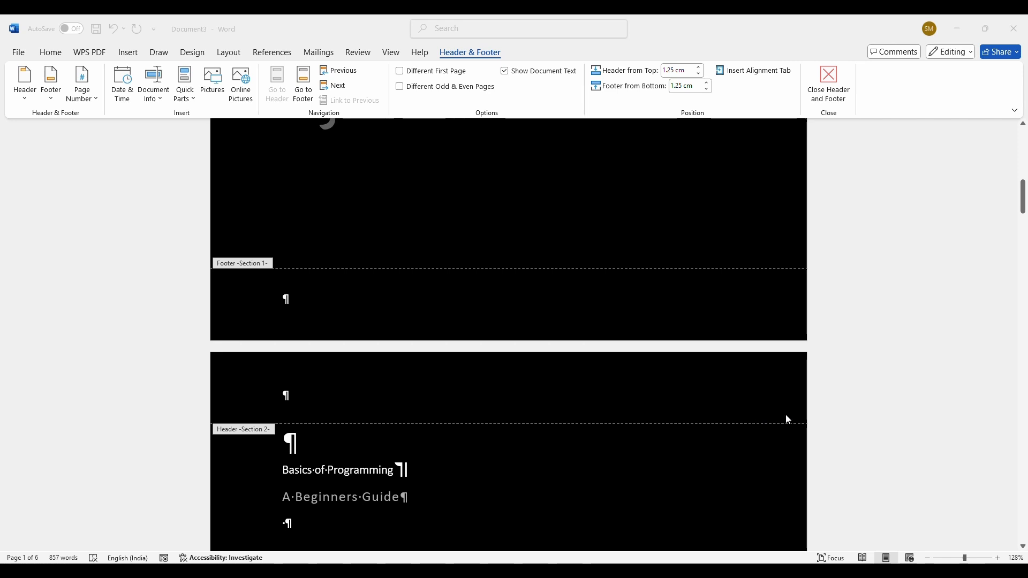
{"action": "scroll", "coordinate": [743, 433], "scroll_direction": "down", "scroll_amount": 8}
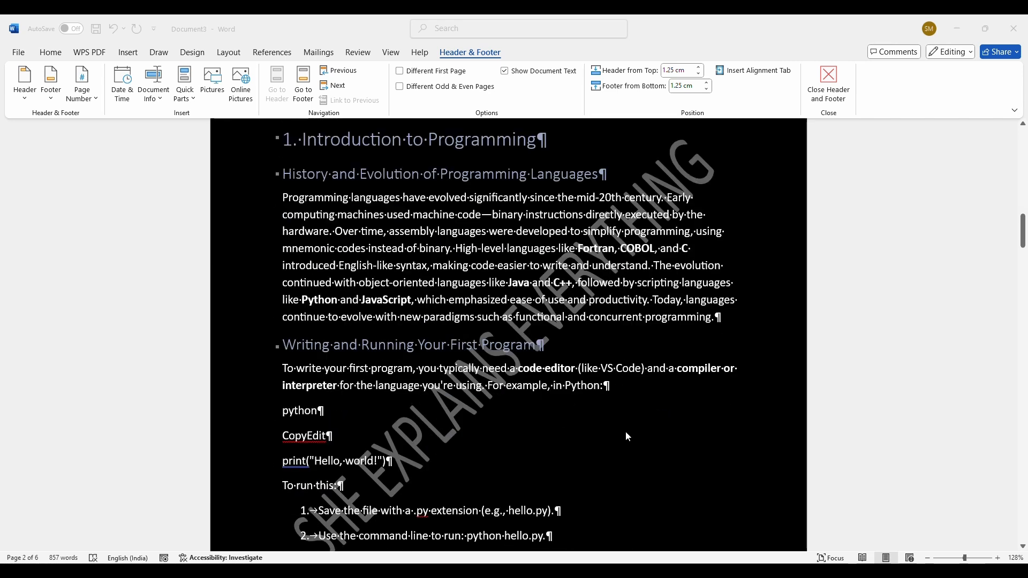
{"action": "scroll", "coordinate": [626, 432], "scroll_direction": "up", "scroll_amount": 8}
{"action": "scroll", "coordinate": [625, 431], "scroll_direction": "up", "scroll_amount": 8}
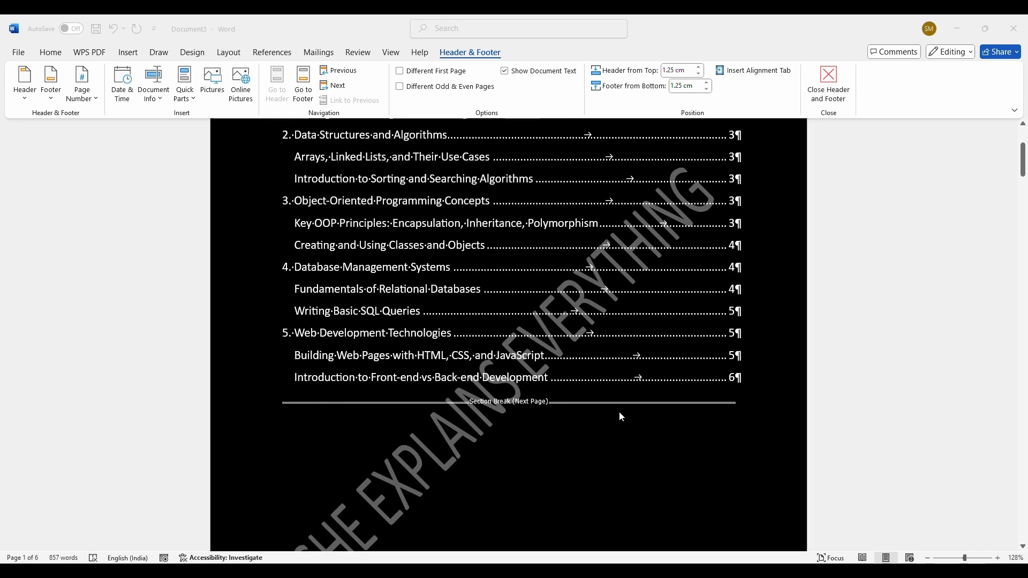
{"action": "scroll", "coordinate": [485, 503], "scroll_direction": "down", "scroll_amount": 5}
{"action": "scroll", "coordinate": [486, 505], "scroll_direction": "down", "scroll_amount": 8}
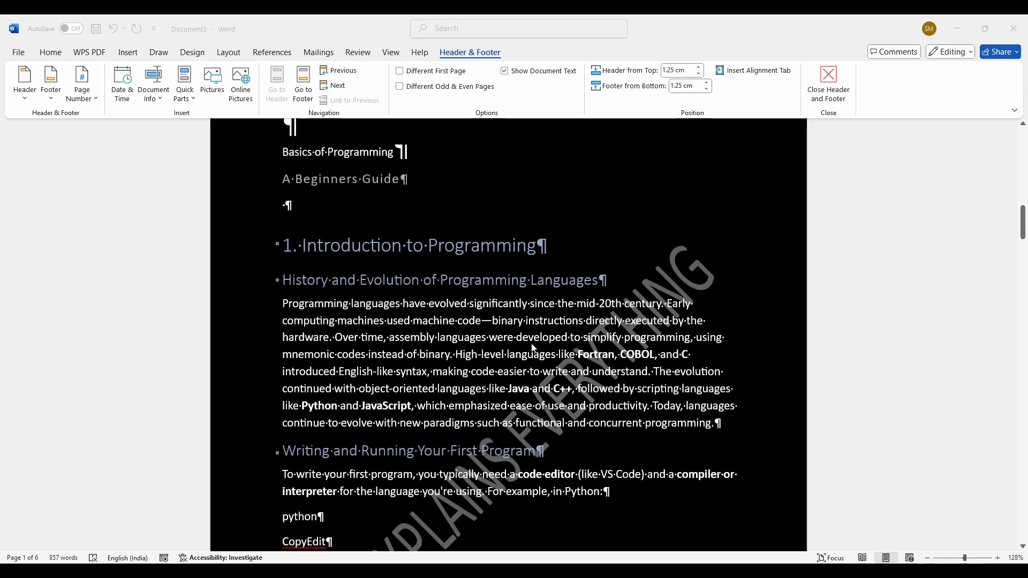
{"action": "scroll", "coordinate": [570, 408], "scroll_direction": "up", "scroll_amount": 8}
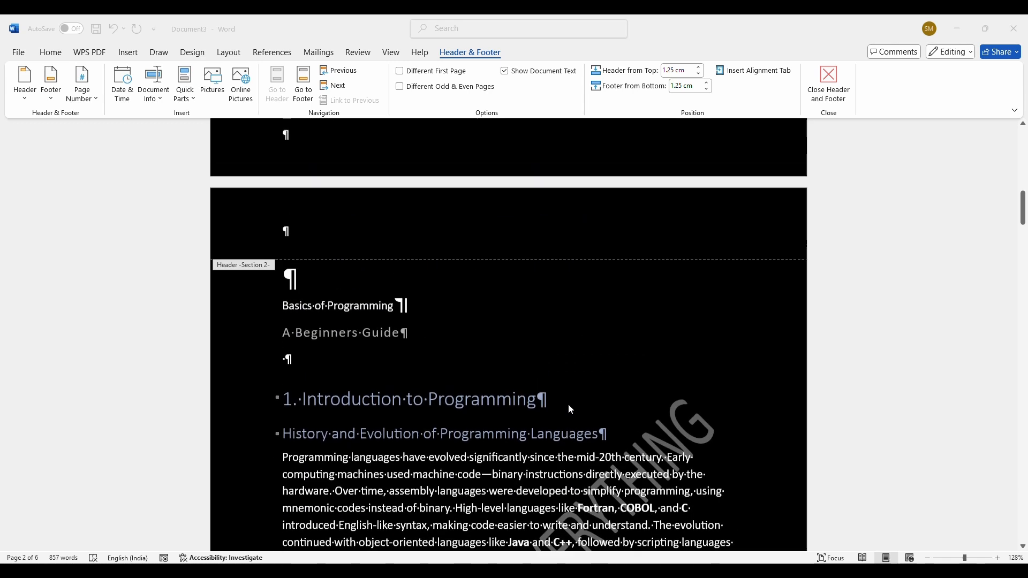
{"action": "scroll", "coordinate": [569, 409], "scroll_direction": "up", "scroll_amount": 5}
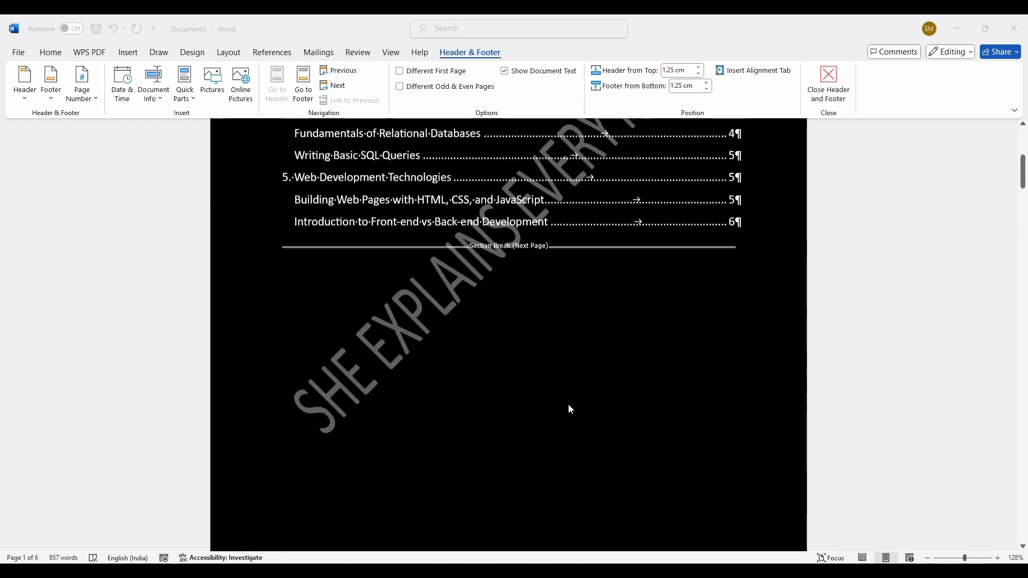
{"action": "scroll", "coordinate": [223, 446], "scroll_direction": "down", "scroll_amount": 3}
{"action": "scroll", "coordinate": [225, 452], "scroll_direction": "down", "scroll_amount": 3}
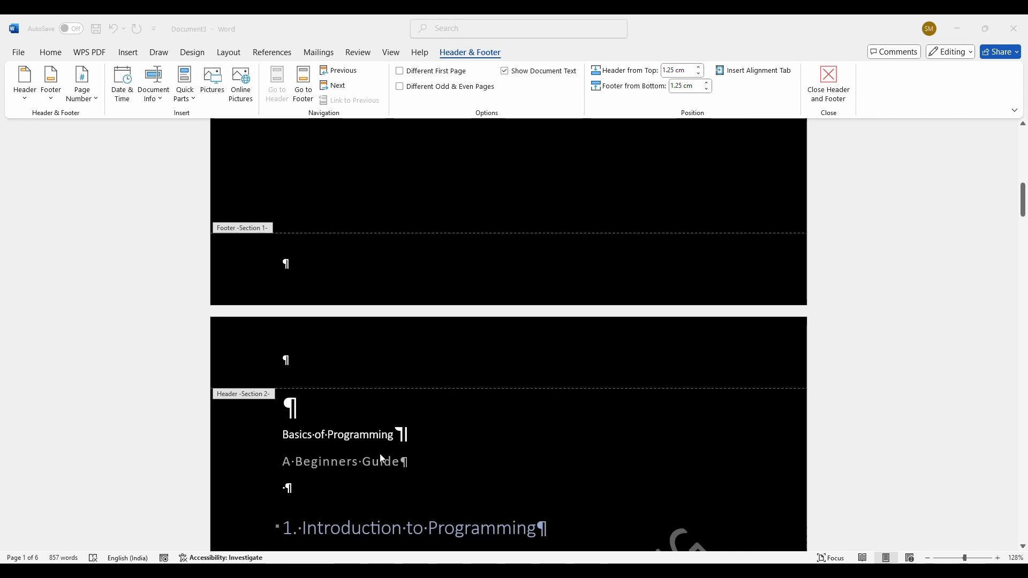
{"action": "scroll", "coordinate": [718, 473], "scroll_direction": "up", "scroll_amount": 5}
{"action": "scroll", "coordinate": [710, 473], "scroll_direction": "up", "scroll_amount": 5}
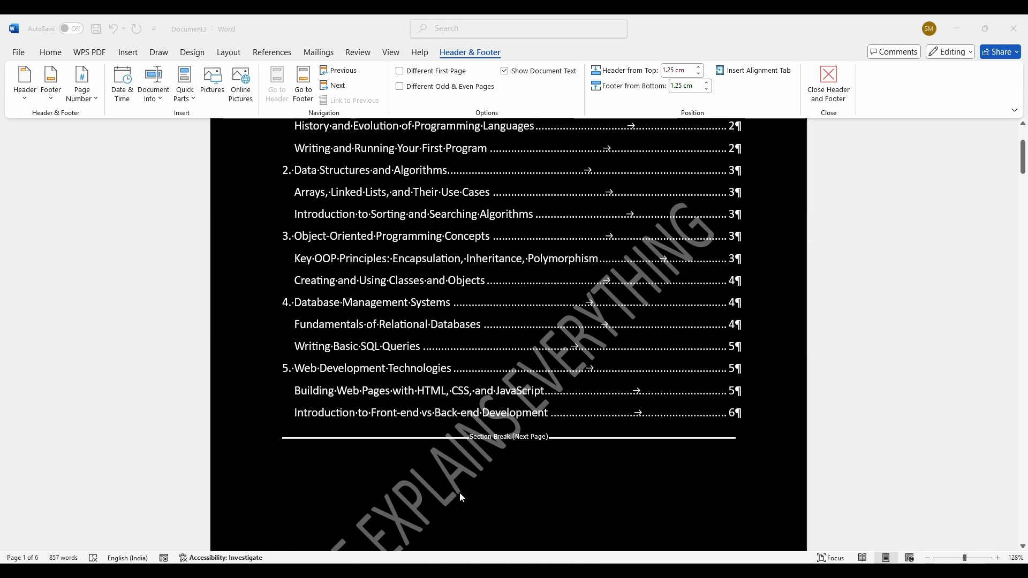
{"action": "scroll", "coordinate": [783, 401], "scroll_direction": "down", "scroll_amount": 3}
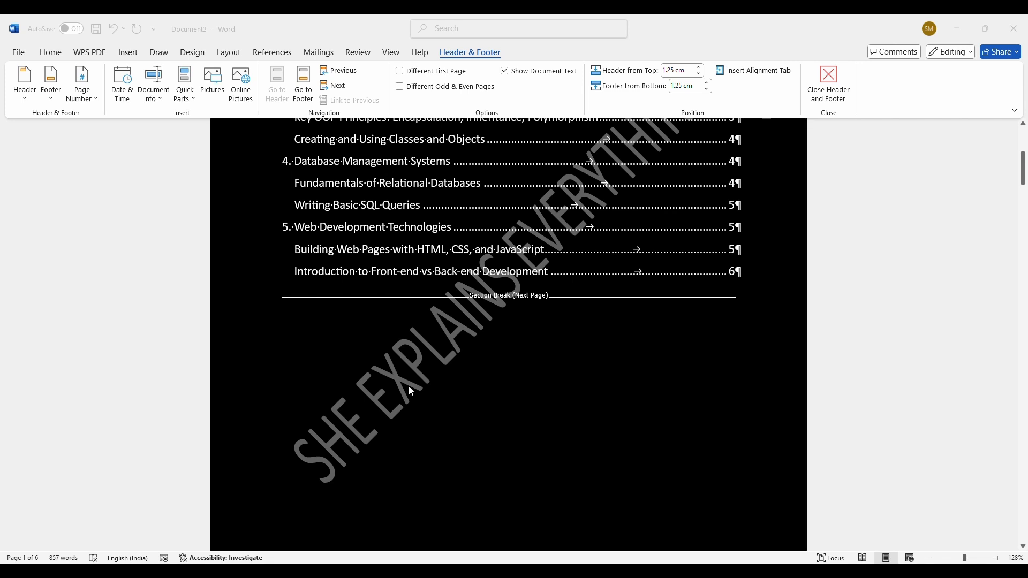
{"action": "scroll", "coordinate": [760, 490], "scroll_direction": "down", "scroll_amount": 5}
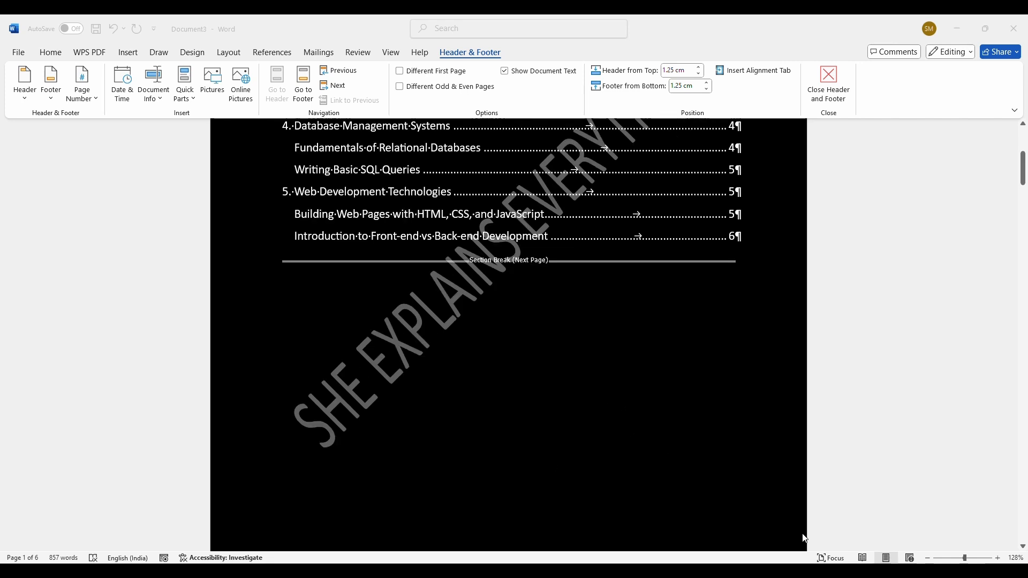
{"action": "scroll", "coordinate": [760, 490], "scroll_direction": "down", "scroll_amount": 2}
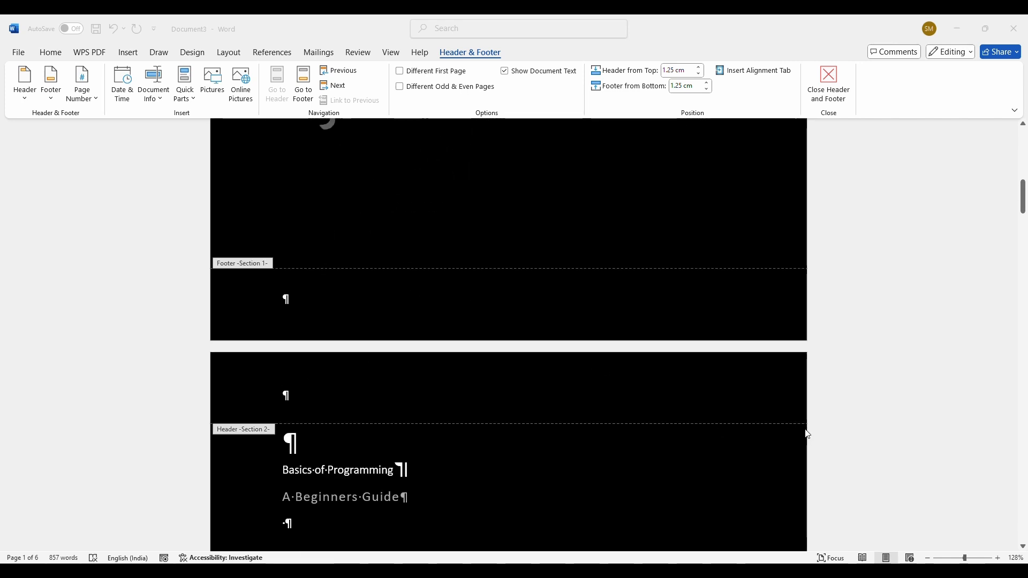
{"action": "scroll", "coordinate": [408, 326], "scroll_direction": "up", "scroll_amount": 4}
{"action": "scroll", "coordinate": [338, 319], "scroll_direction": "up", "scroll_amount": 2}
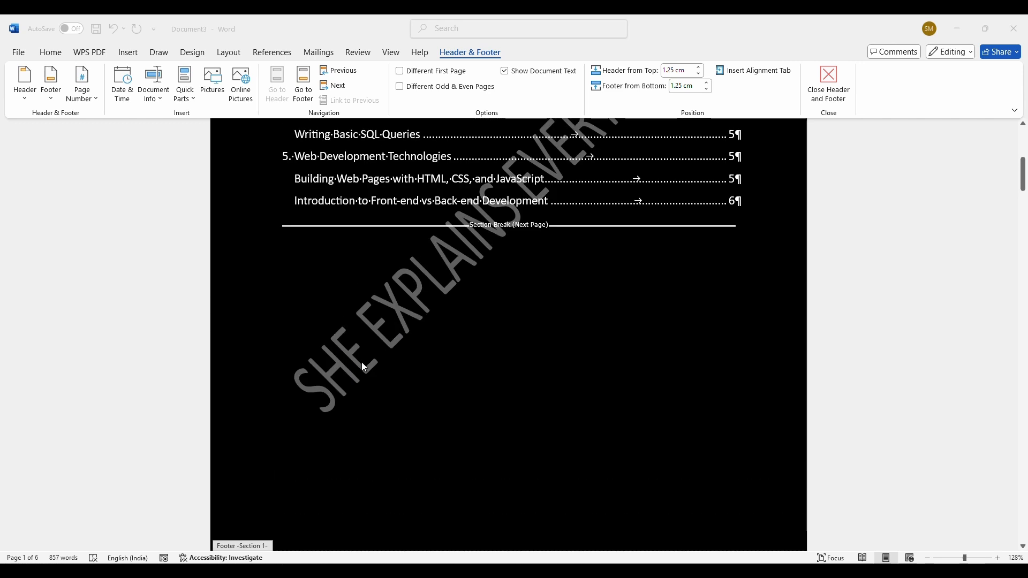
{"action": "double_click", "coordinate": [362, 362]}
{"action": "double_click", "coordinate": [362, 364]}
{"action": "scroll", "coordinate": [361, 364], "scroll_direction": "up", "scroll_amount": 4}
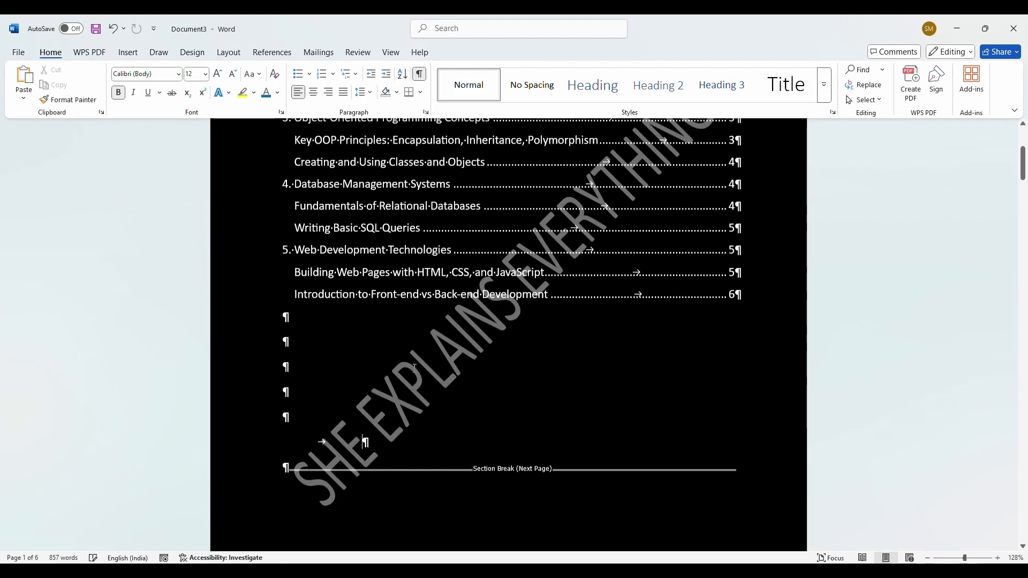
{"action": "double_click", "coordinate": [465, 416]}
{"action": "left_click", "coordinate": [467, 365]}
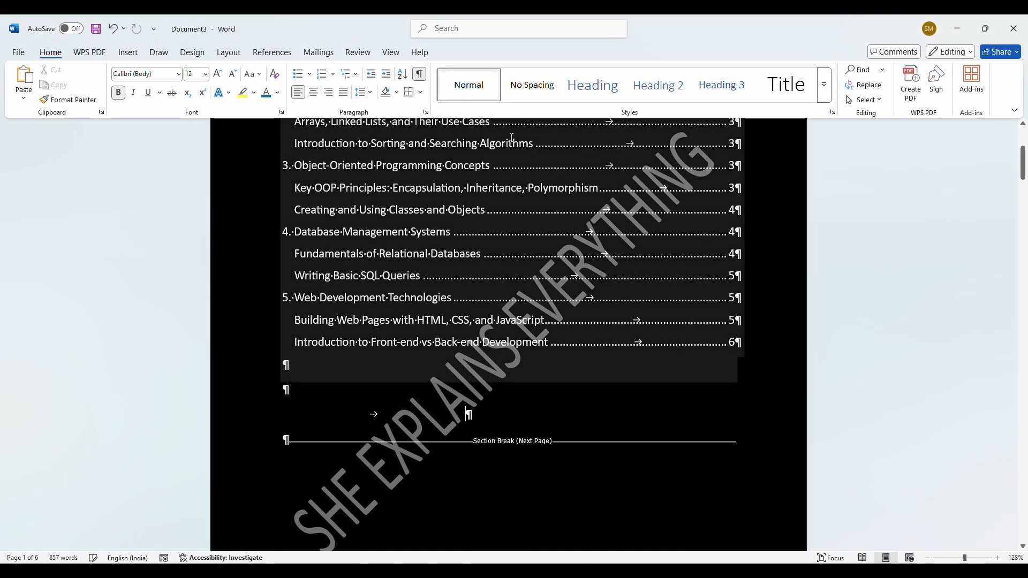
- Return to the document body and open the Section 1 footer at the end of the contents page
{"action": "scroll", "coordinate": [329, 417], "scroll_direction": "down", "scroll_amount": 1}
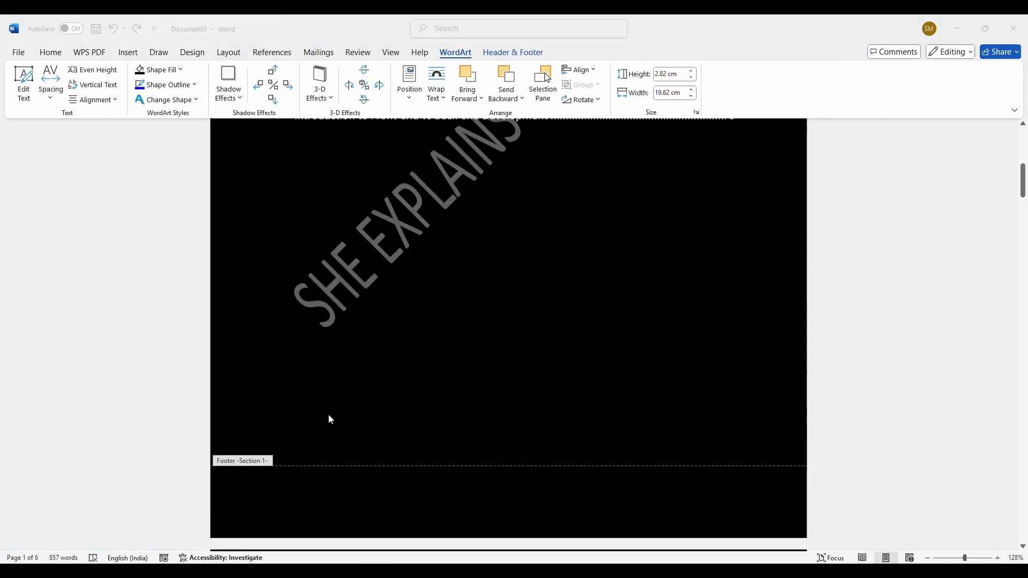
{"action": "scroll", "coordinate": [340, 364], "scroll_direction": "up", "scroll_amount": 1}
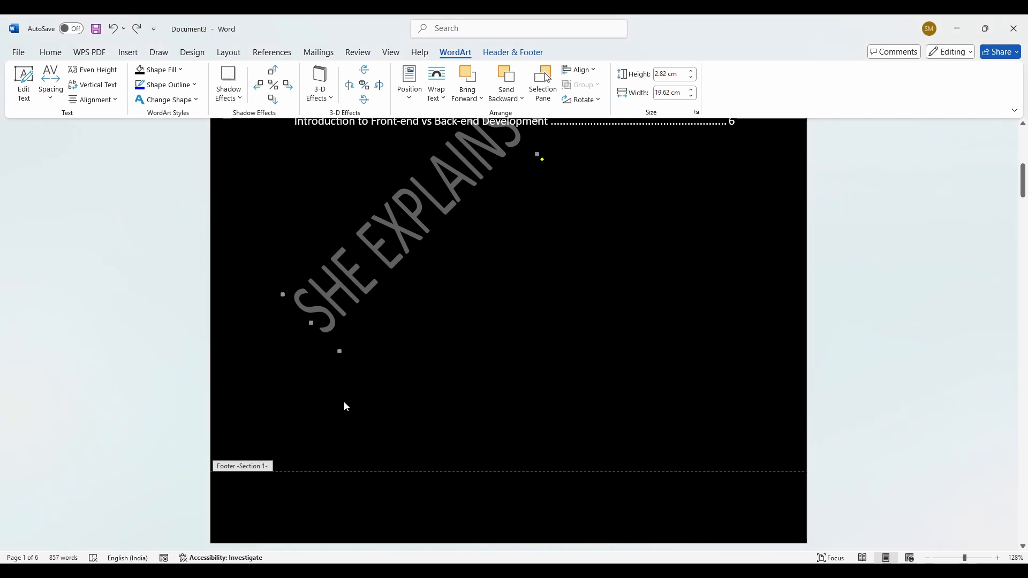
{"action": "double_click", "coordinate": [343, 401]}
{"action": "scroll", "coordinate": [338, 367], "scroll_direction": "down", "scroll_amount": 3}
{"action": "double_click", "coordinate": [255, 362]}
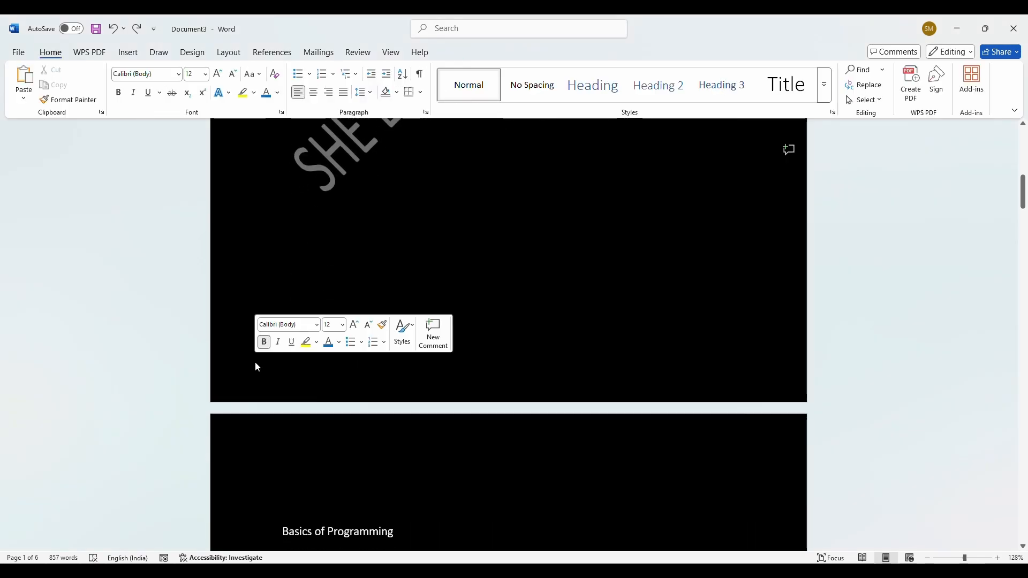
{"action": "scroll", "coordinate": [618, 286], "scroll_direction": "up", "scroll_amount": 4}
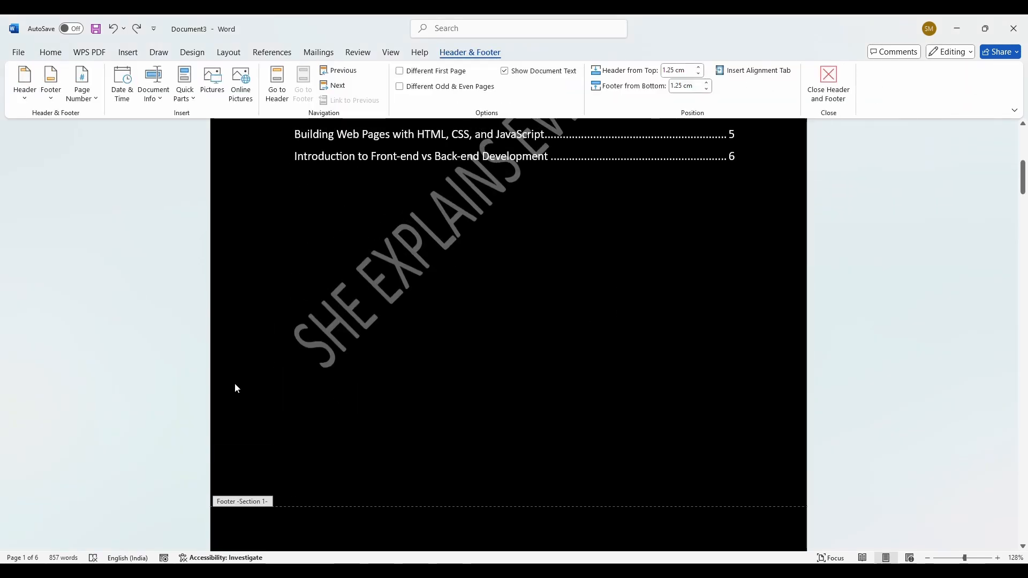
- Select the SHE EXPLAINS EVERYTHING watermark on the contents page, shift it slightly and delete it
{"action": "left_click", "coordinate": [326, 364]}
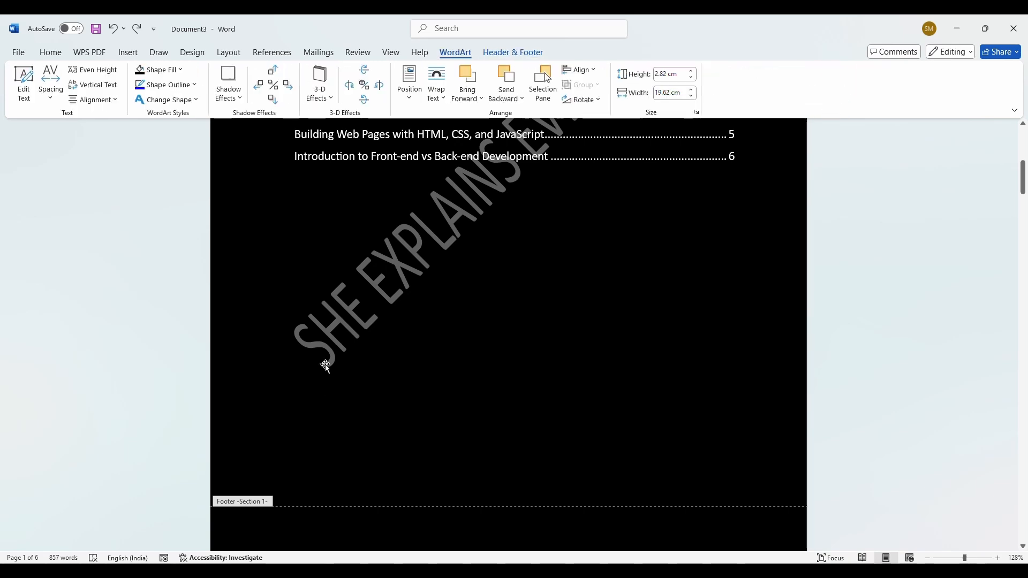
{"action": "left_click_drag", "start_coordinate": [326, 363], "coordinate": [329, 368]}
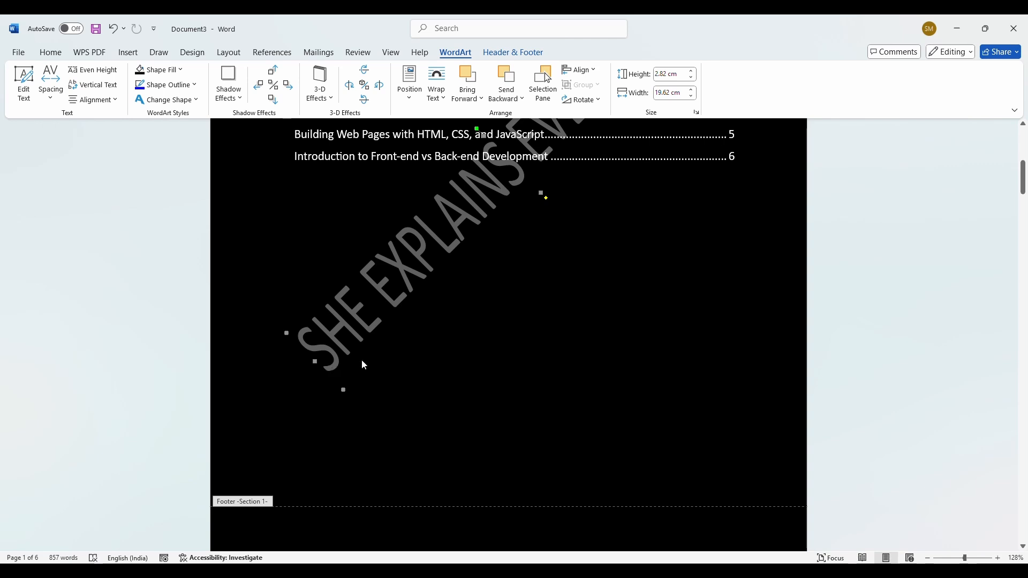
{"action": "scroll", "coordinate": [349, 384], "scroll_direction": "up", "scroll_amount": 2}
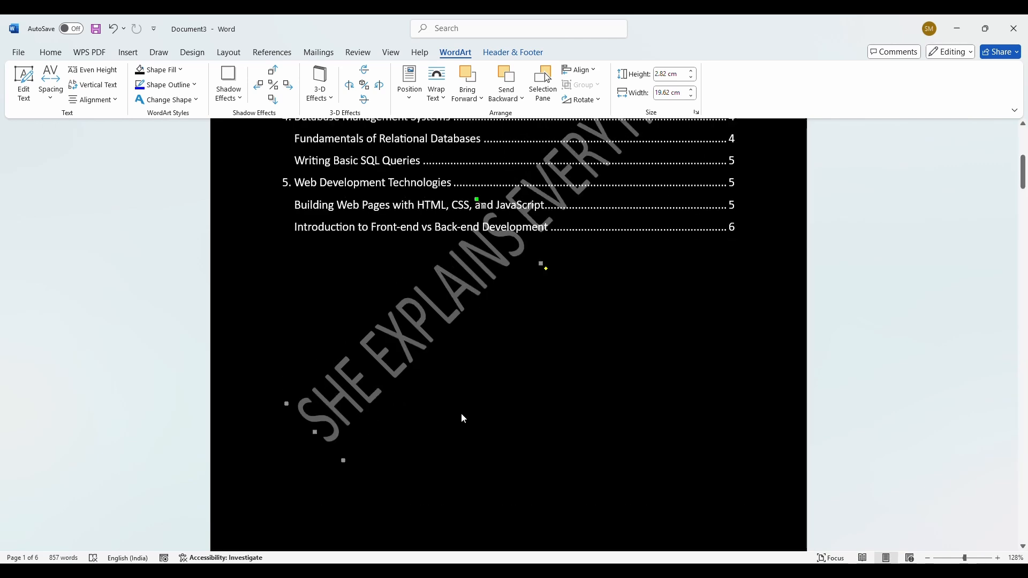
{"action": "key", "text": "Escape"}
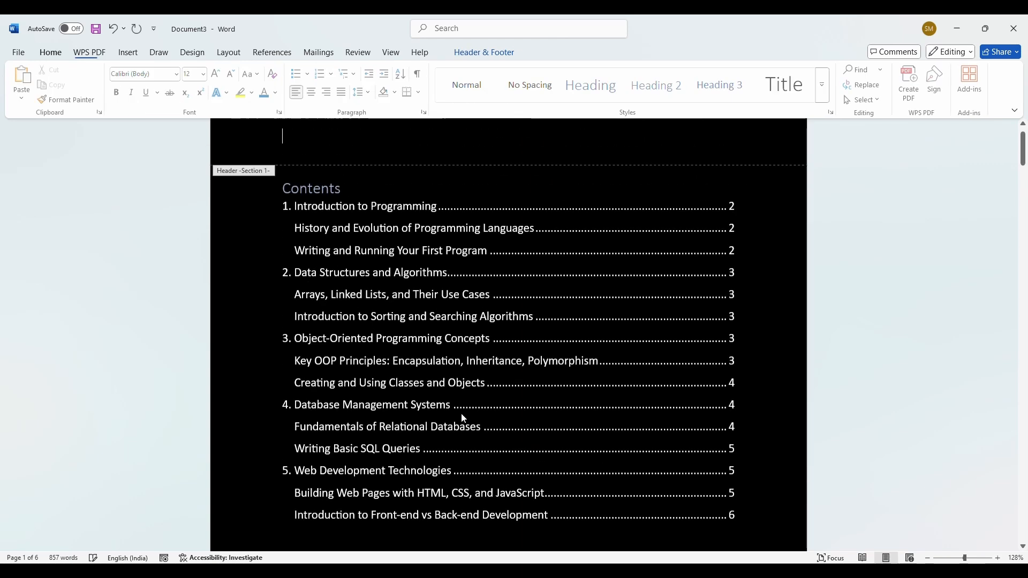
- Examine the watermarks on the pages following the contents page, through the web development code example
{"action": "scroll", "coordinate": [547, 382], "scroll_direction": "down", "scroll_amount": 4}
{"action": "scroll", "coordinate": [554, 393], "scroll_direction": "down", "scroll_amount": 15}
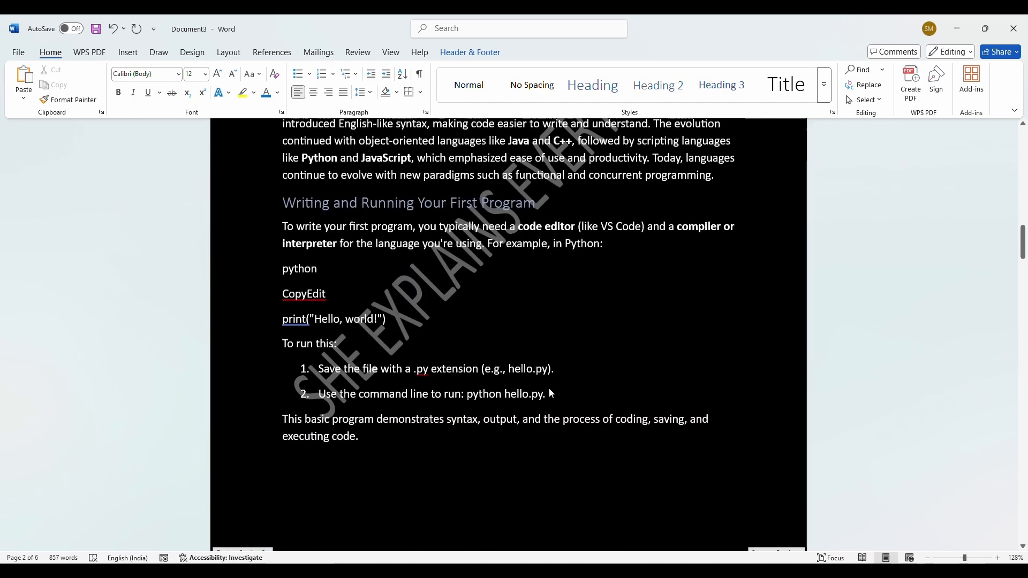
{"action": "scroll", "coordinate": [550, 392], "scroll_direction": "down", "scroll_amount": 12}
{"action": "scroll", "coordinate": [529, 392], "scroll_direction": "down", "scroll_amount": 15}
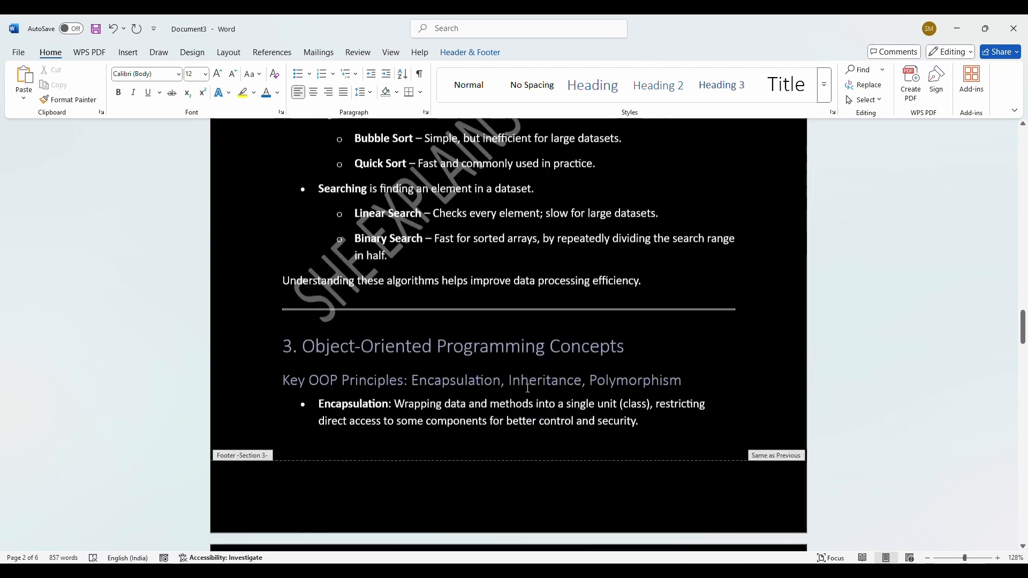
{"action": "scroll", "coordinate": [527, 389], "scroll_direction": "down", "scroll_amount": 15}
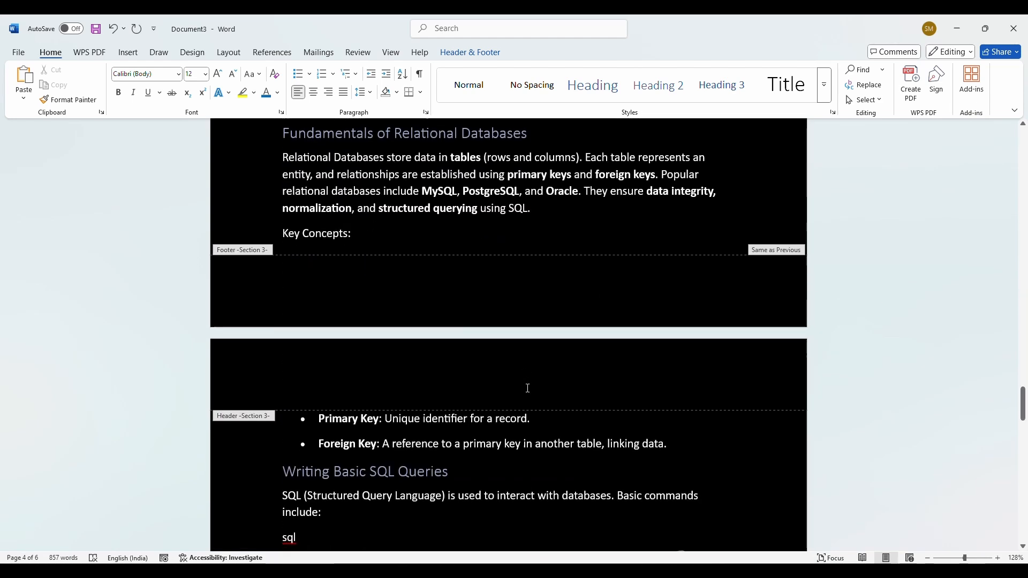
{"action": "scroll", "coordinate": [527, 388], "scroll_direction": "down", "scroll_amount": 9}
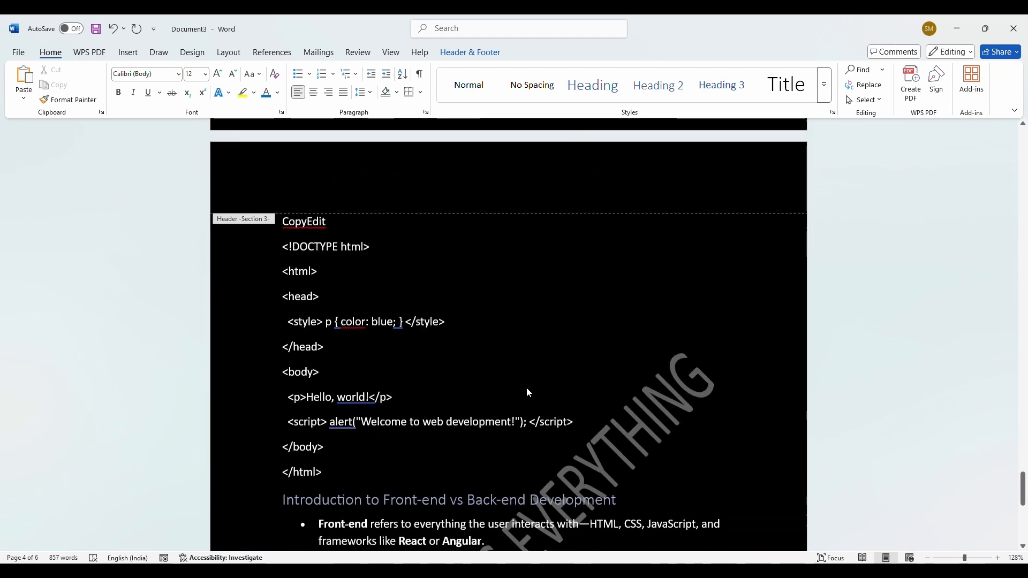
- Return to the contents page at the start of the document and reopen its Section 1 header
{"action": "scroll", "coordinate": [527, 388], "scroll_direction": "up", "scroll_amount": 13}
{"action": "scroll", "coordinate": [527, 389], "scroll_direction": "up", "scroll_amount": 20}
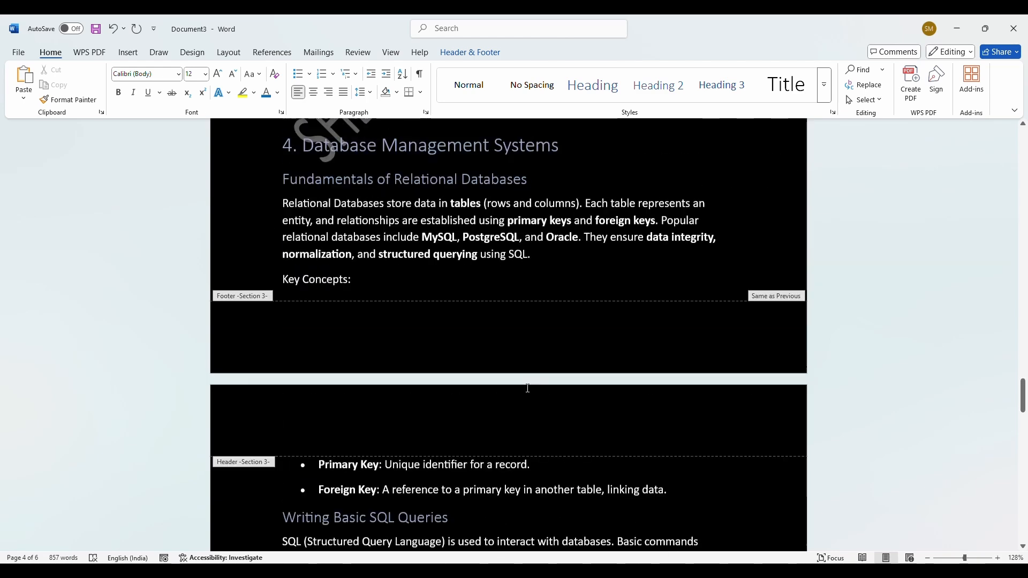
{"action": "scroll", "coordinate": [528, 388], "scroll_direction": "up", "scroll_amount": 20}
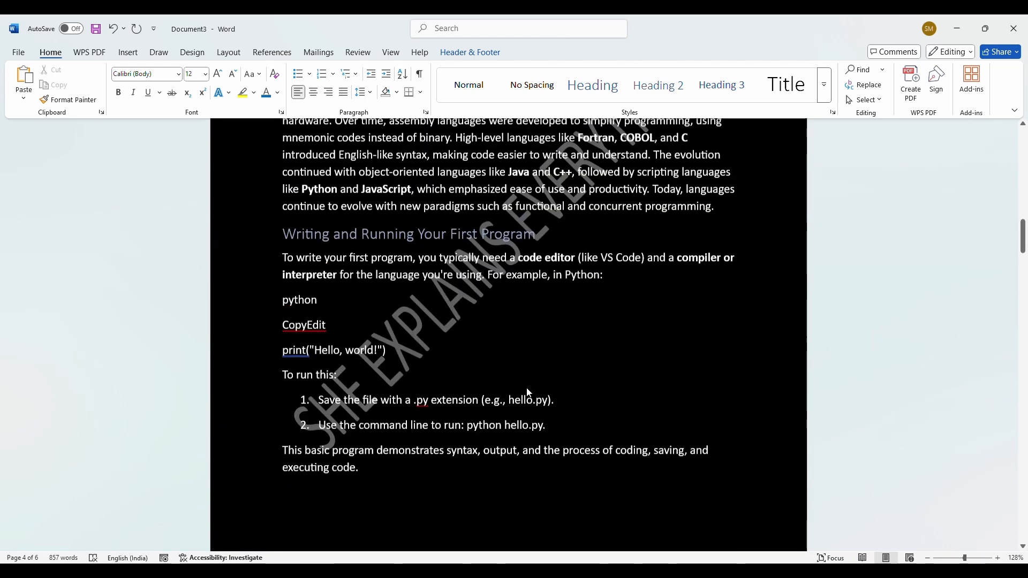
{"action": "scroll", "coordinate": [527, 392], "scroll_direction": "up", "scroll_amount": 10}
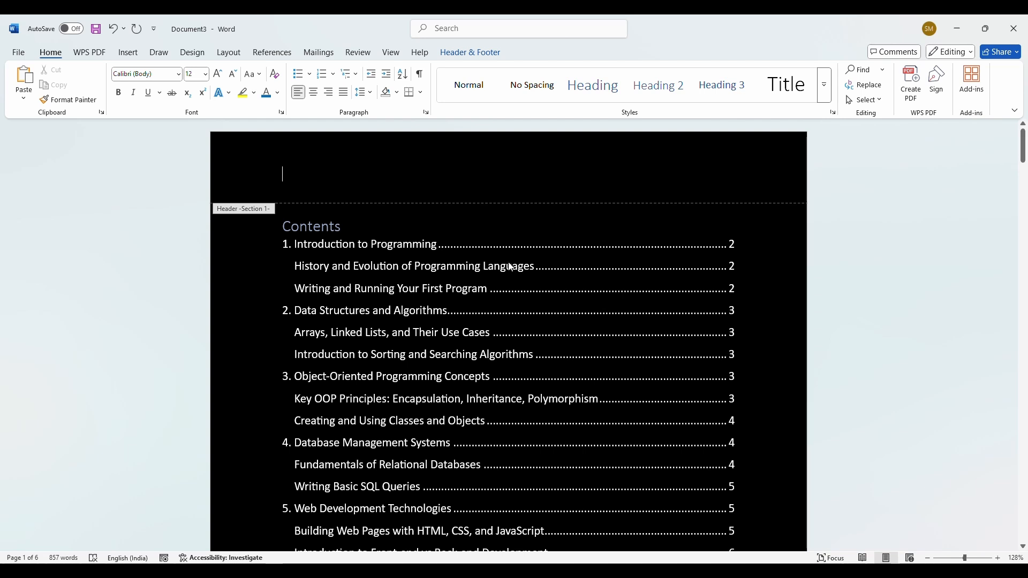
{"action": "left_click", "coordinate": [229, 52]}
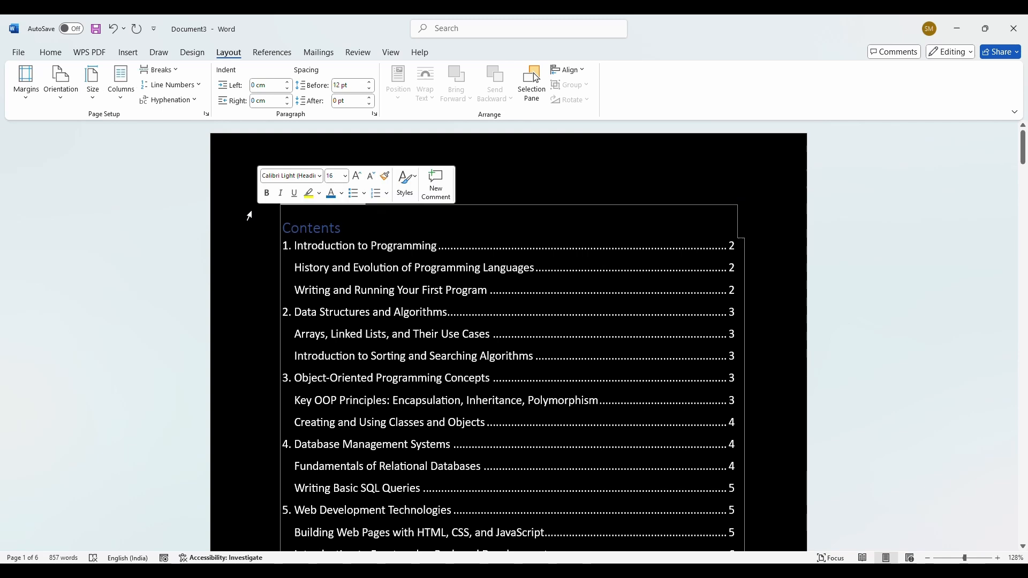
{"action": "double_click", "coordinate": [229, 185]}
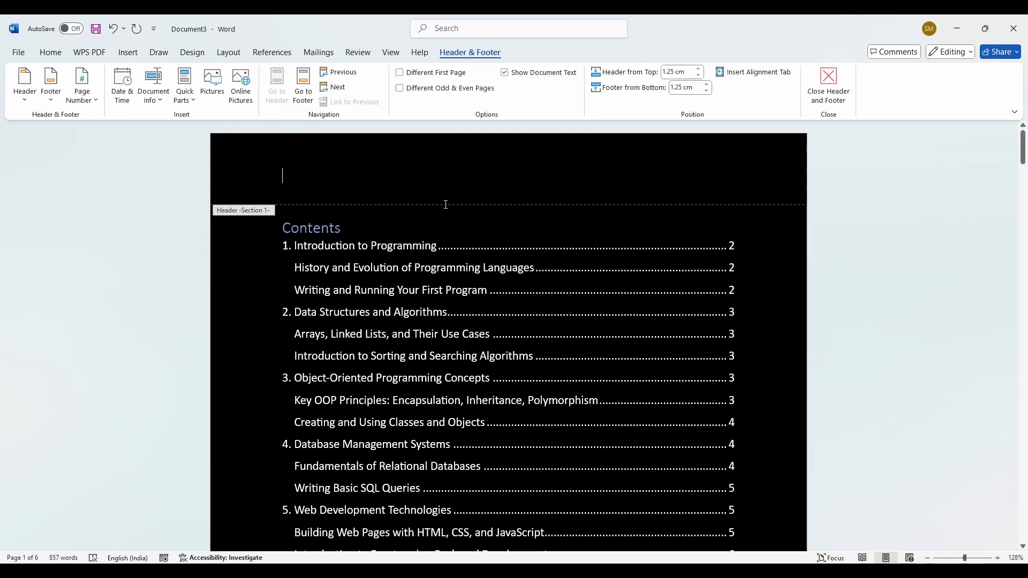
- Examine the contents page and the Section 2 page after it to compare their watermarks
{"action": "scroll", "coordinate": [442, 204], "scroll_direction": "down", "scroll_amount": 10}
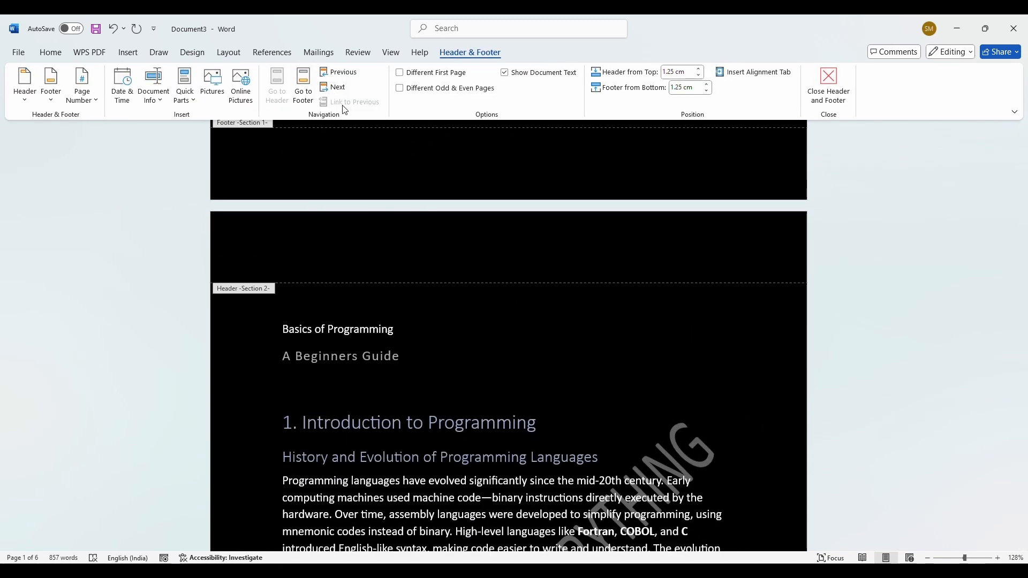
{"action": "scroll", "coordinate": [779, 286], "scroll_direction": "up", "scroll_amount": 10}
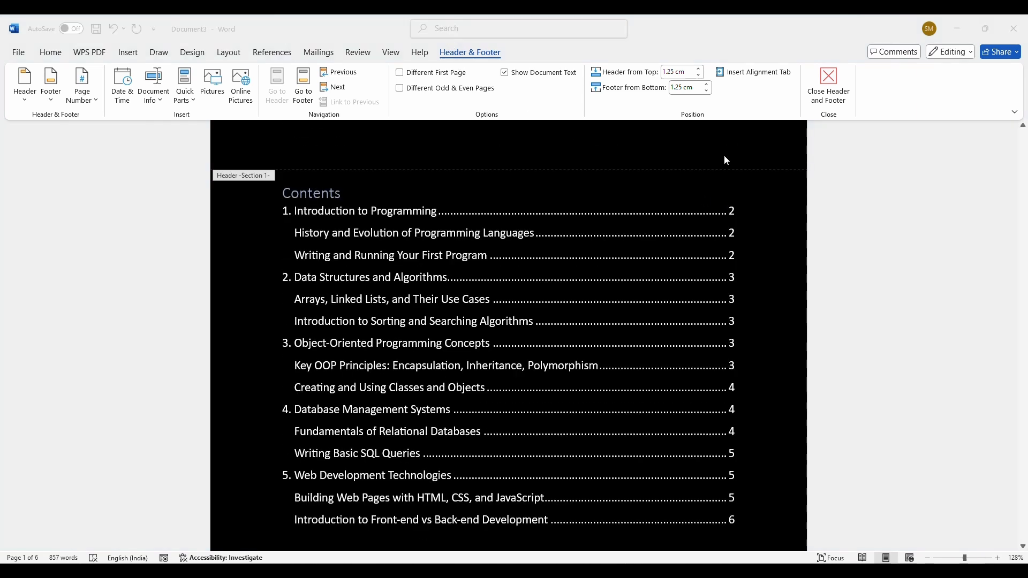
{"action": "scroll", "coordinate": [726, 161], "scroll_direction": "down", "scroll_amount": 3}
{"action": "scroll", "coordinate": [667, 397], "scroll_direction": "down", "scroll_amount": 4}
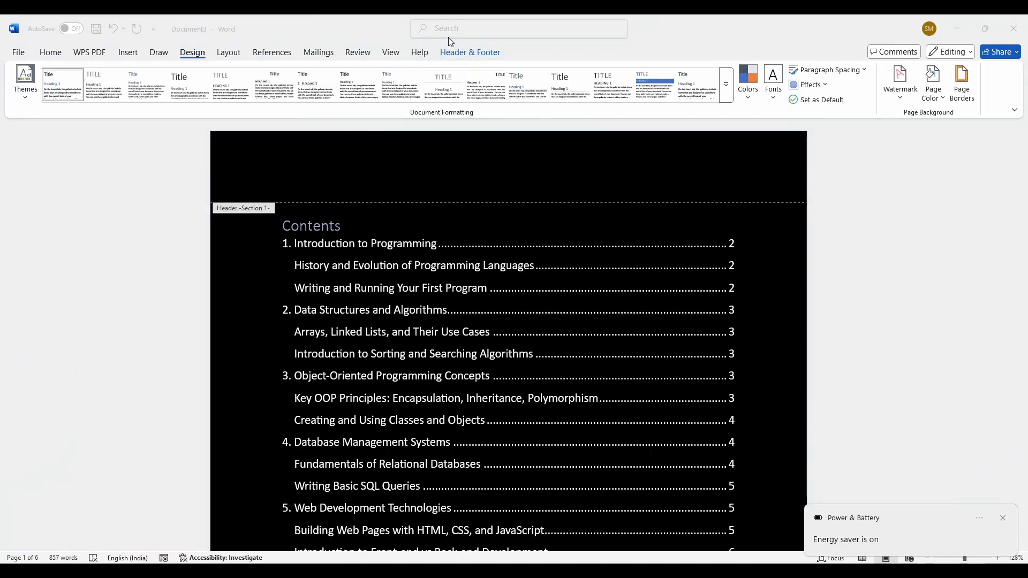
{"action": "scroll", "coordinate": [869, 332], "scroll_direction": "down", "scroll_amount": 10}
{"action": "scroll", "coordinate": [870, 336], "scroll_direction": "down", "scroll_amount": 10}
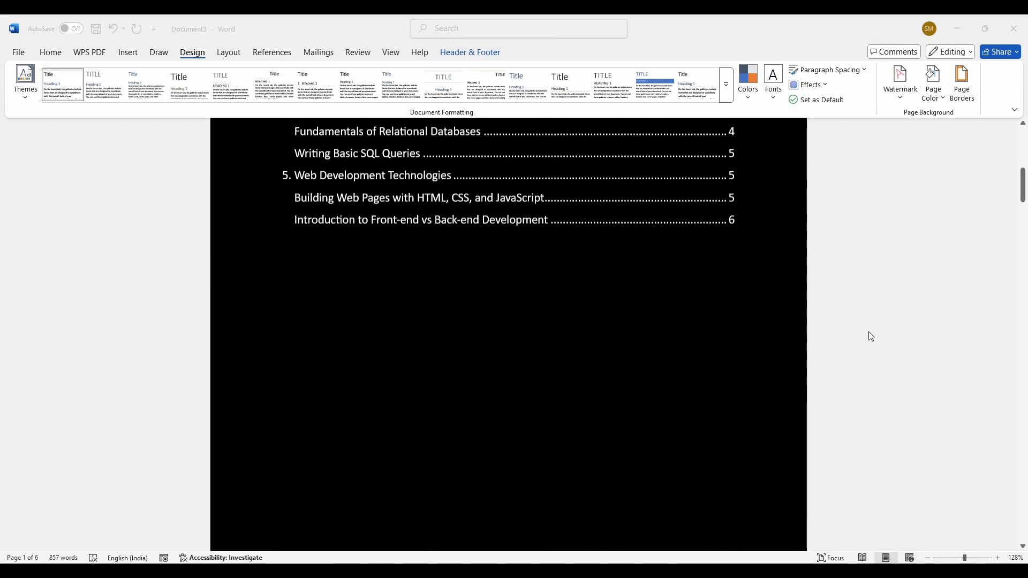
{"action": "scroll", "coordinate": [871, 336], "scroll_direction": "down", "scroll_amount": 3}
{"action": "scroll", "coordinate": [871, 337], "scroll_direction": "up", "scroll_amount": 12}
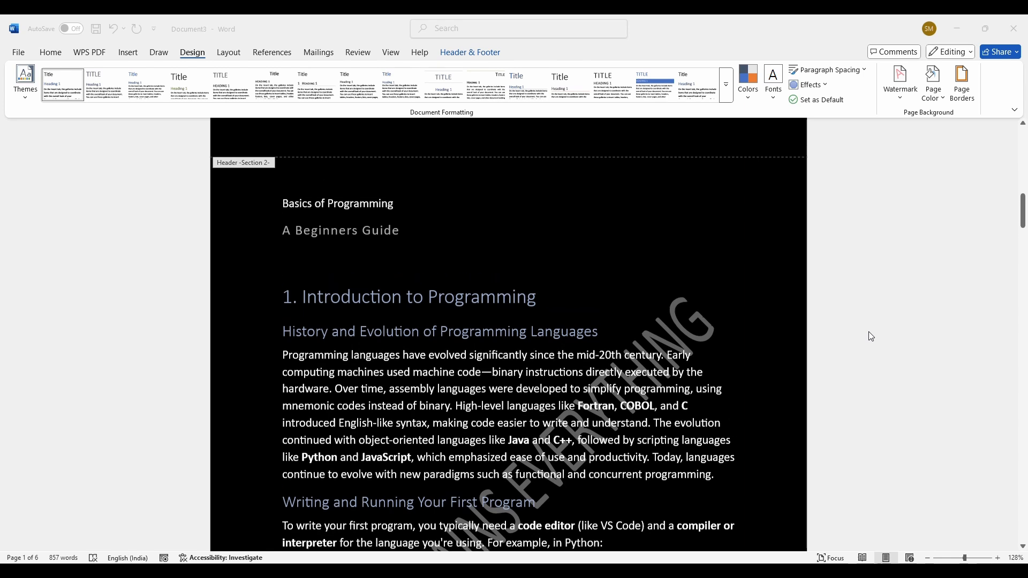
{"action": "scroll", "coordinate": [889, 316], "scroll_direction": "up", "scroll_amount": 5}
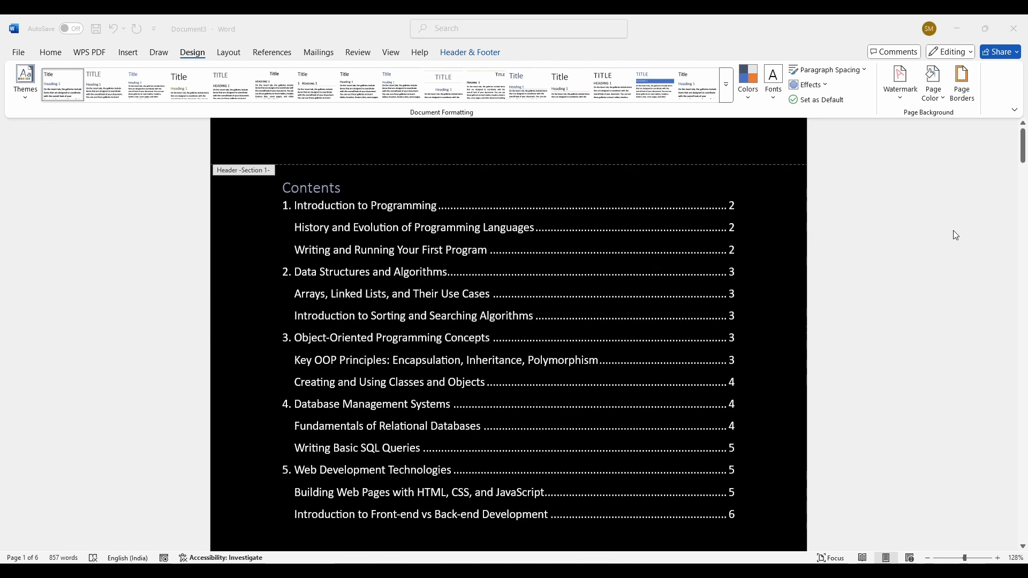
- Start a page border from the contents page with the Box setting and the solid single-line style
{"action": "left_click", "coordinate": [962, 91]}
{"action": "left_click", "coordinate": [961, 91]}
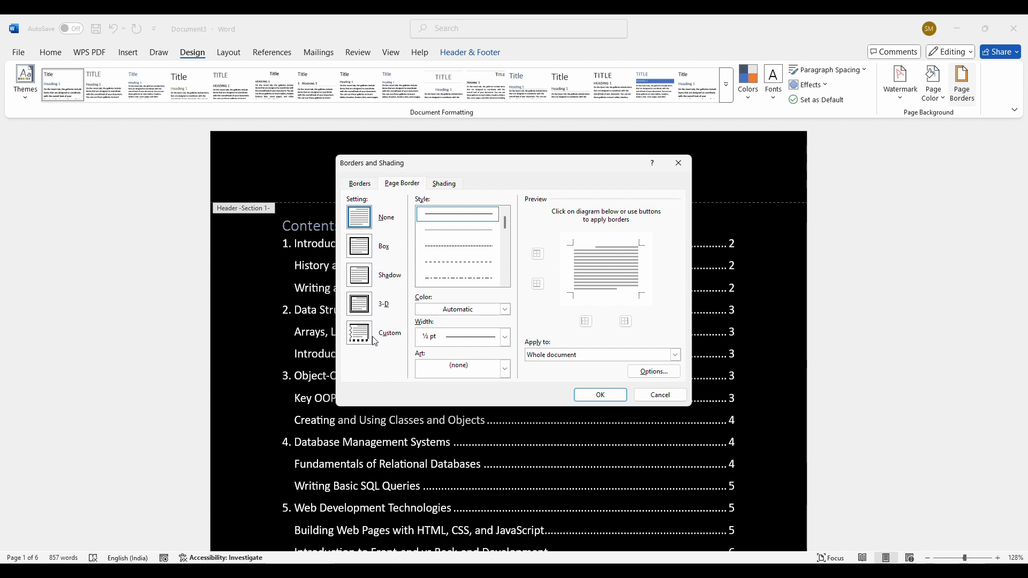
{"action": "left_click", "coordinate": [360, 242]}
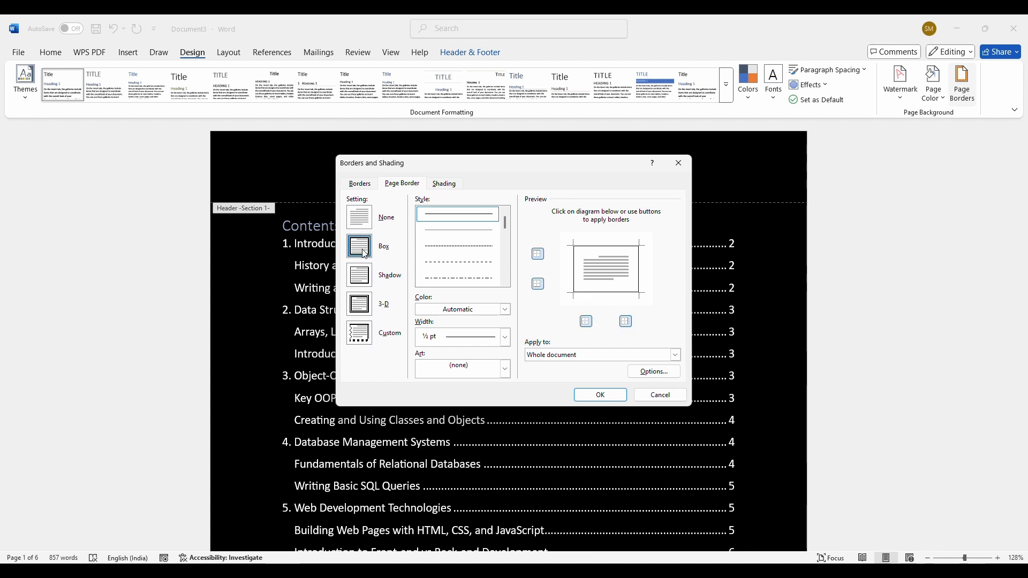
{"action": "scroll", "coordinate": [446, 236], "scroll_direction": "down", "scroll_amount": 5}
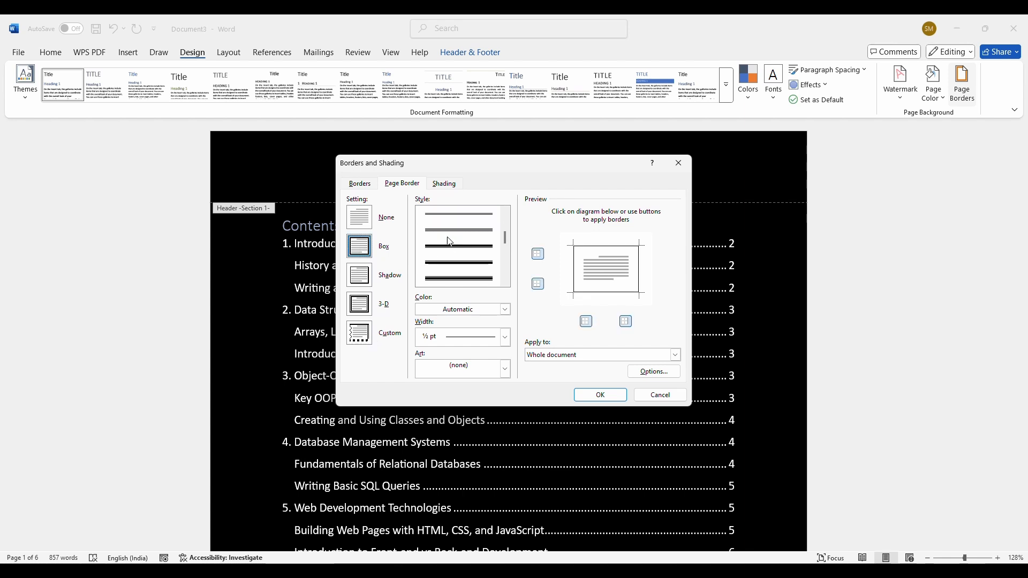
{"action": "scroll", "coordinate": [449, 242], "scroll_direction": "up", "scroll_amount": 5}
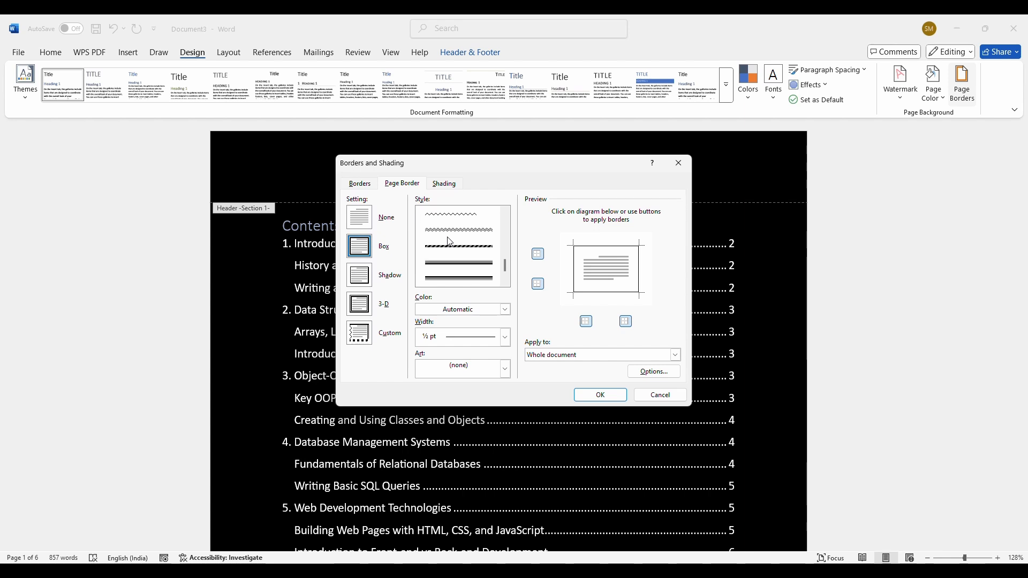
{"action": "left_click", "coordinate": [452, 261]}
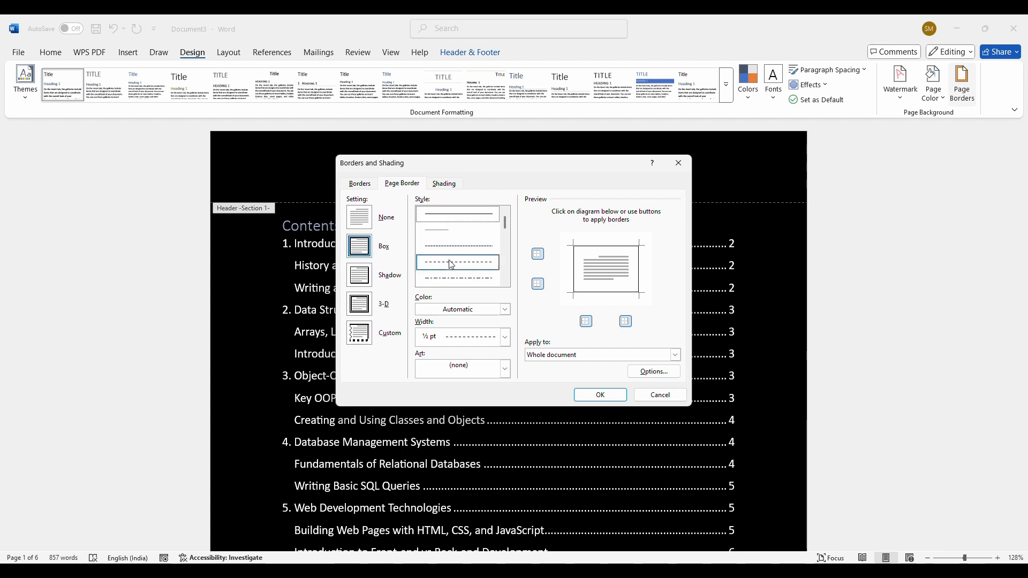
{"action": "left_click", "coordinate": [454, 216]}
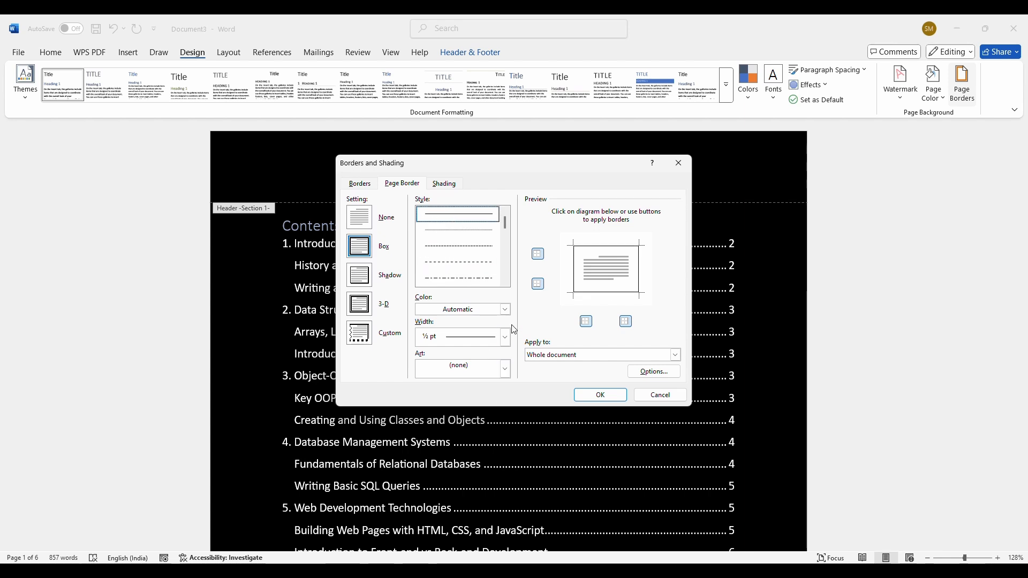
- Set the page border's color to white and its width to 1 ½ pt, and browse the art borders without choosing one
{"action": "left_click", "coordinate": [506, 310]}
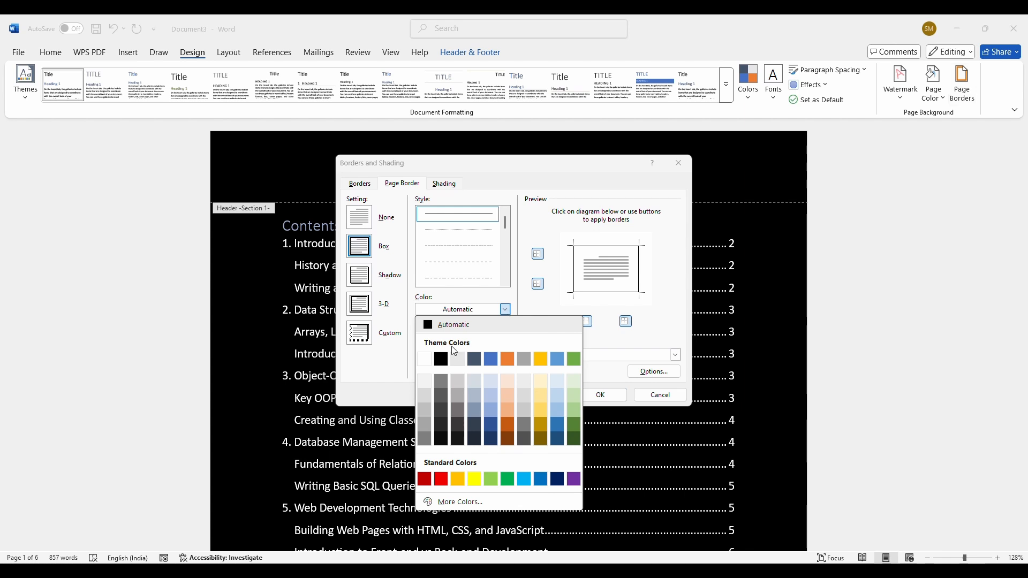
{"action": "left_click", "coordinate": [428, 382]}
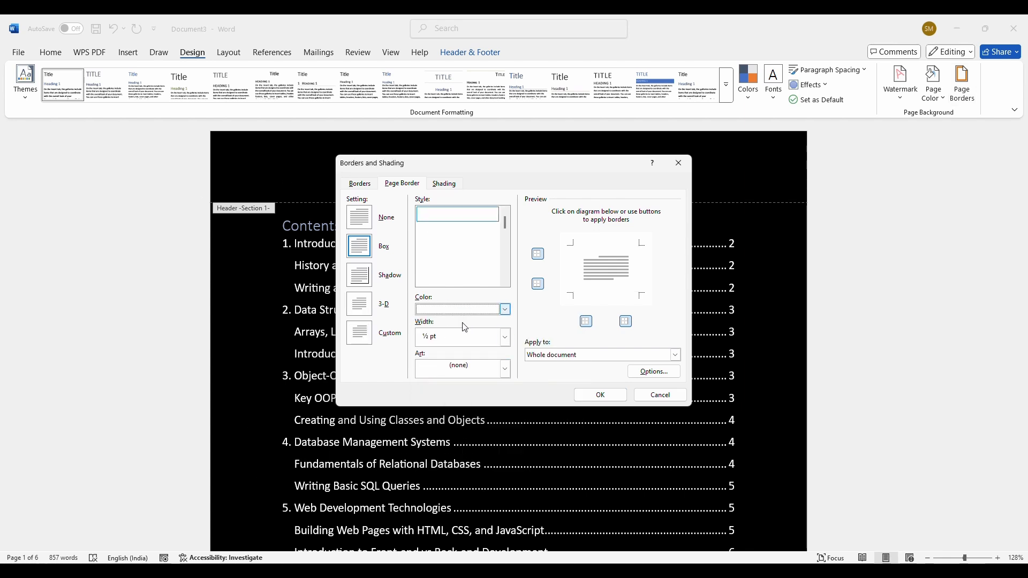
{"action": "left_click", "coordinate": [507, 341]}
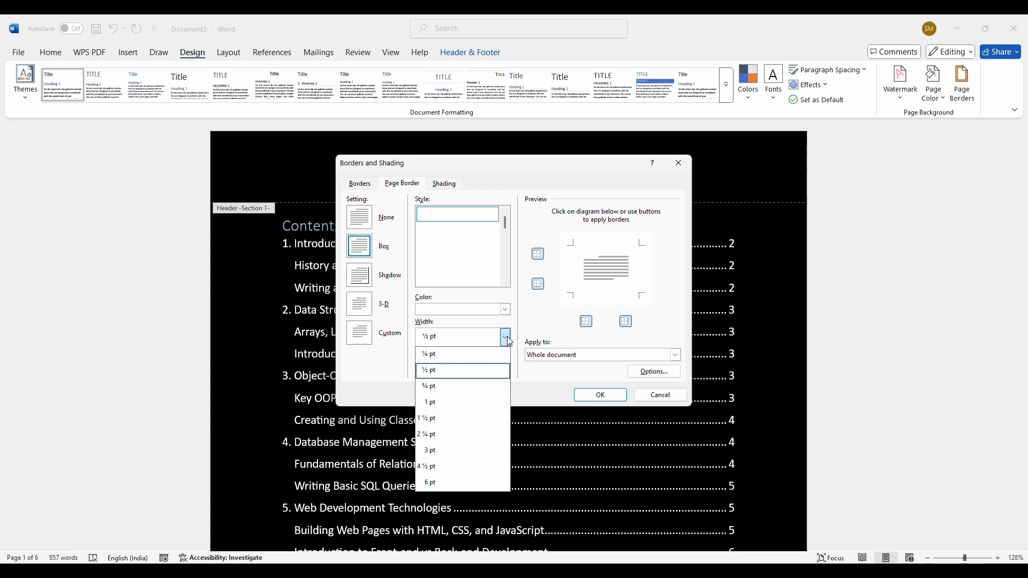
{"action": "left_click", "coordinate": [465, 419]}
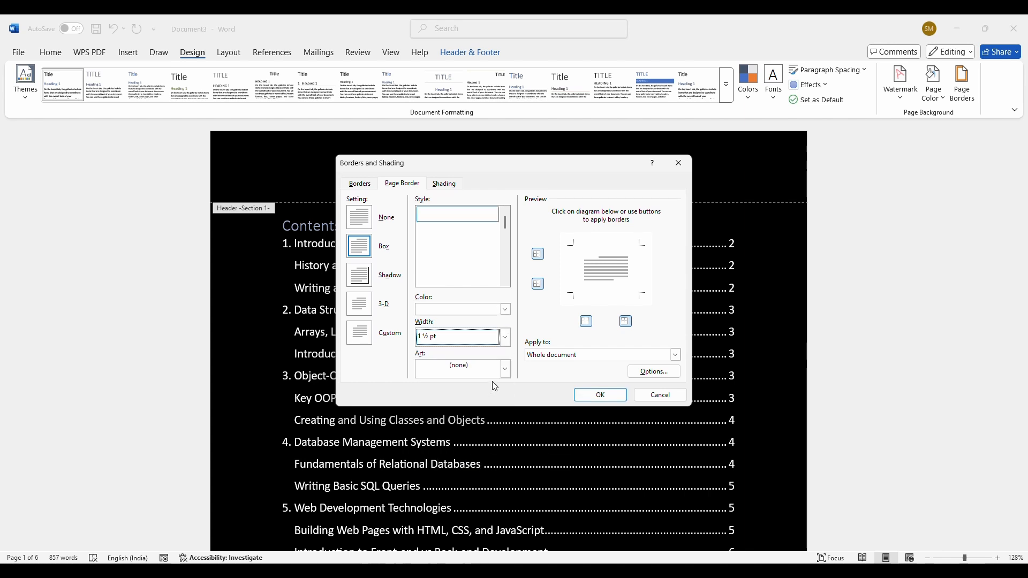
{"action": "left_click", "coordinate": [507, 373]}
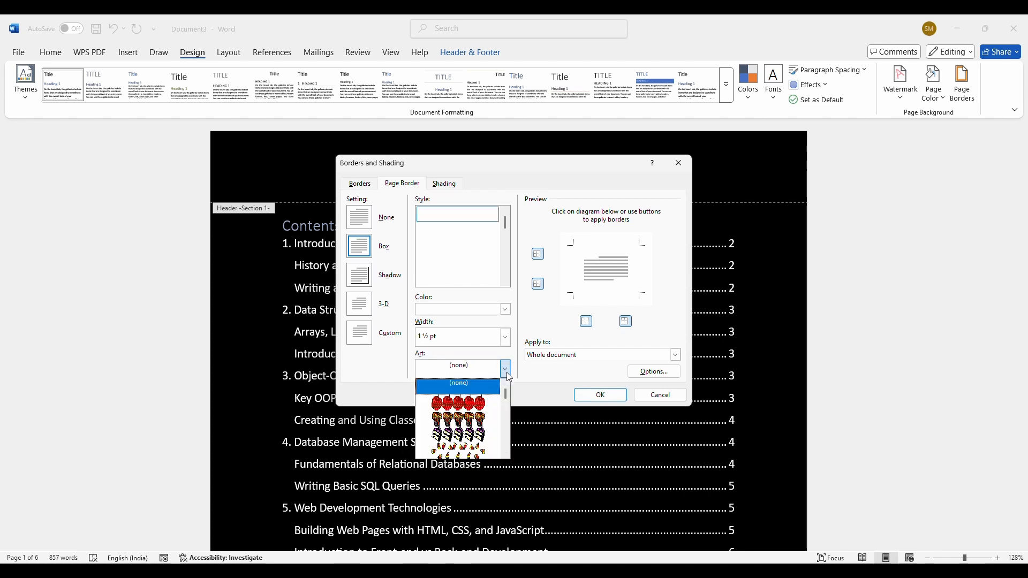
{"action": "scroll", "coordinate": [493, 417], "scroll_direction": "down", "scroll_amount": 3}
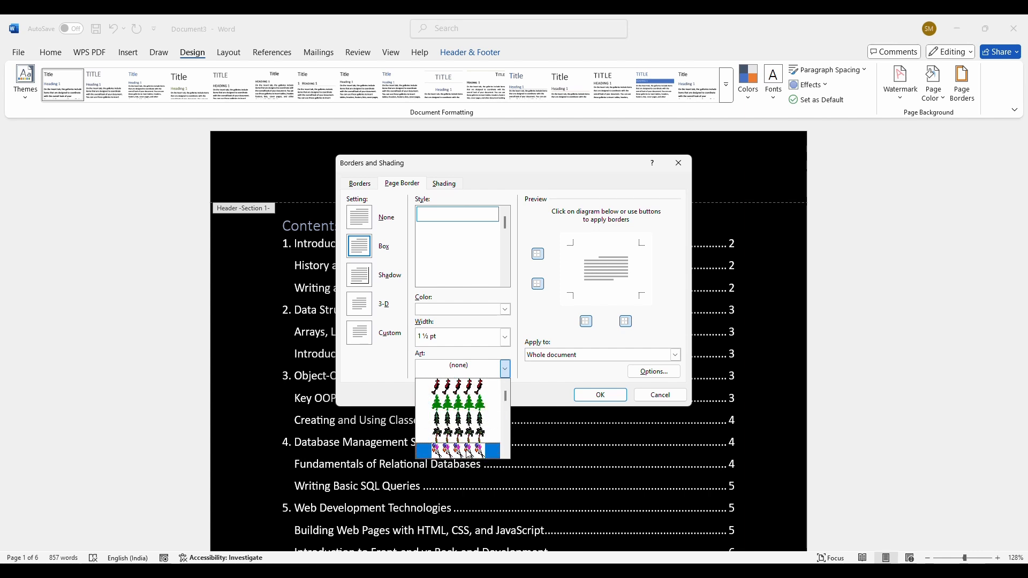
{"action": "left_click", "coordinate": [508, 373]}
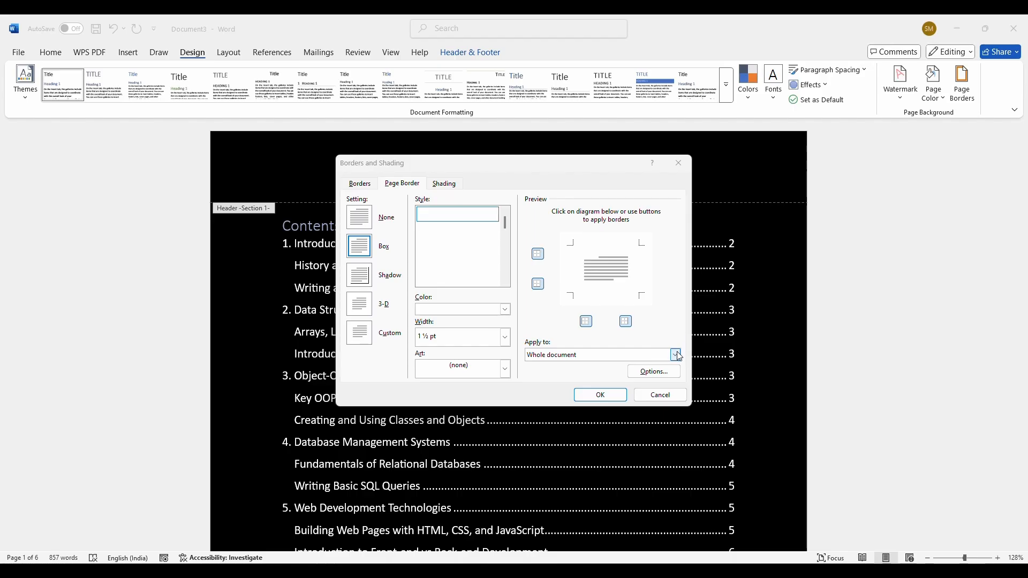
- Apply the box page border to this section only, and check the contents page against the page after it
{"action": "left_click", "coordinate": [676, 355]}
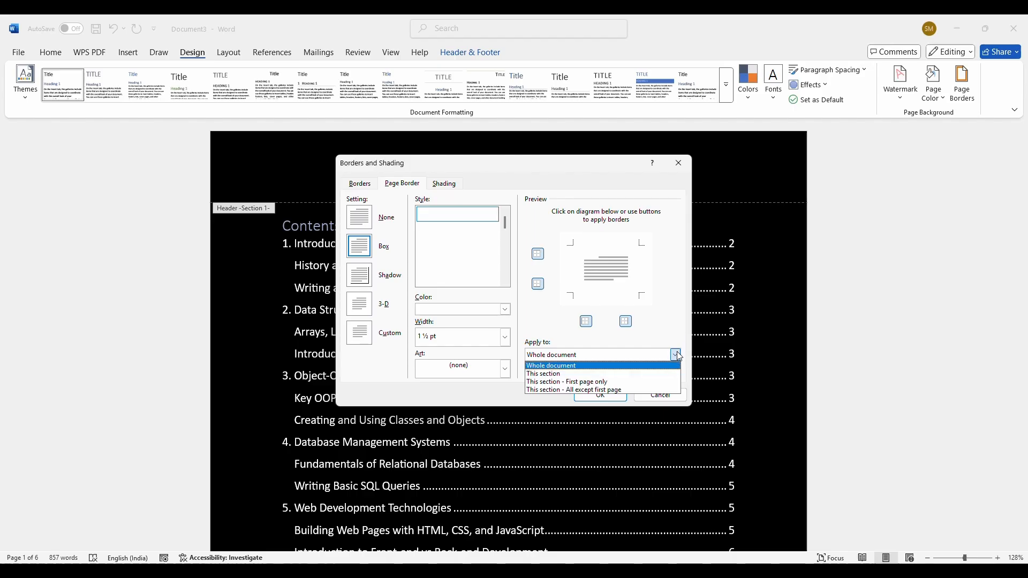
{"action": "left_click", "coordinate": [576, 374]}
{"action": "left_click", "coordinate": [594, 400]}
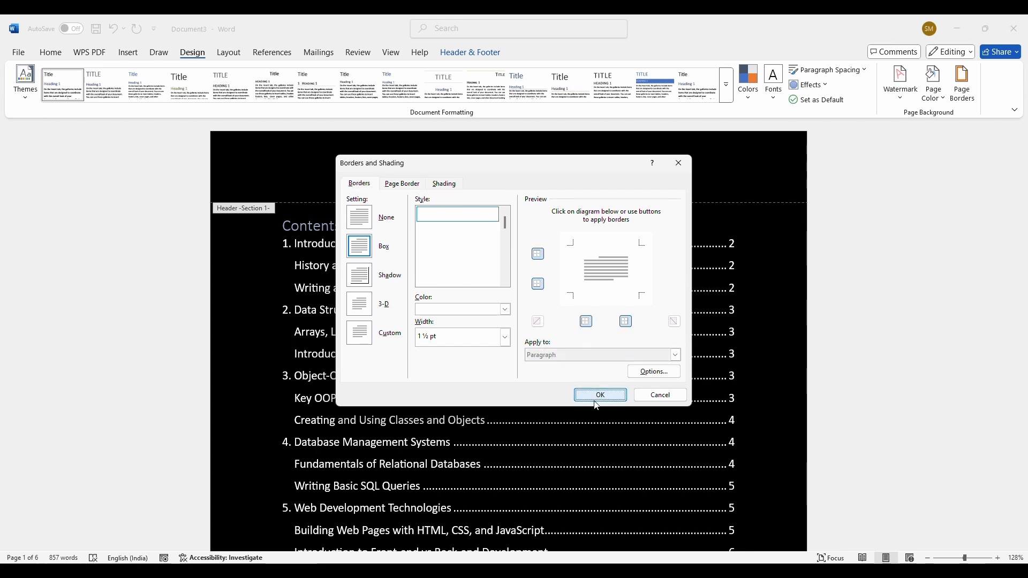
{"action": "scroll", "coordinate": [762, 353], "scroll_direction": "down", "scroll_amount": 10}
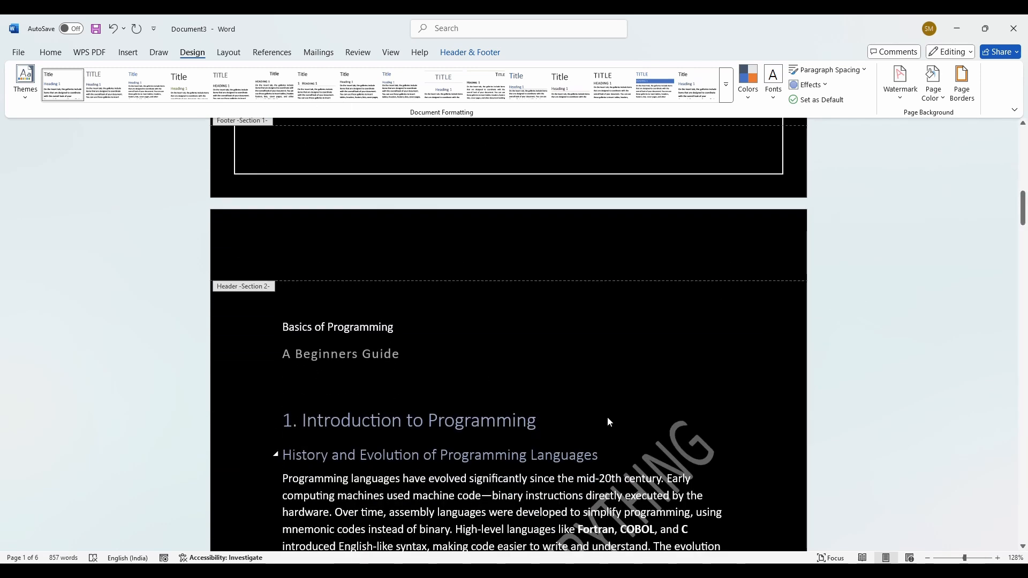
{"action": "scroll", "coordinate": [607, 421], "scroll_direction": "down", "scroll_amount": 3}
{"action": "scroll", "coordinate": [681, 383], "scroll_direction": "up", "scroll_amount": 15}
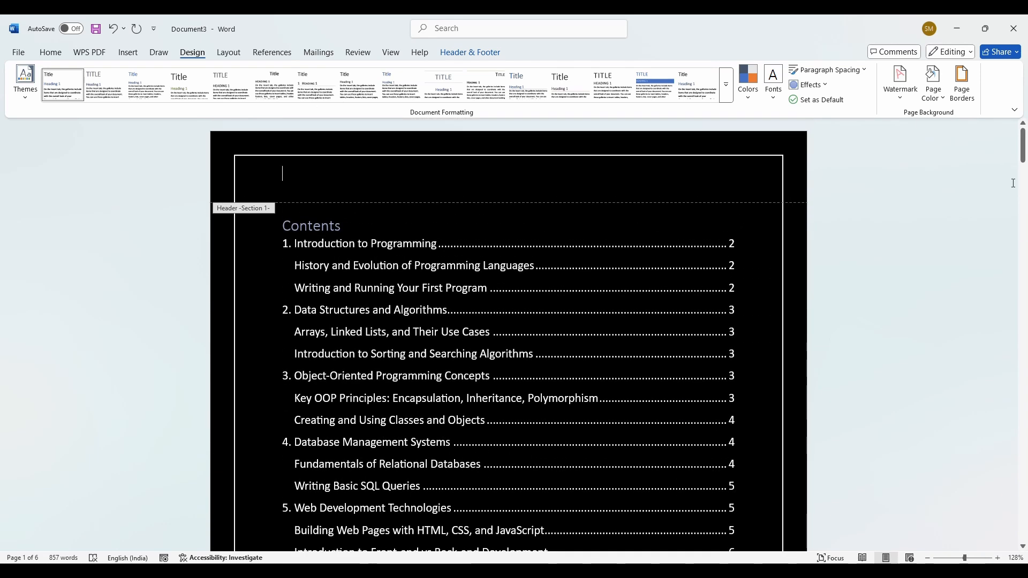
- Apply the box page border to the whole document and check it on the pages after the contents page
{"action": "left_click", "coordinate": [962, 92]}
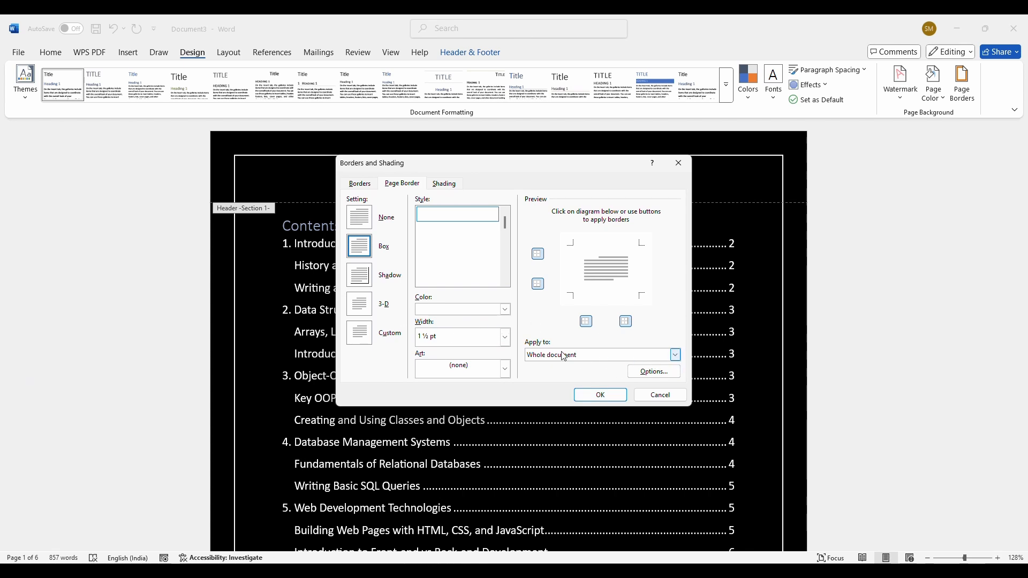
{"action": "left_click", "coordinate": [675, 355]}
{"action": "left_click", "coordinate": [661, 367]}
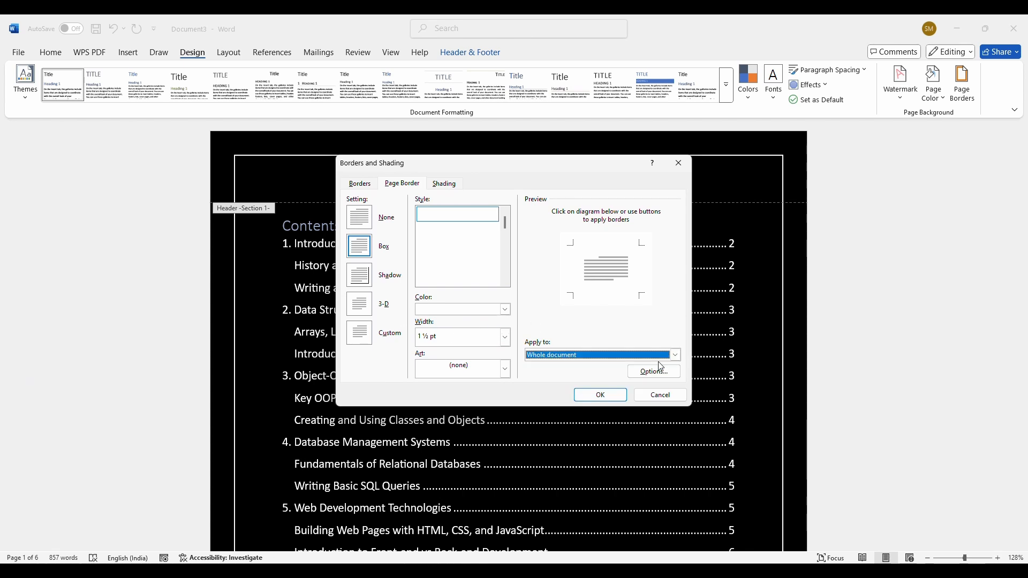
{"action": "left_click", "coordinate": [600, 394]}
{"action": "scroll", "coordinate": [840, 361], "scroll_direction": "down", "scroll_amount": 5}
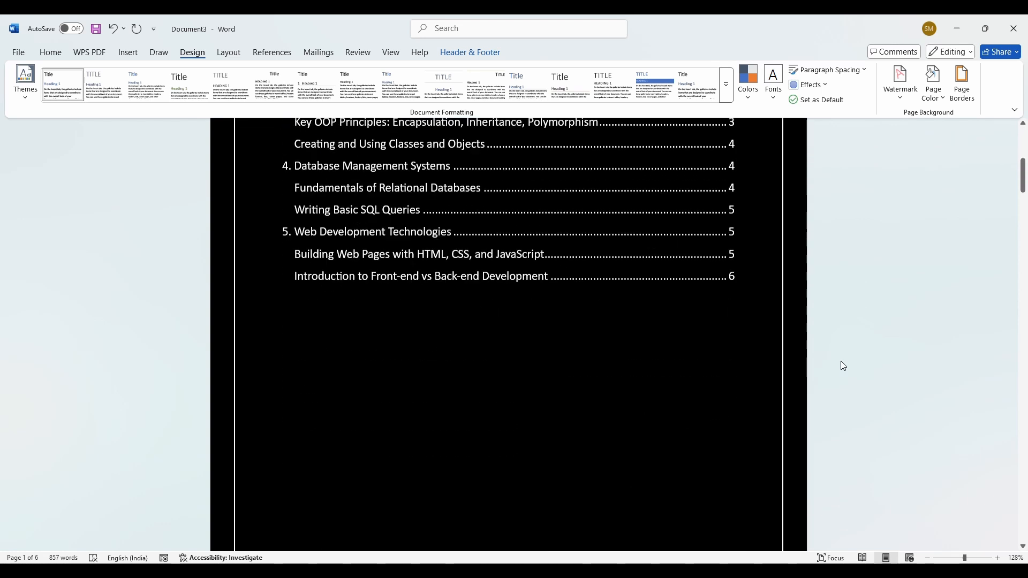
{"action": "scroll", "coordinate": [840, 361], "scroll_direction": "down", "scroll_amount": 20}
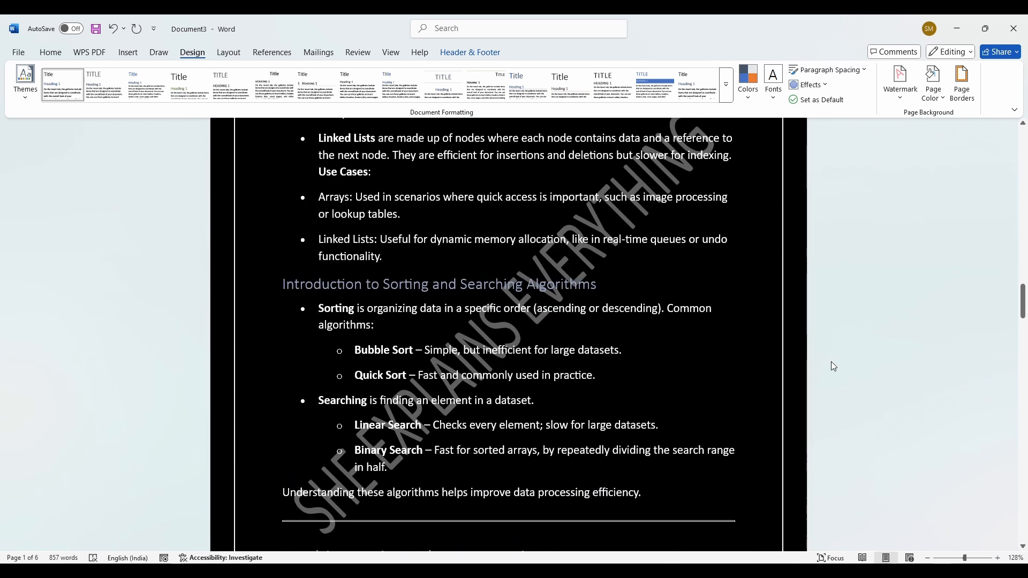
{"action": "scroll", "coordinate": [831, 361], "scroll_direction": "down", "scroll_amount": 8}
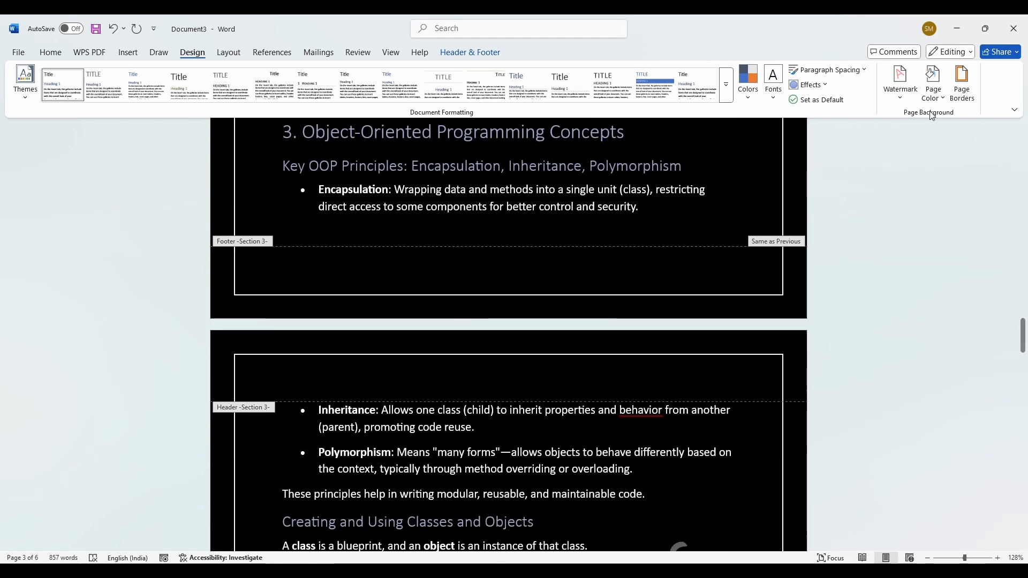